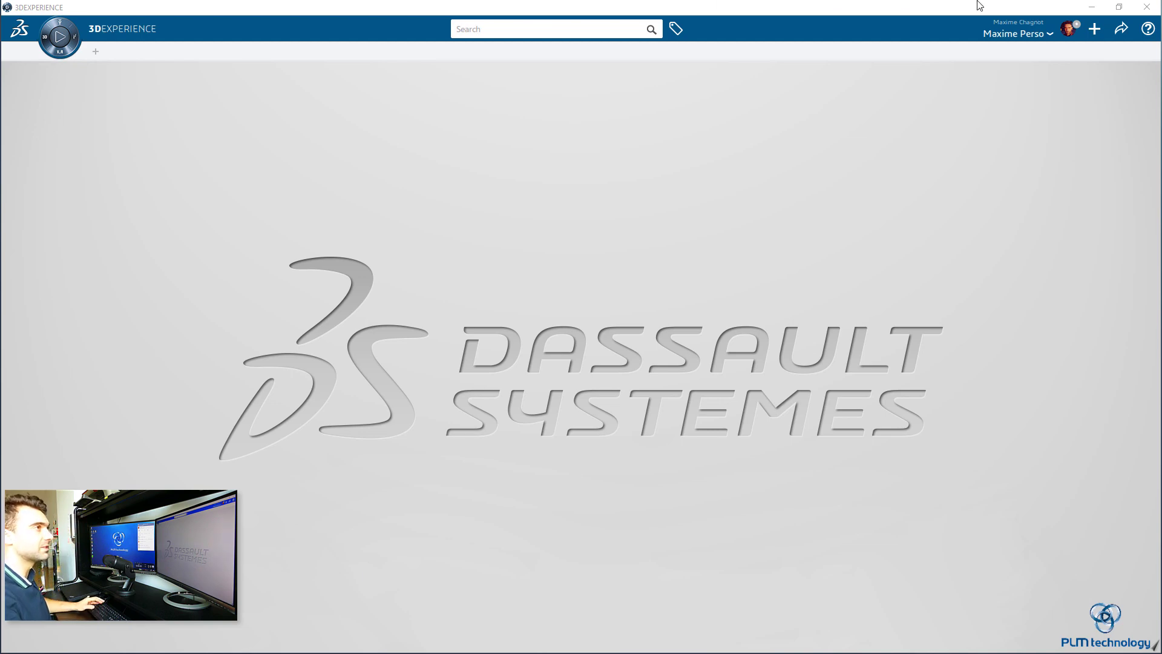
Create a new 3D Part with the title 'Pipe solid mesh' and open it in Part Design.
left_click(1095, 31)
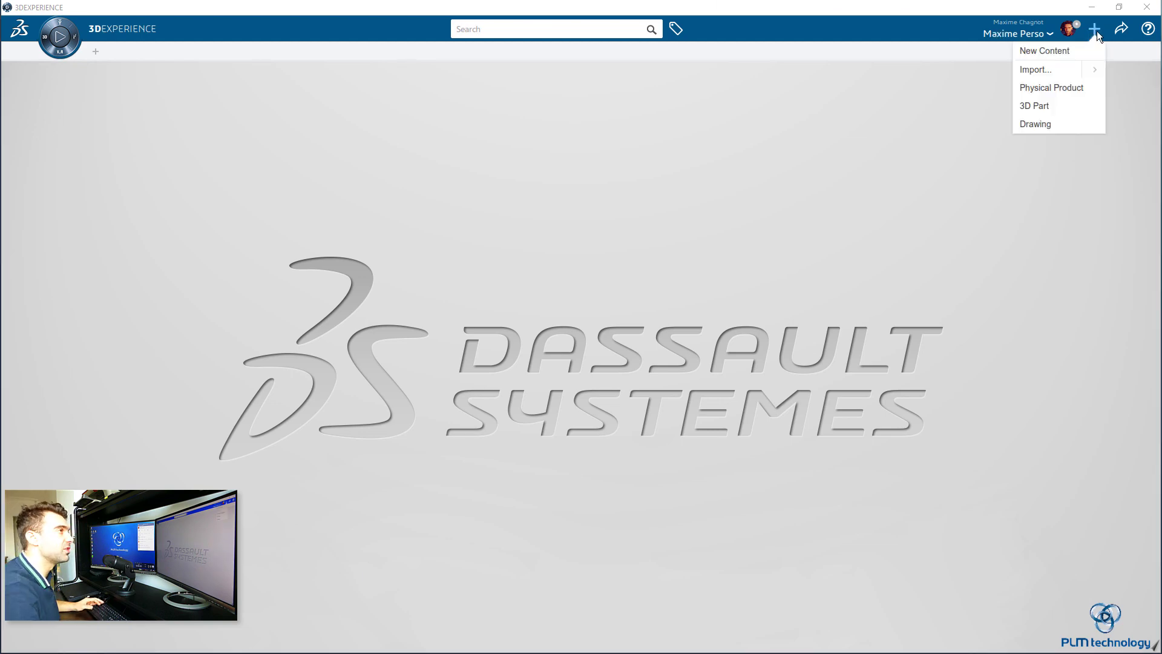
left_click(1049, 100)
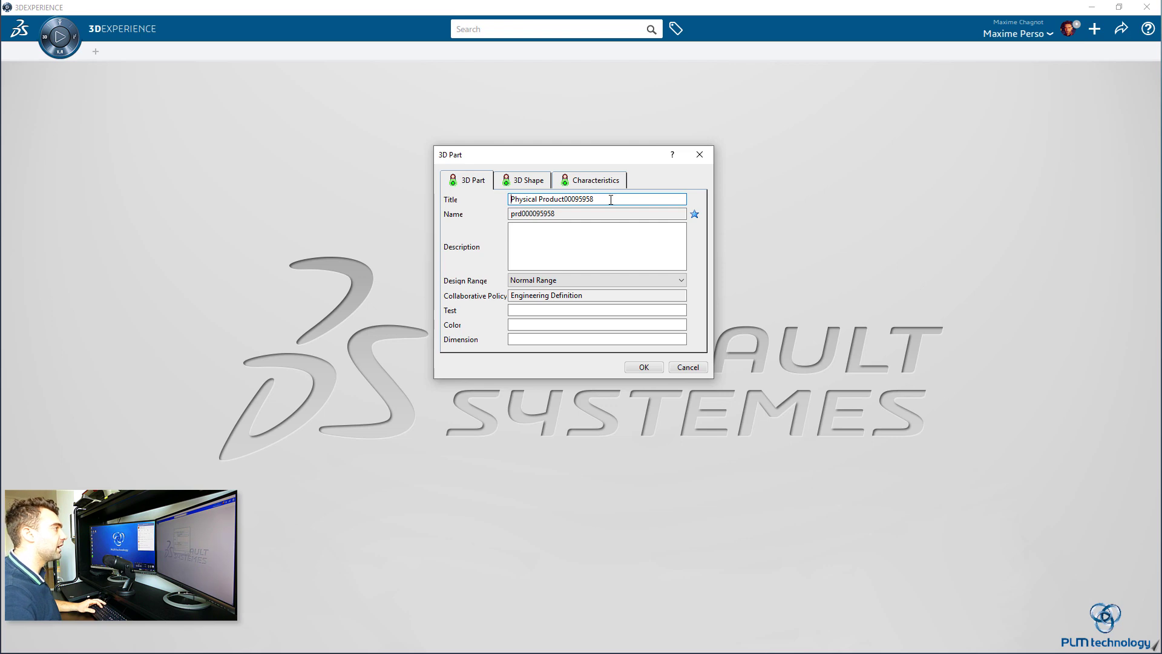
double_click(611, 199)
type("Pipe")
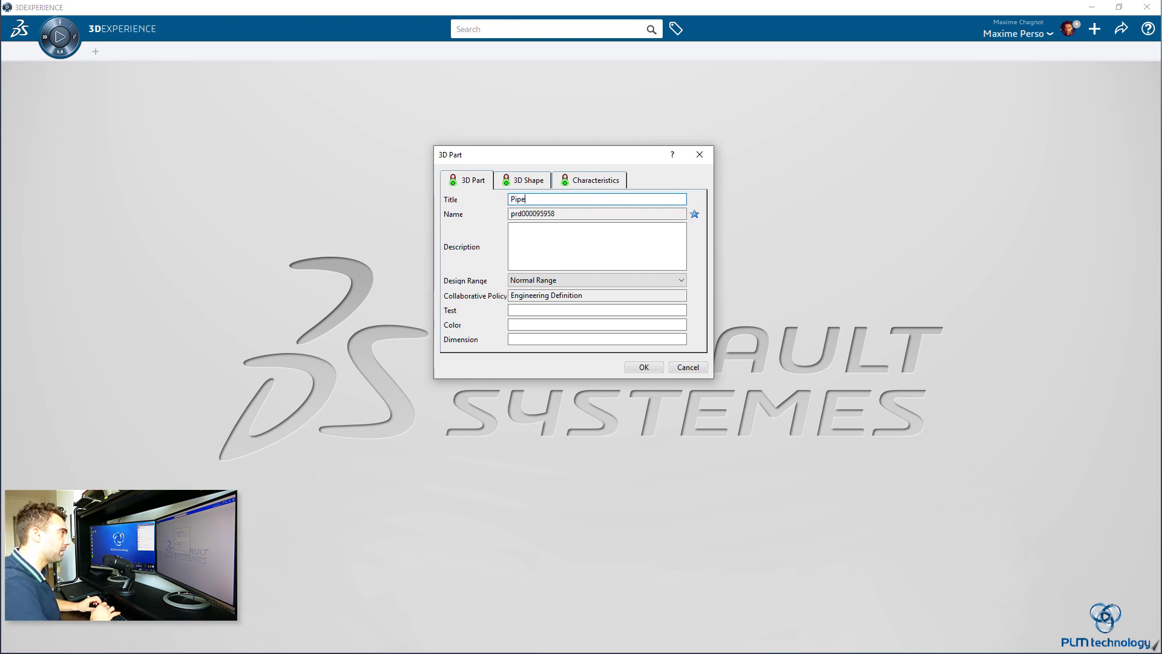
type(" solid me")
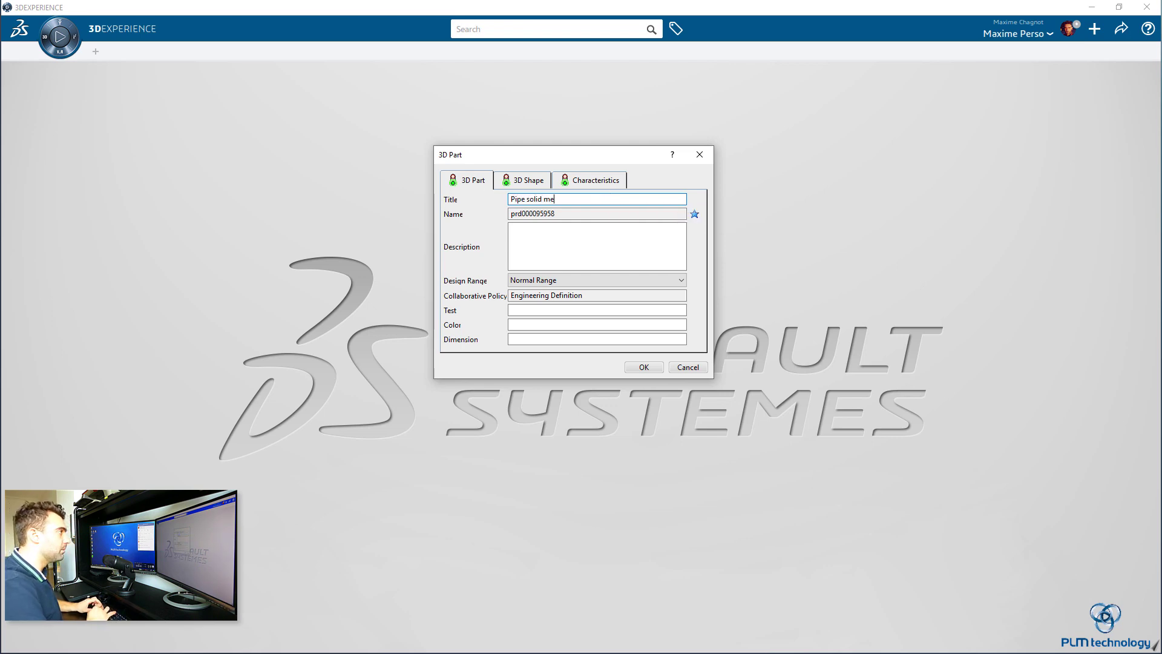
type("sh")
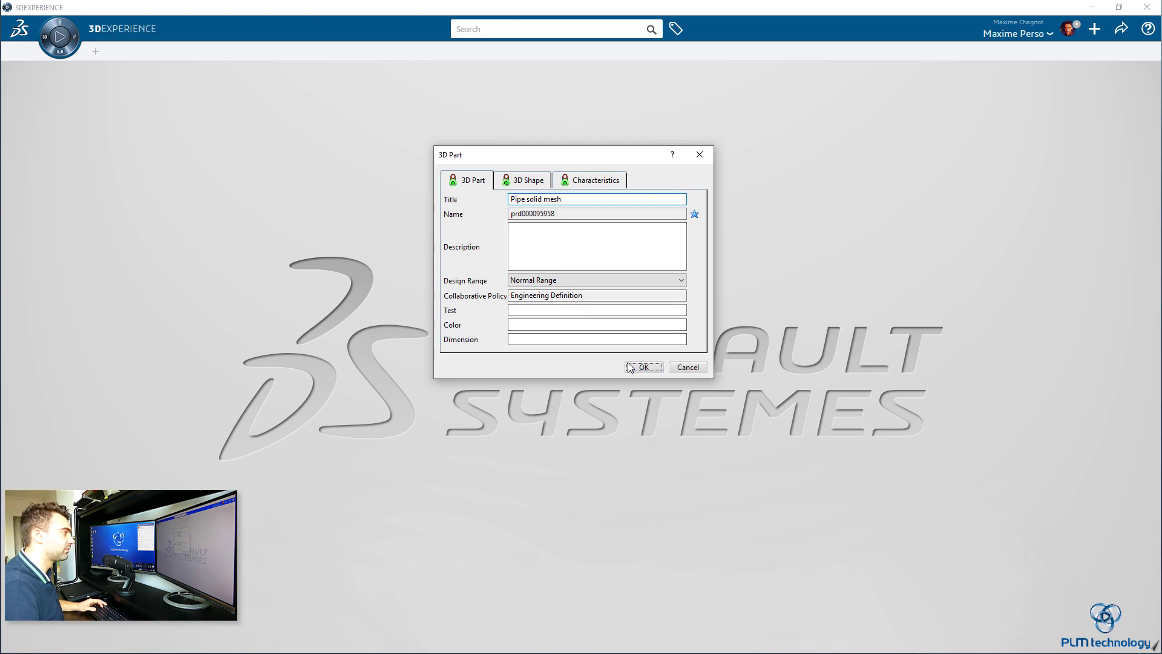
left_click(639, 367)
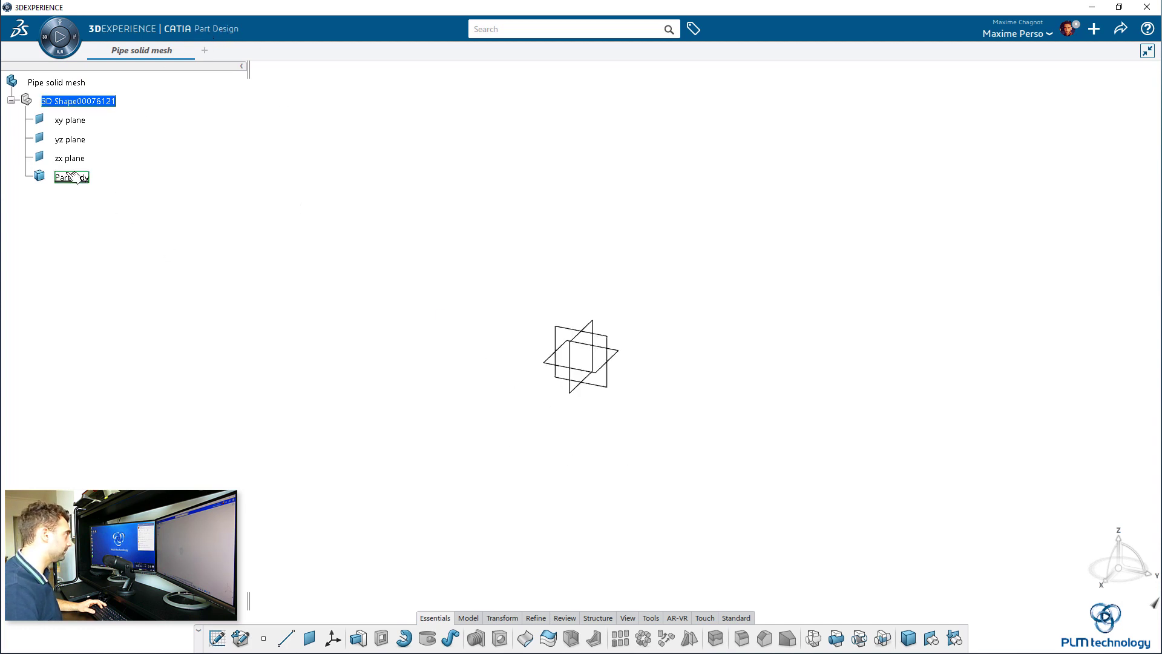
On the yz plane, sketch a line-arc-line profile starting at the origin.
left_click(608, 392)
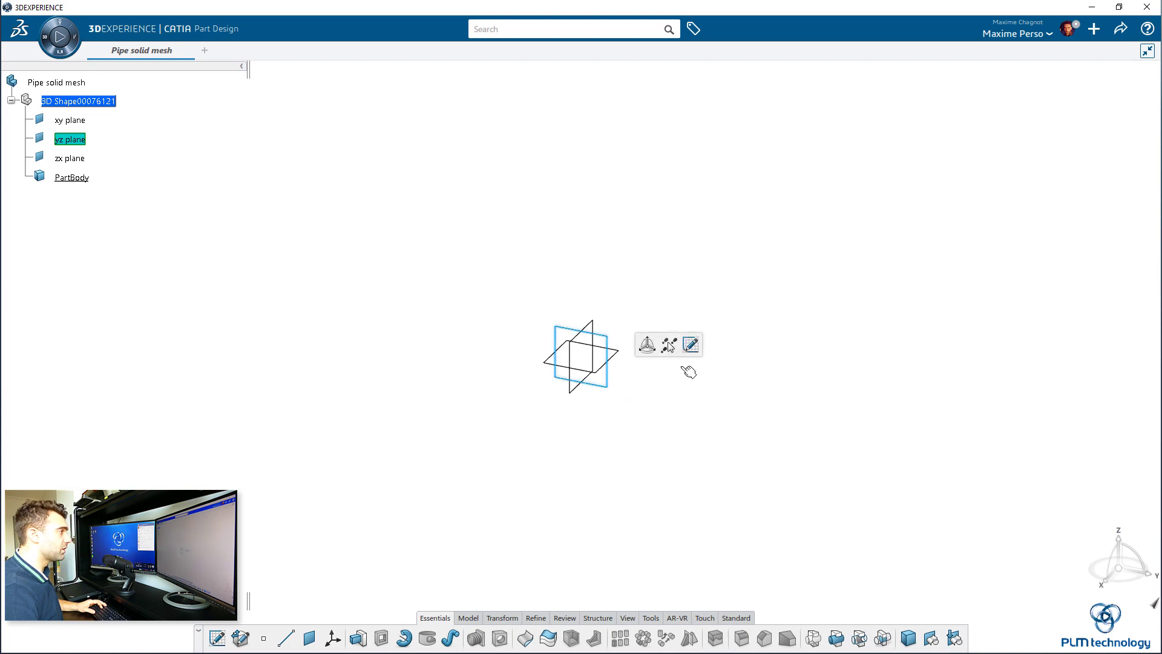
left_click(692, 345)
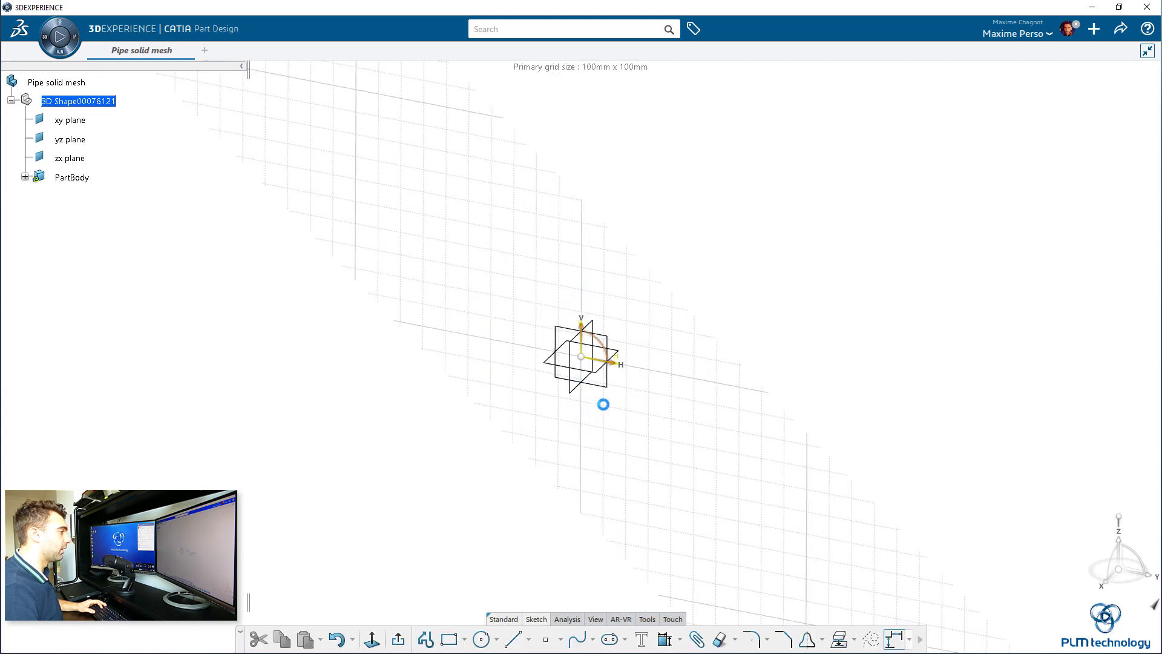
left_click(425, 639)
left_click(581, 356)
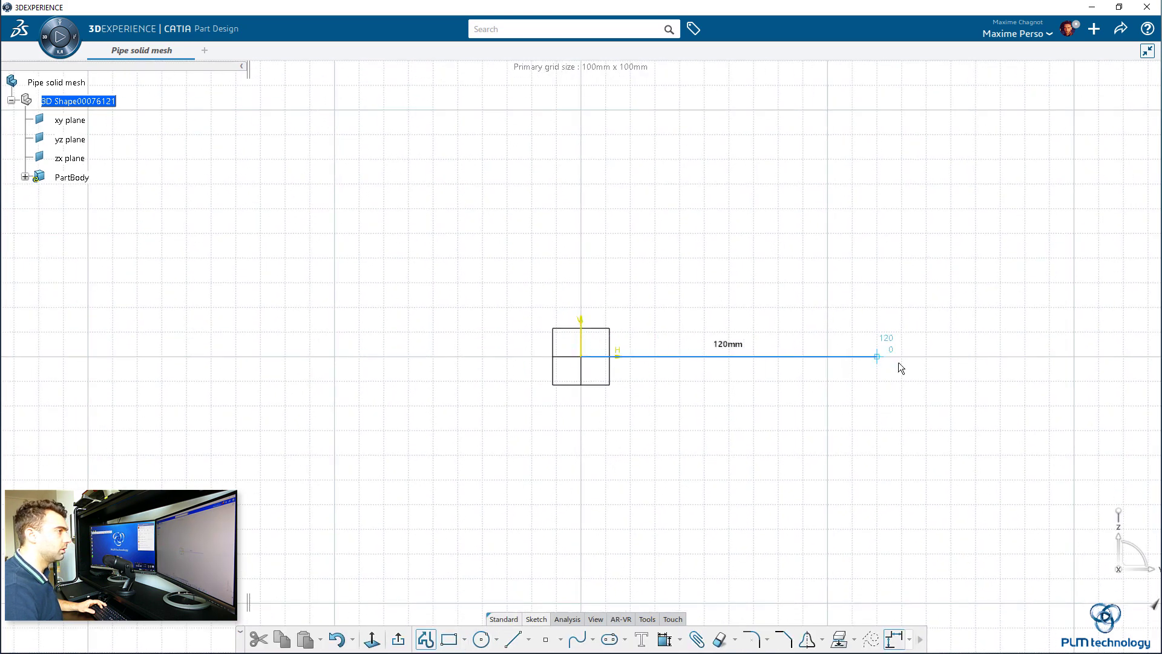
left_click(1046, 358)
middle_click_drag(1091, 299, 900, 366)
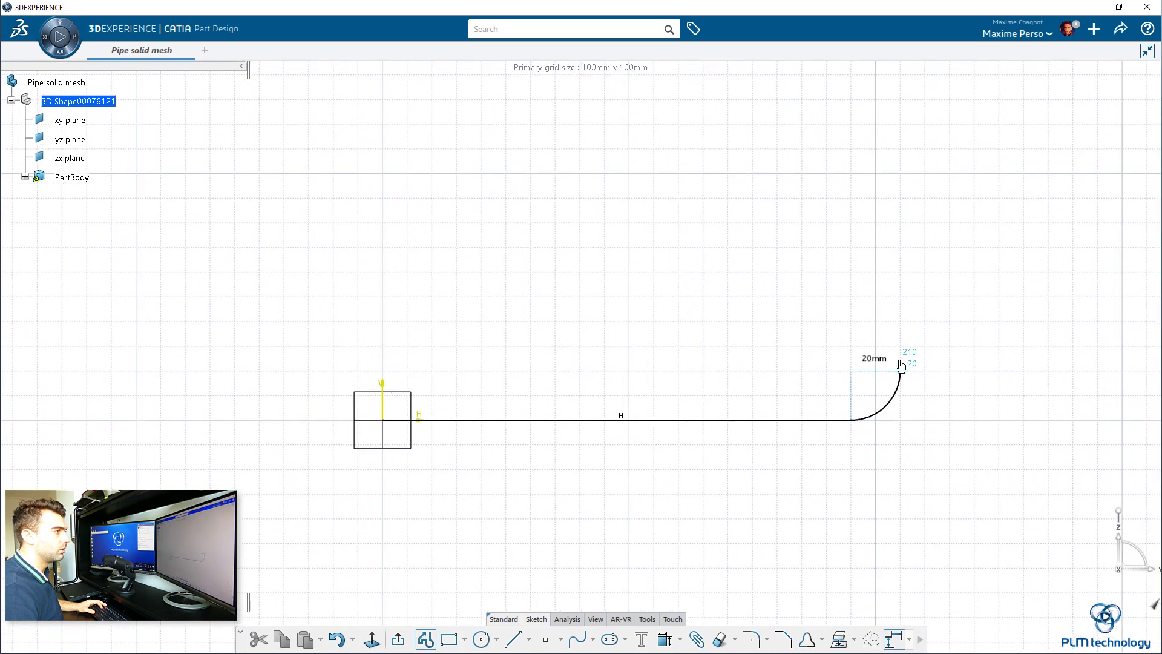
left_click(925, 294)
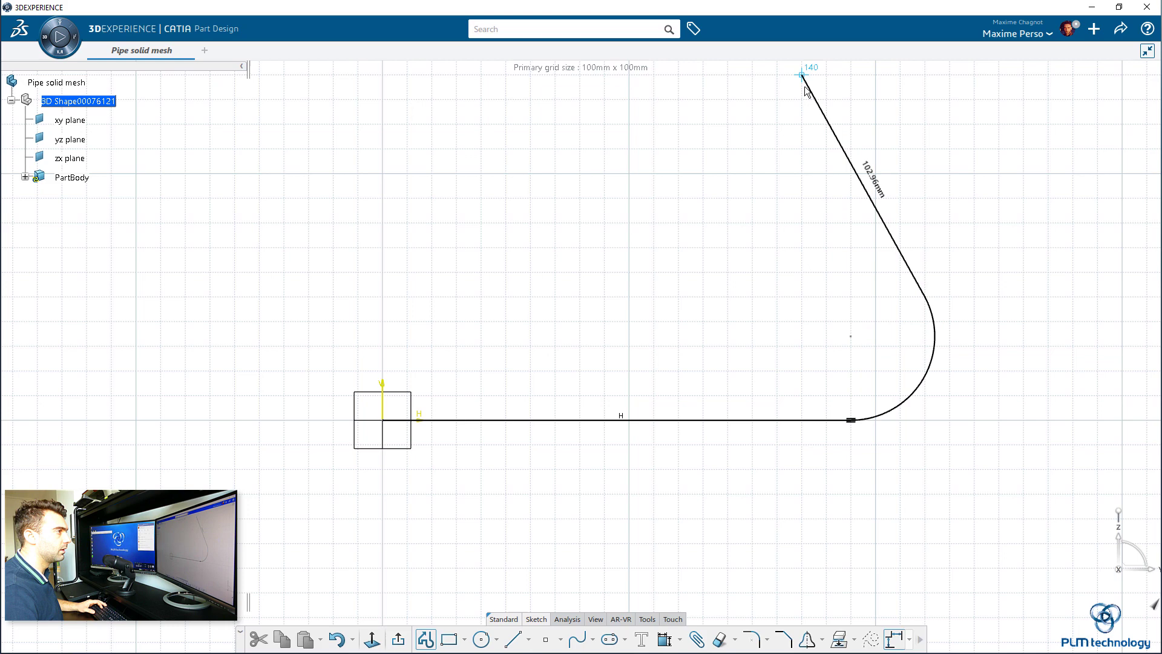
left_click(804, 86)
key("Escape")
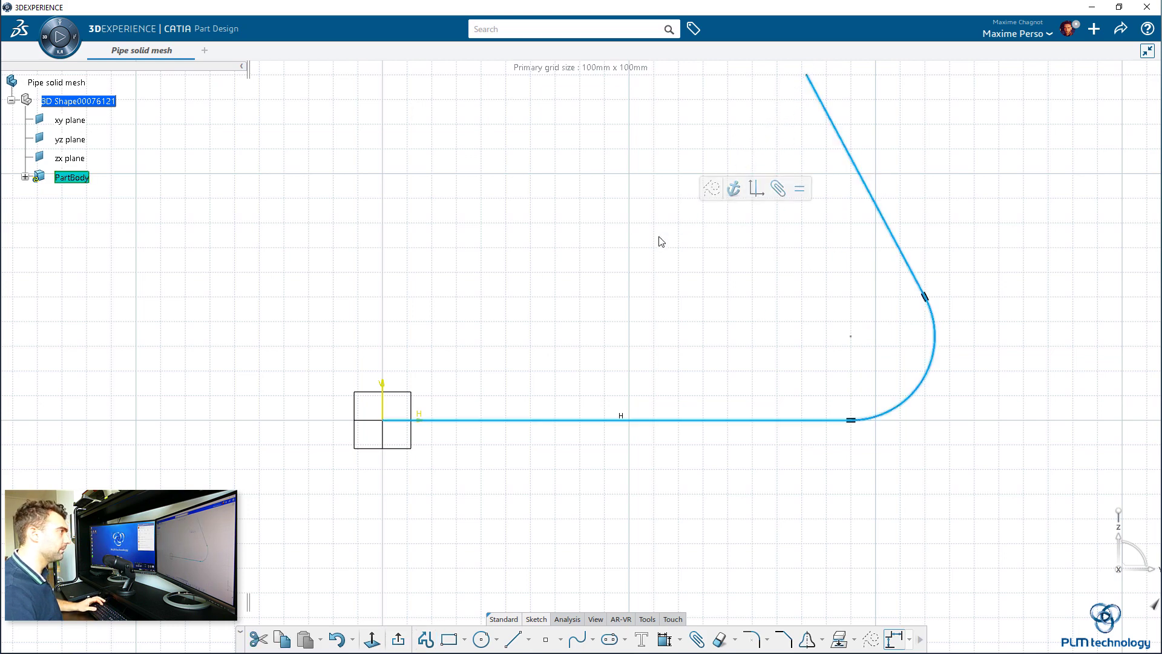
Dimension the horizontal straight to 200 mm and add a radius dimension to the bend.
left_click(659, 241)
left_click(663, 420)
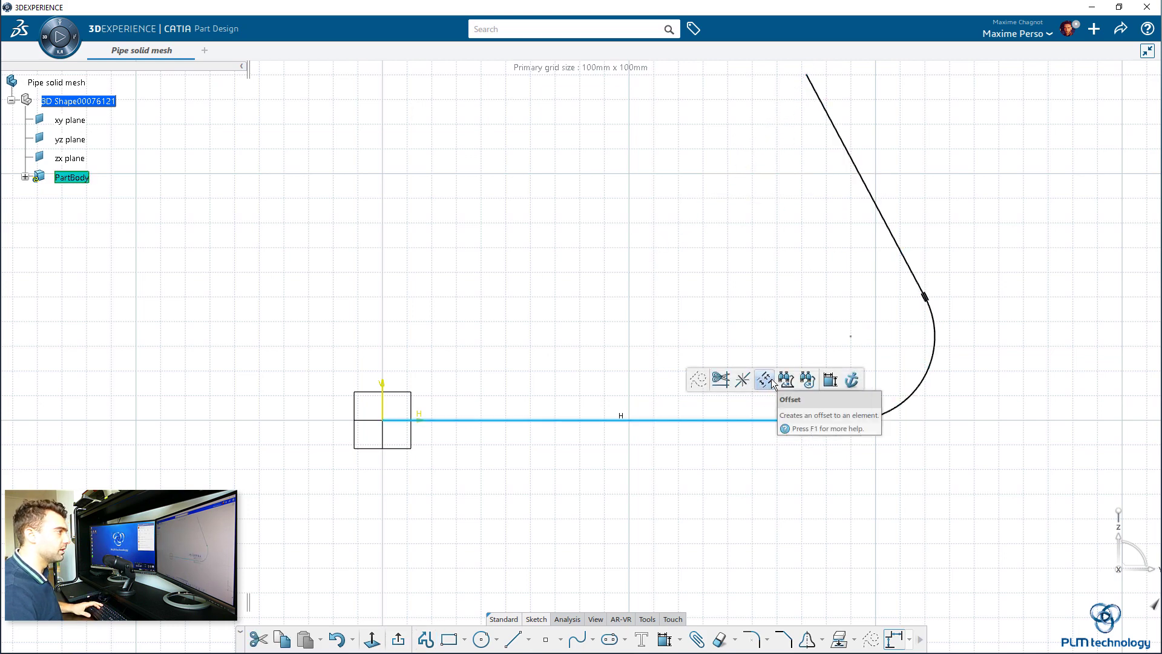
left_click(829, 381)
left_click(723, 469)
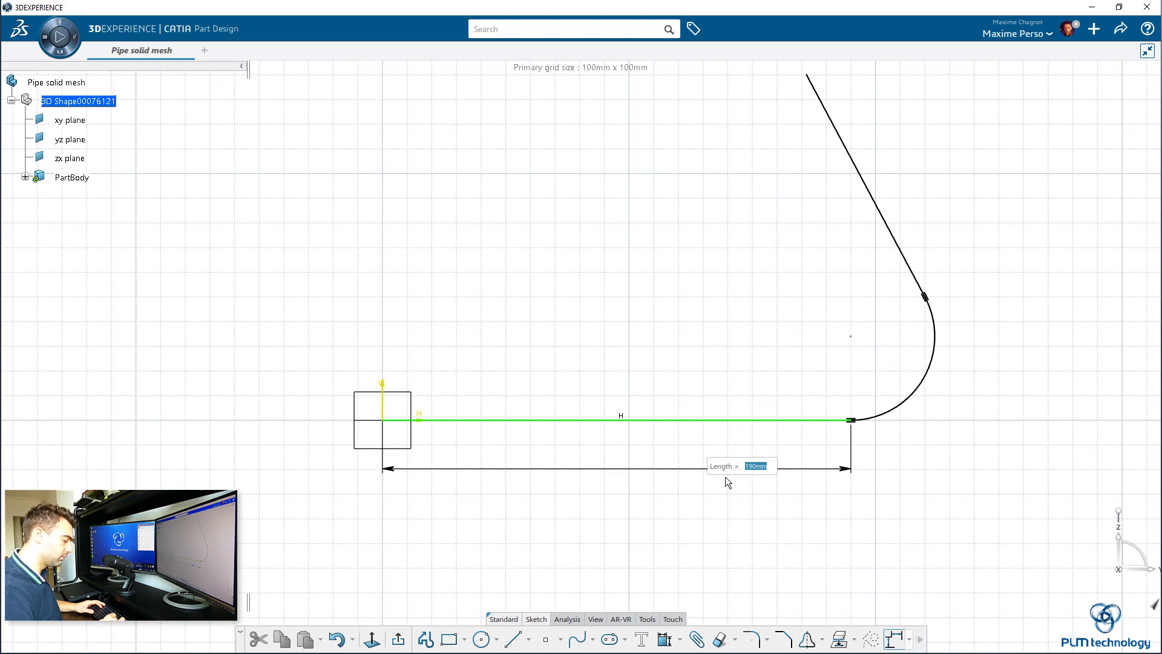
type("200")
key("Return")
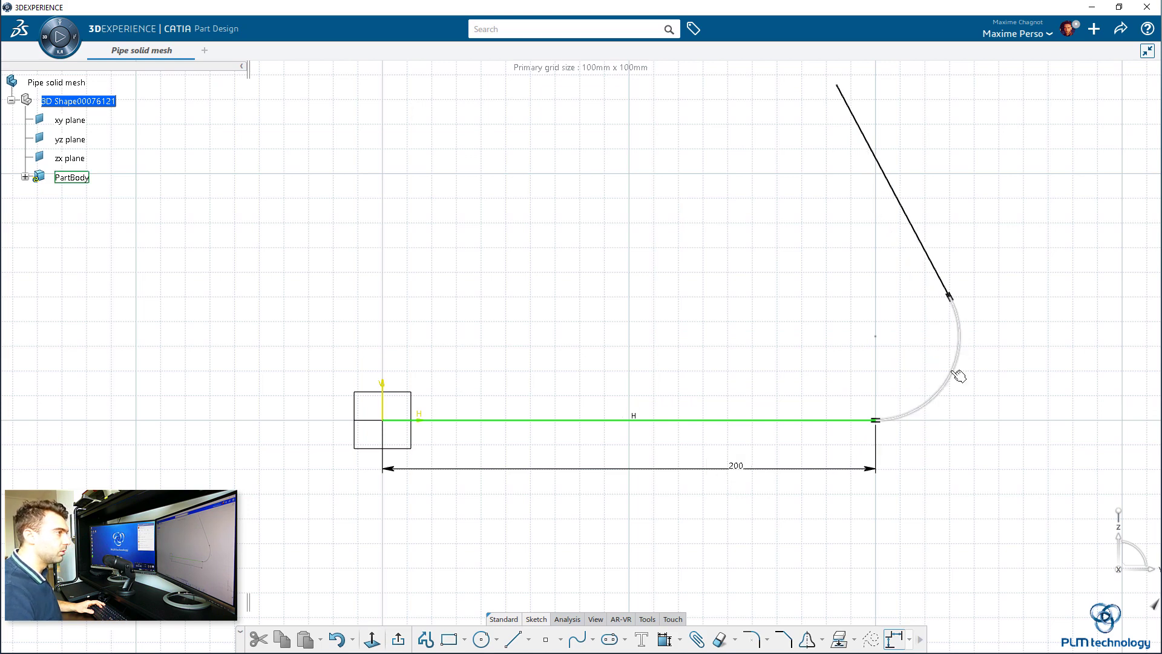
left_click(958, 372)
left_click(1002, 329)
left_click(998, 425)
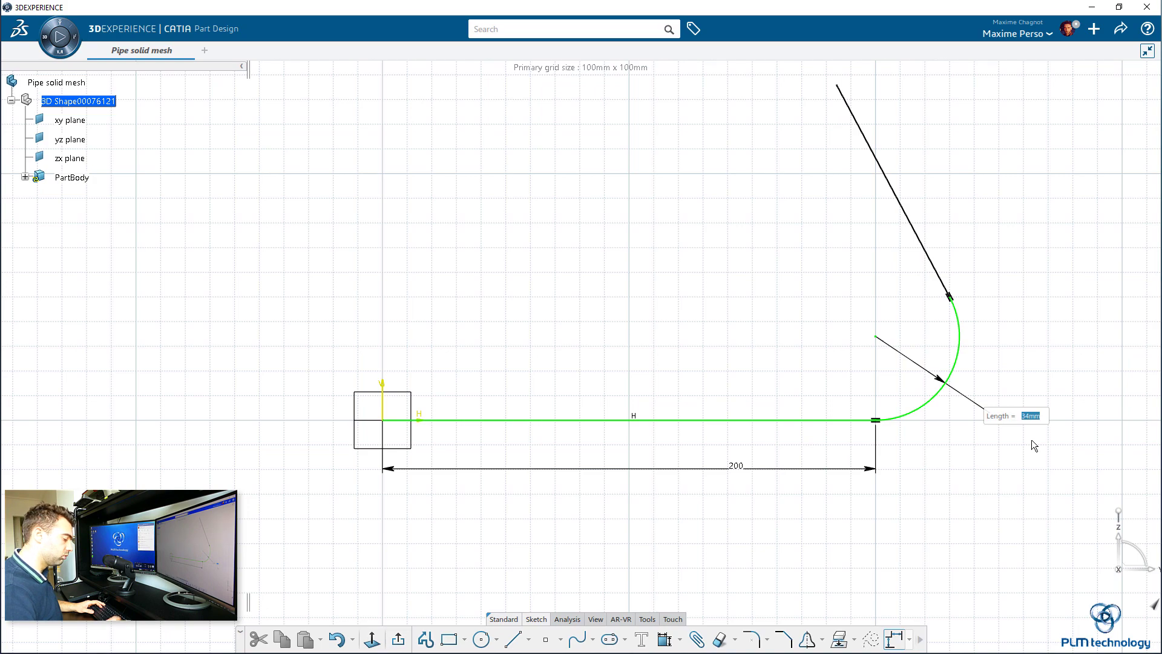
type("75")
key("Return")
Set the slanted leg to 100 mm, its angle to 60°, and the bend radius to 60 mm.
middle_click_drag(1017, 257, 824, 445)
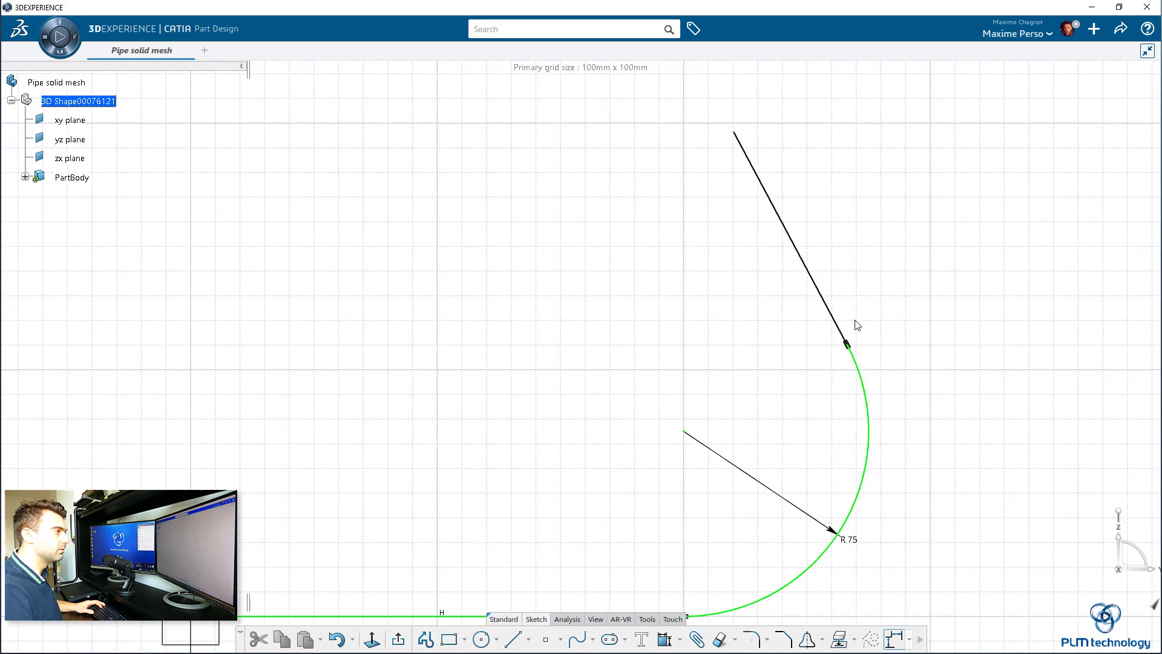
left_click(842, 333)
left_click(1010, 282)
left_click(935, 272)
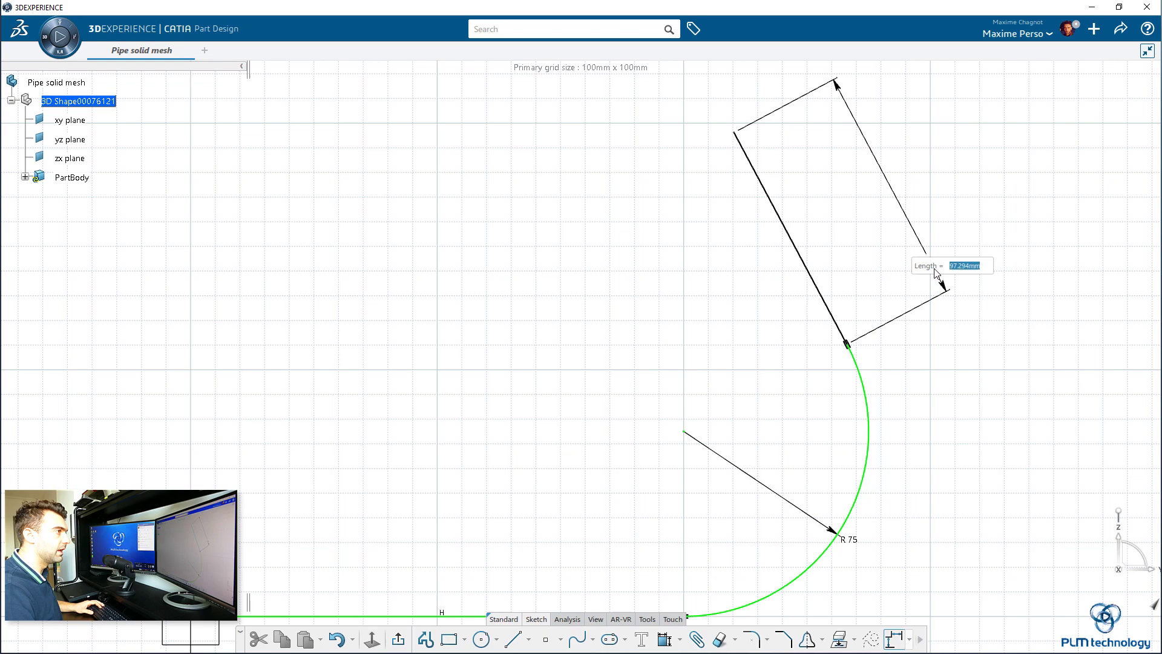
type("100")
key("Return")
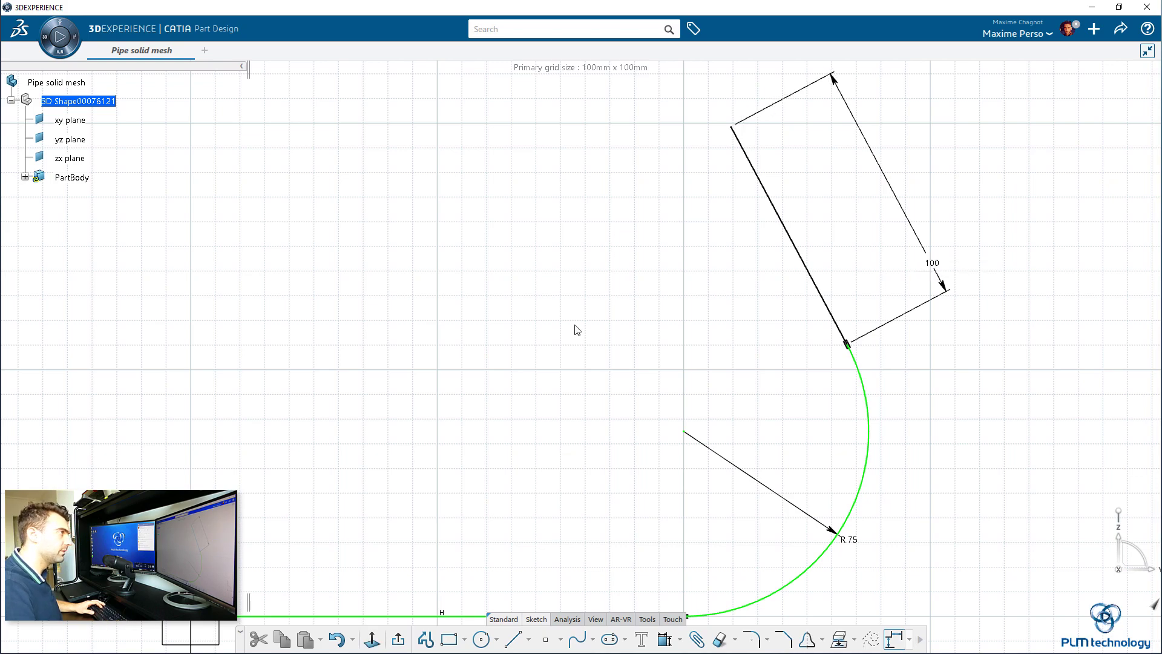
left_click(796, 243)
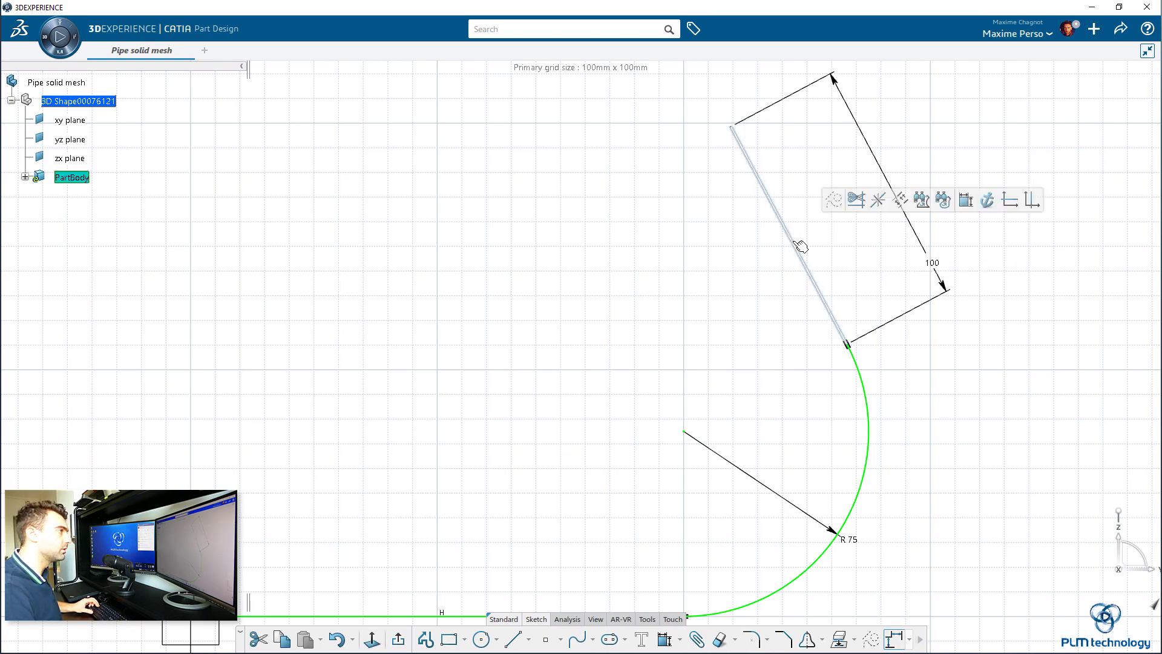
middle_click_drag(589, 381, 625, 314)
left_click(541, 550, "ctrl")
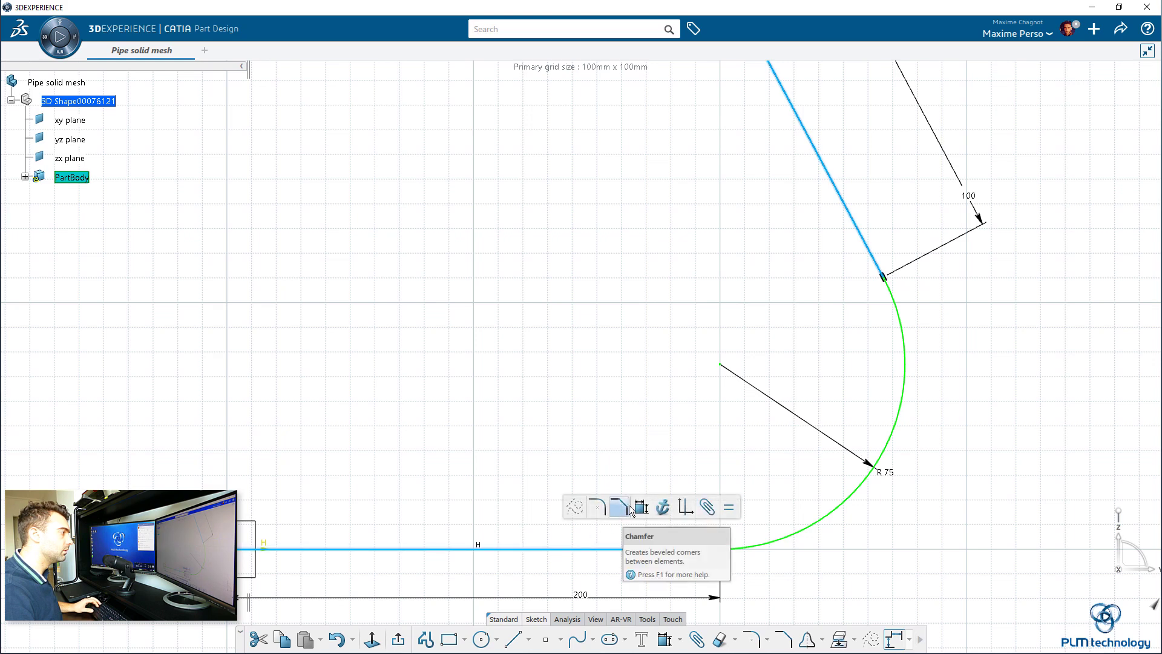
left_click(617, 505)
left_click(646, 391)
type("60")
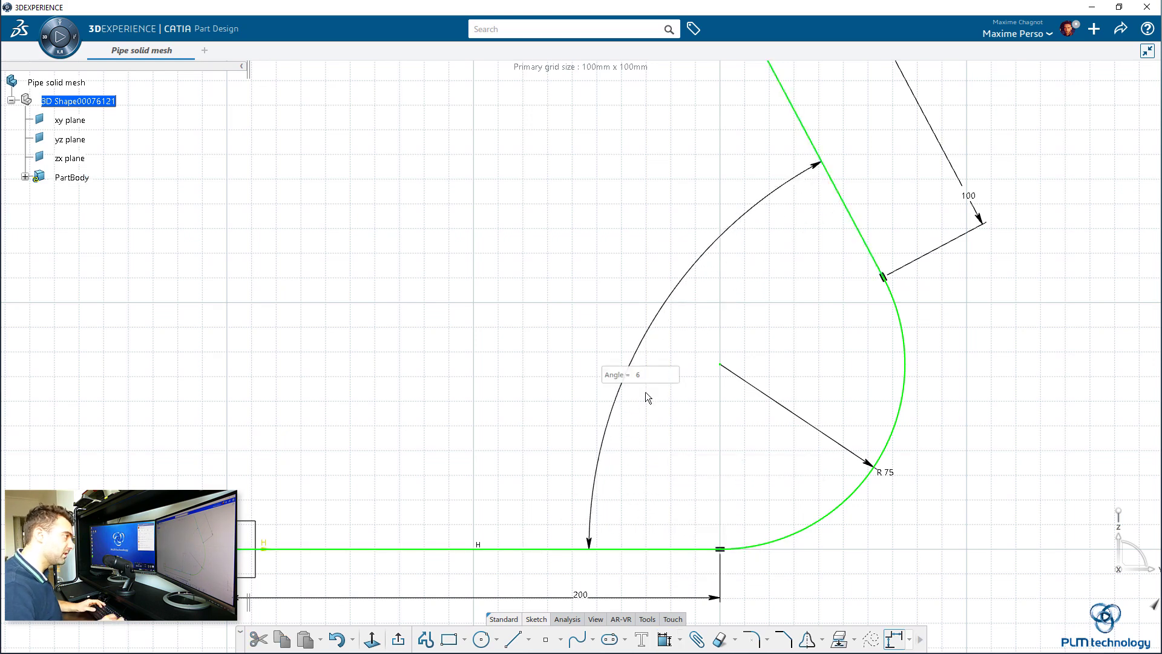
key("Return")
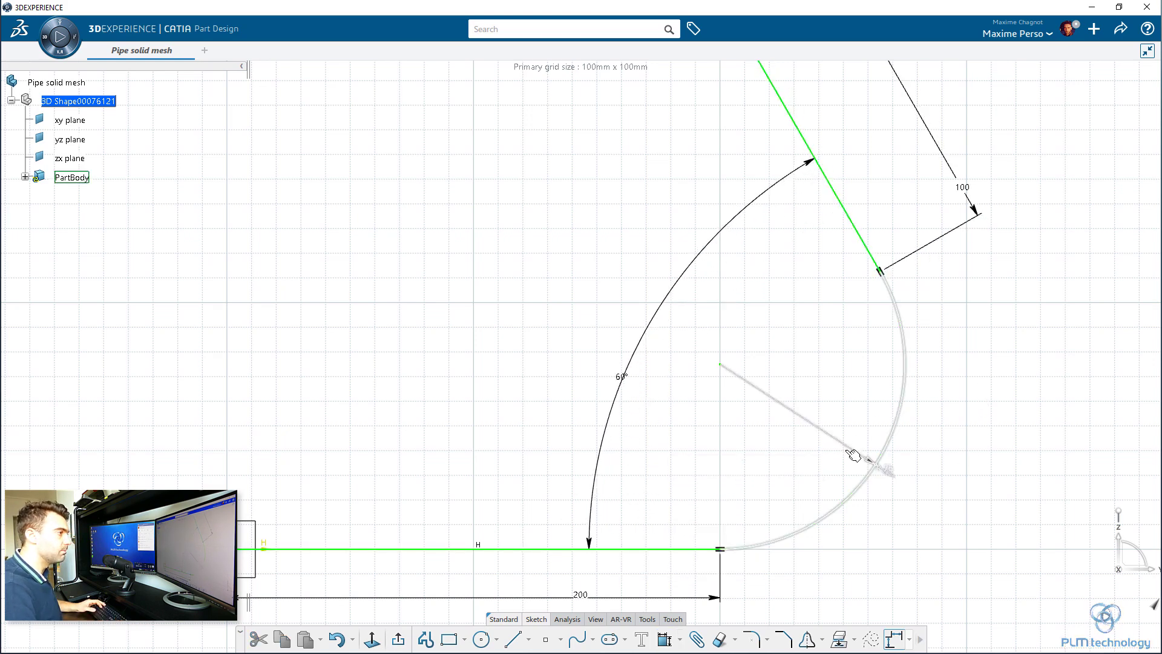
double_click(849, 453)
key("Return")
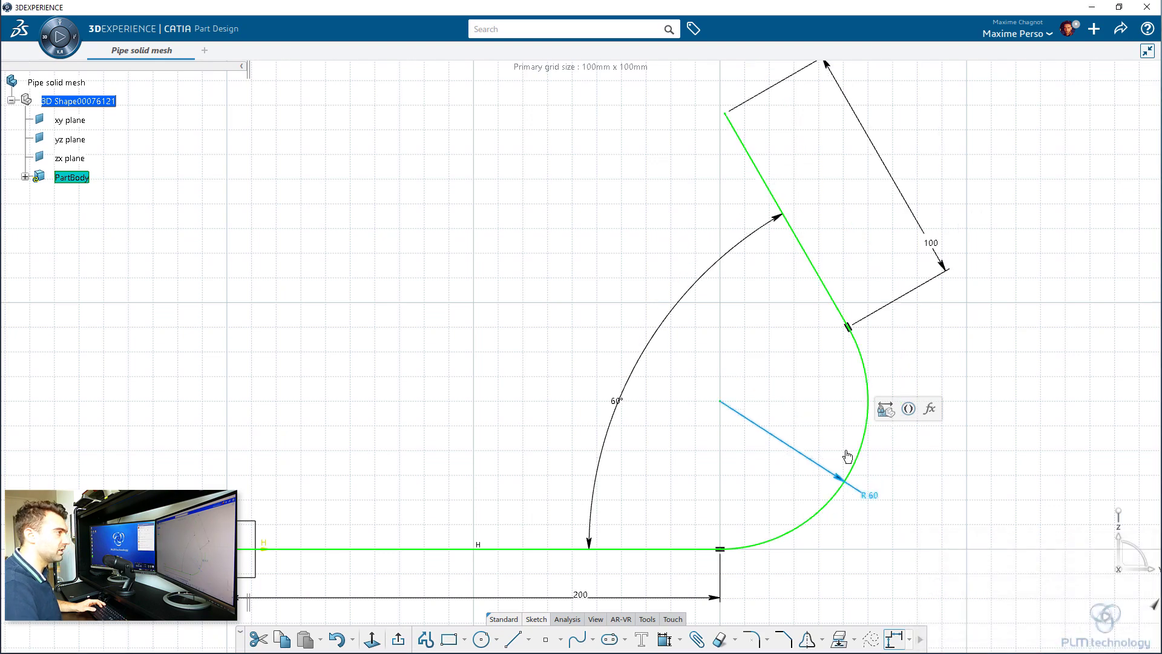
scroll(690, 408, "down", 1)
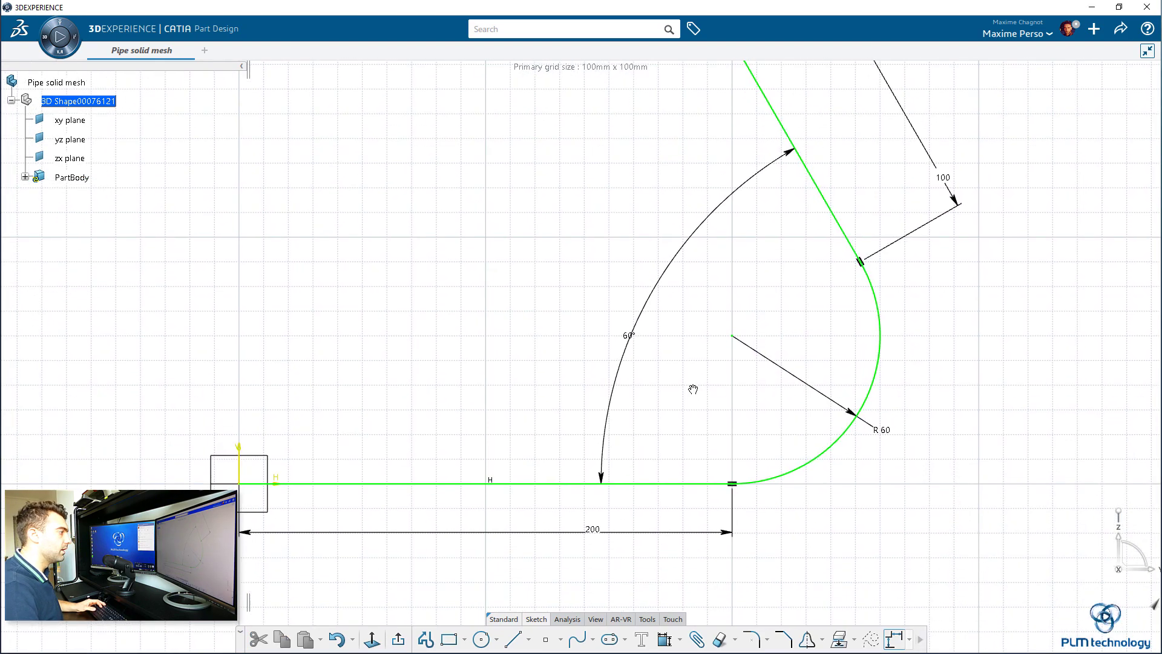
Exit the path sketch and draw a 50 mm diameter circle at the origin on the zx plane.
left_click(400, 638)
mouse_move(490, 553)
middle_mouse_down()
mouse_move(461, 487)
mouse_move(386, 504)
mouse_move(563, 469)
middle_mouse_up()
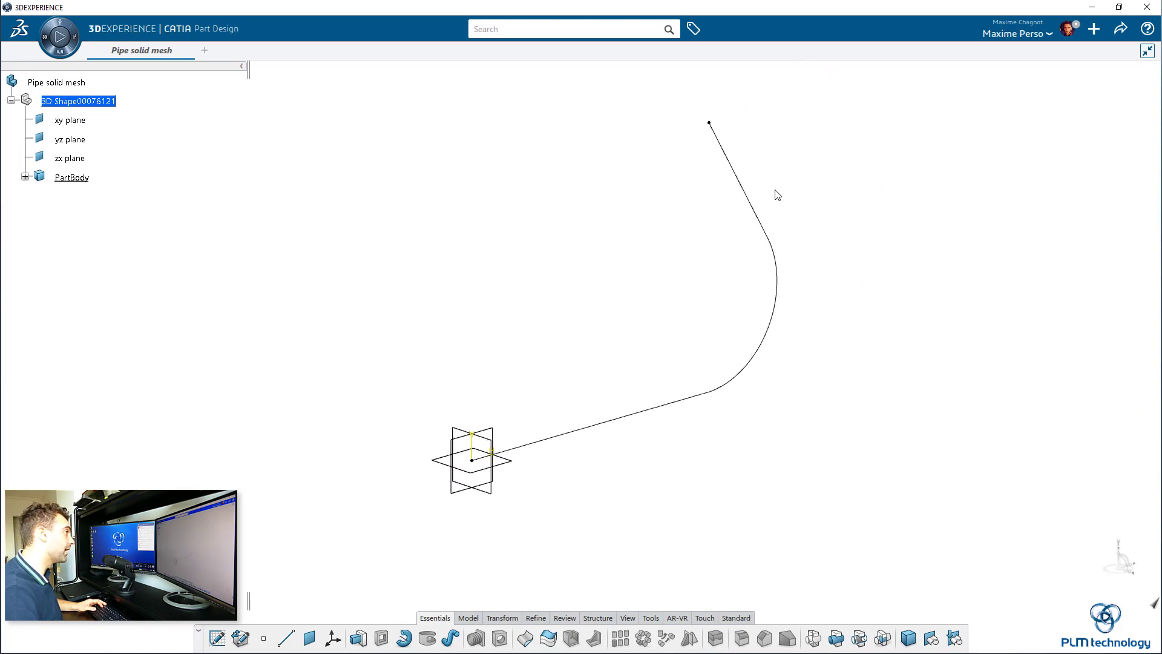
left_click(493, 490)
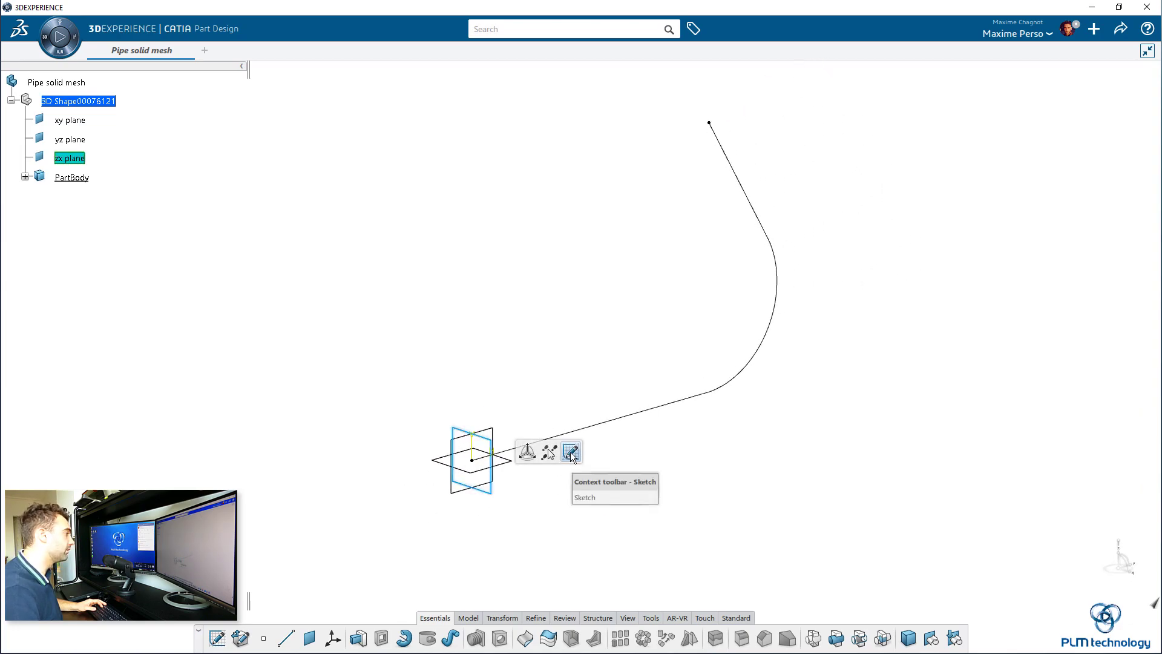
left_click(571, 452)
left_click(480, 639)
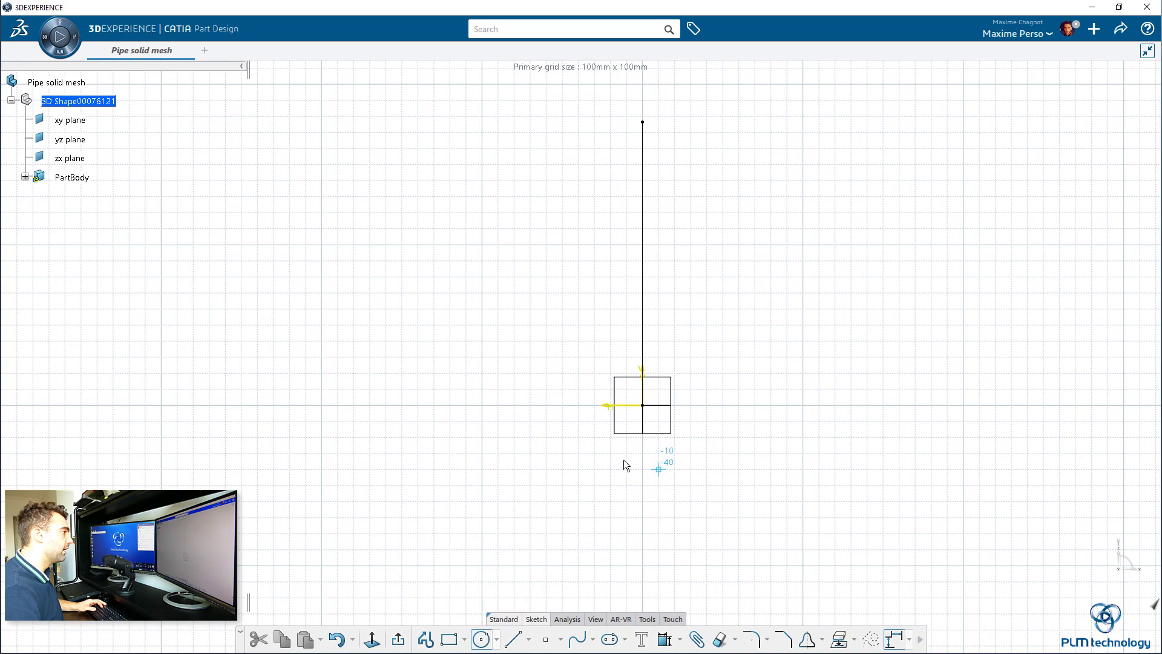
left_click(642, 405)
left_click(692, 405)
left_click(808, 364)
type("50")
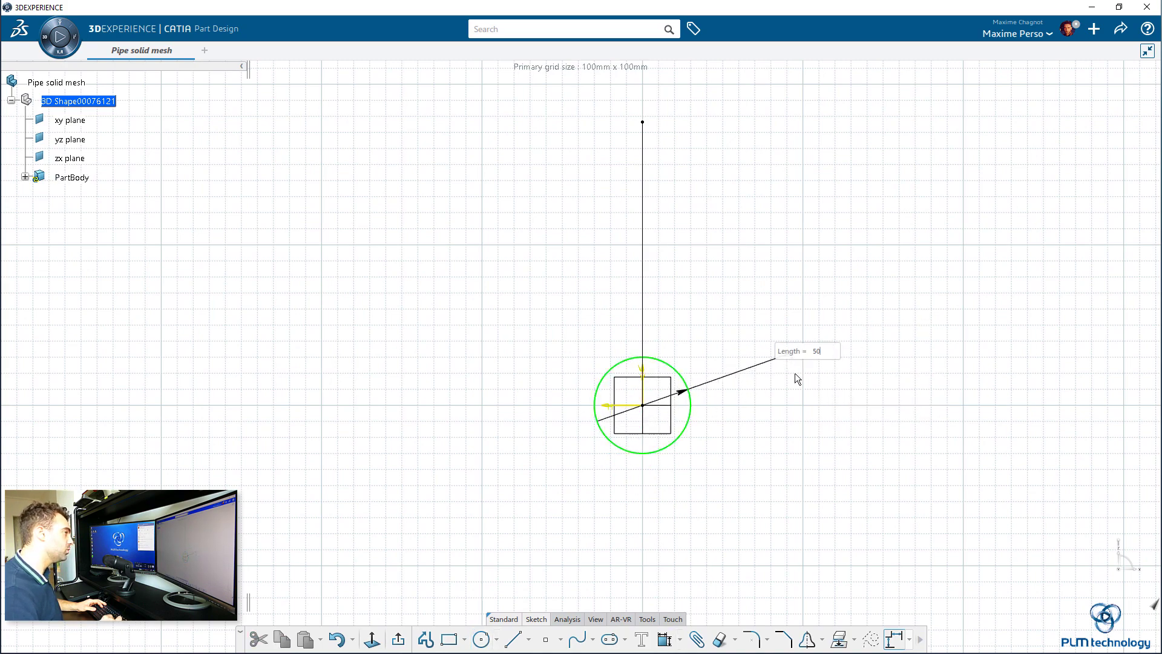
key("Return")
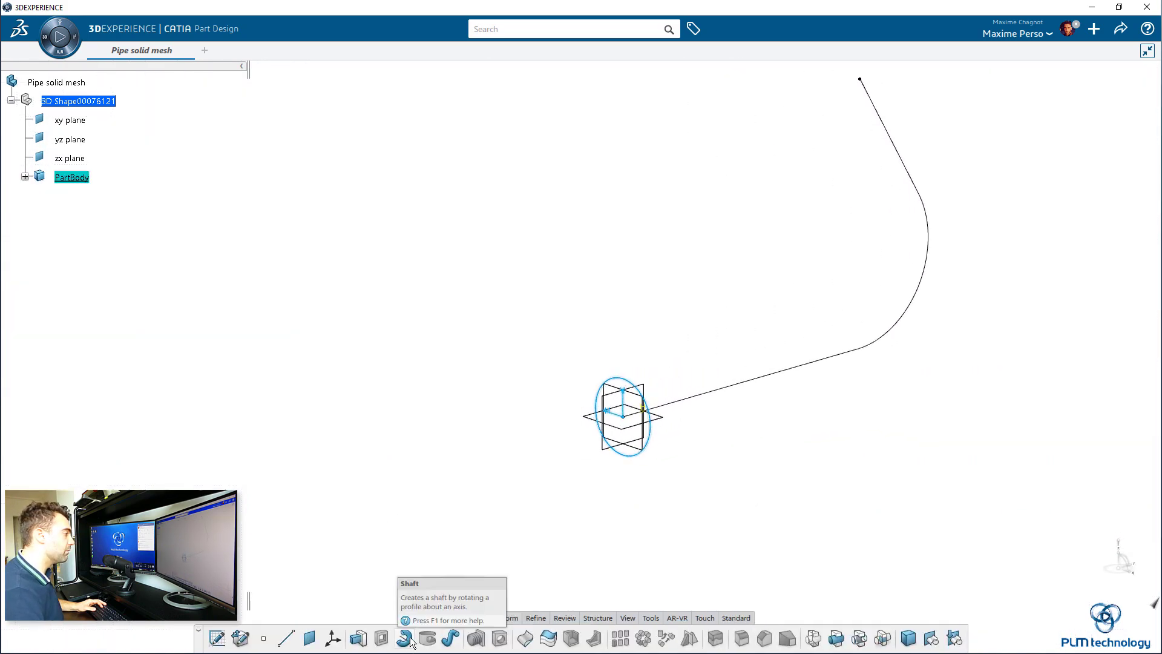
Start a Rib using the circle as profile and the bent path as centre curve.
left_click(450, 639)
left_click(652, 438)
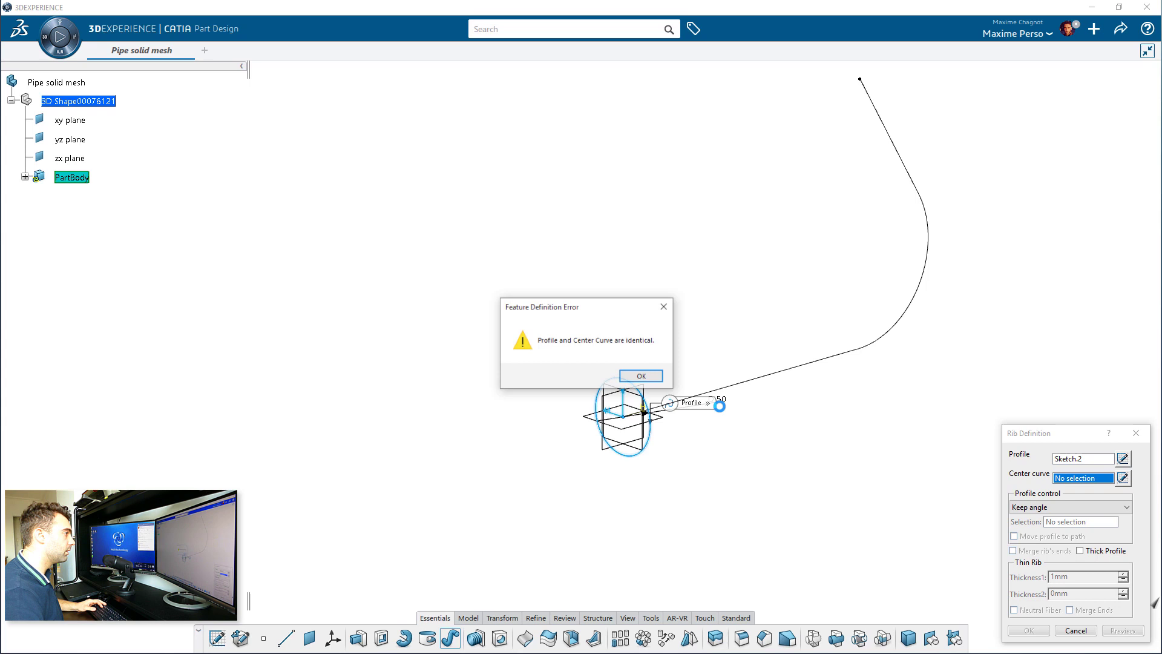
left_click(662, 382)
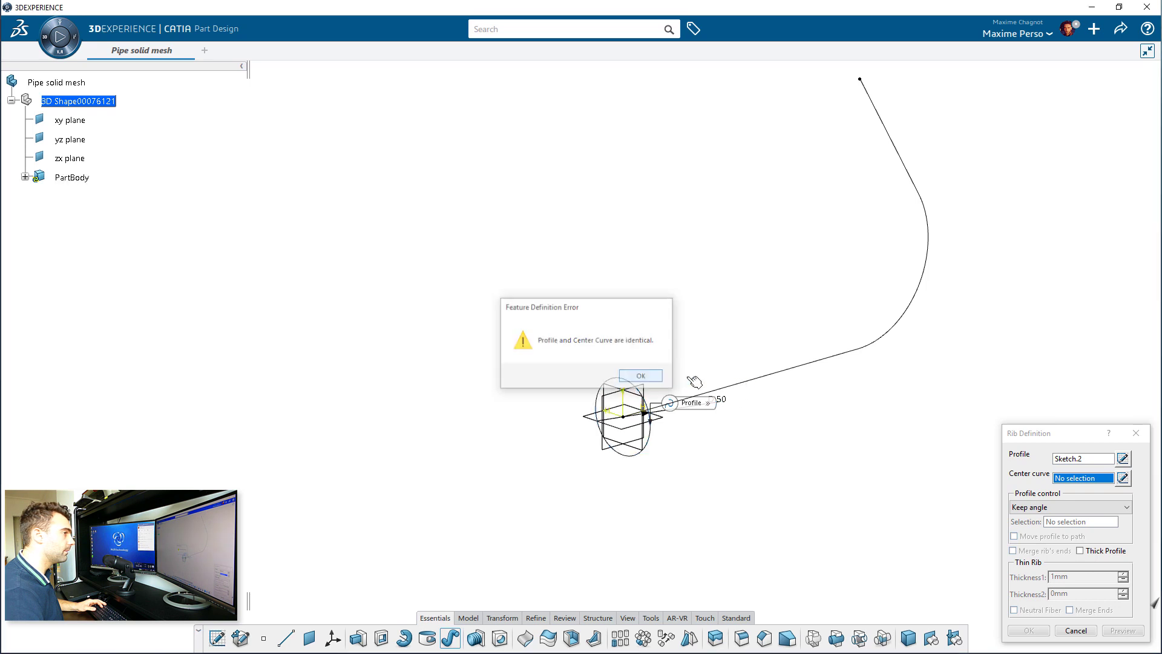
left_click(1057, 461)
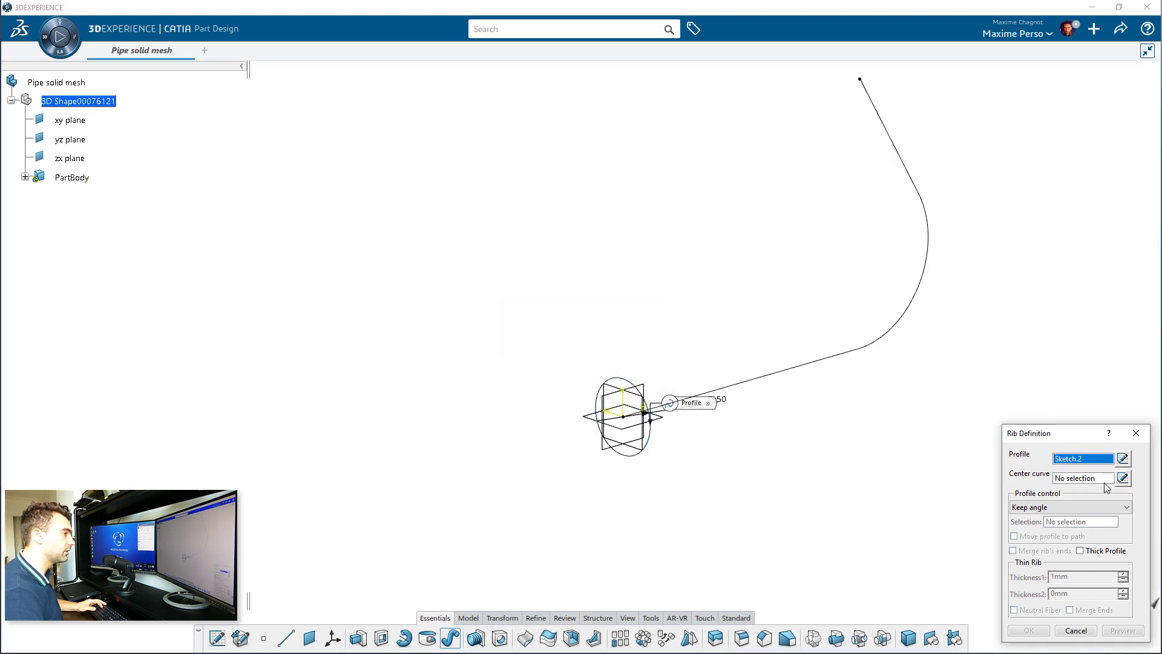
left_click(789, 373)
scroll(806, 487, "up", 3)
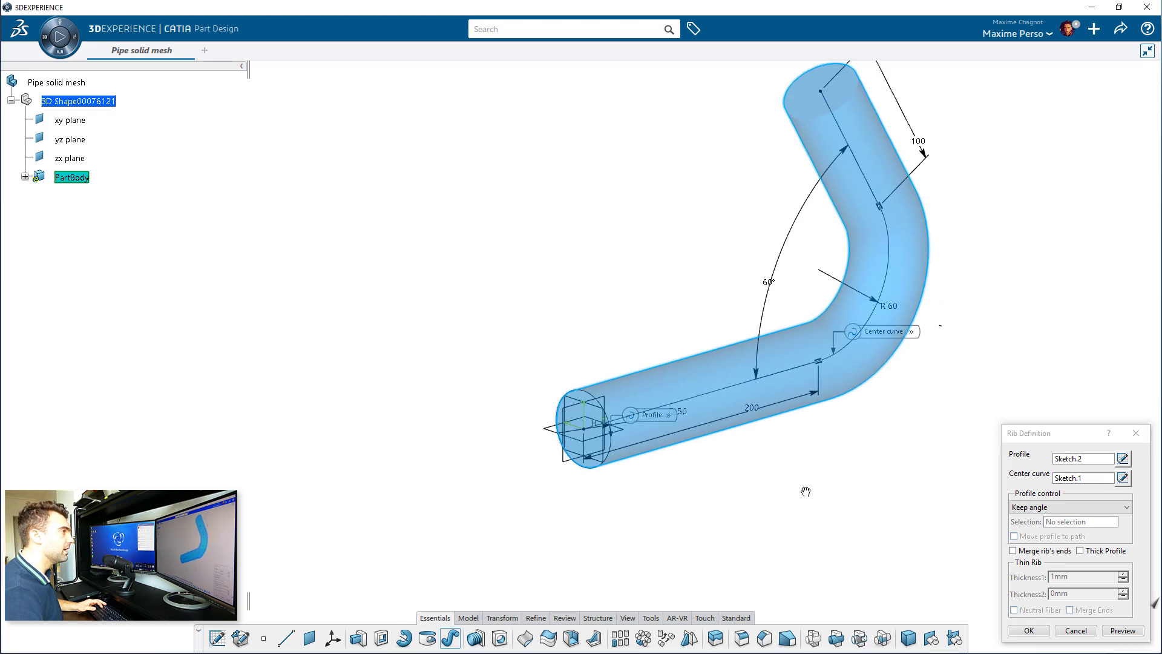
mouse_move(774, 508)
middle_mouse_down()
mouse_move(801, 483)
mouse_move(790, 466)
middle_mouse_up()
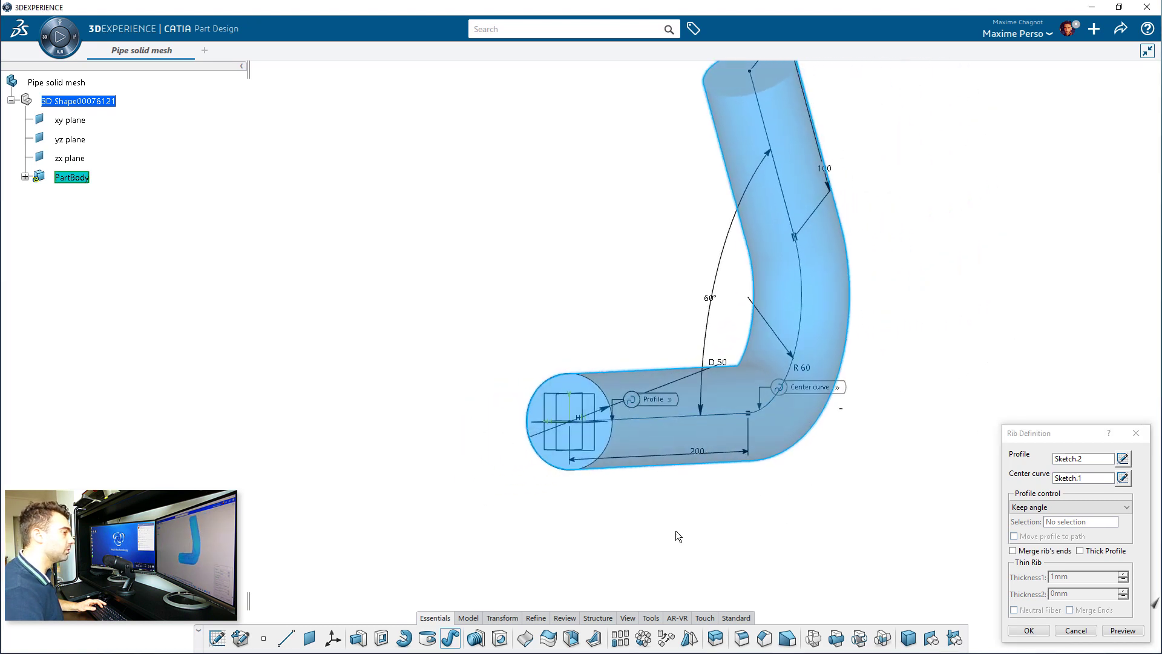
Give the Rib a 3 mm thick profile, preview it, and create Rib.1.
left_click(1079, 550)
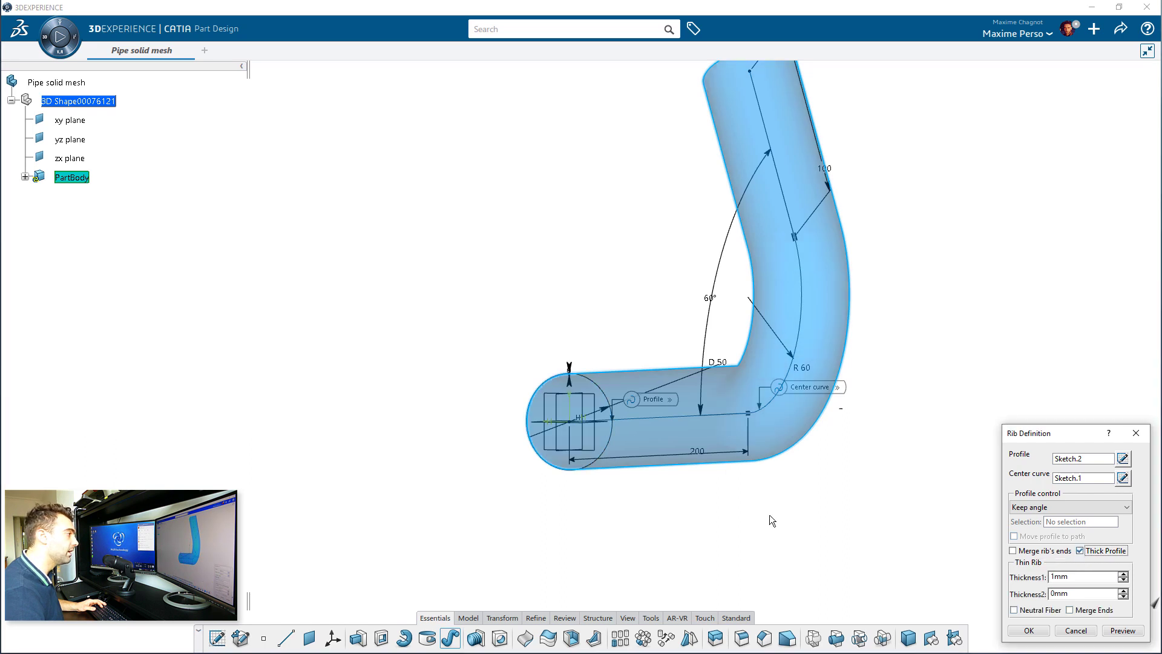
double_click(1097, 579)
type("3")
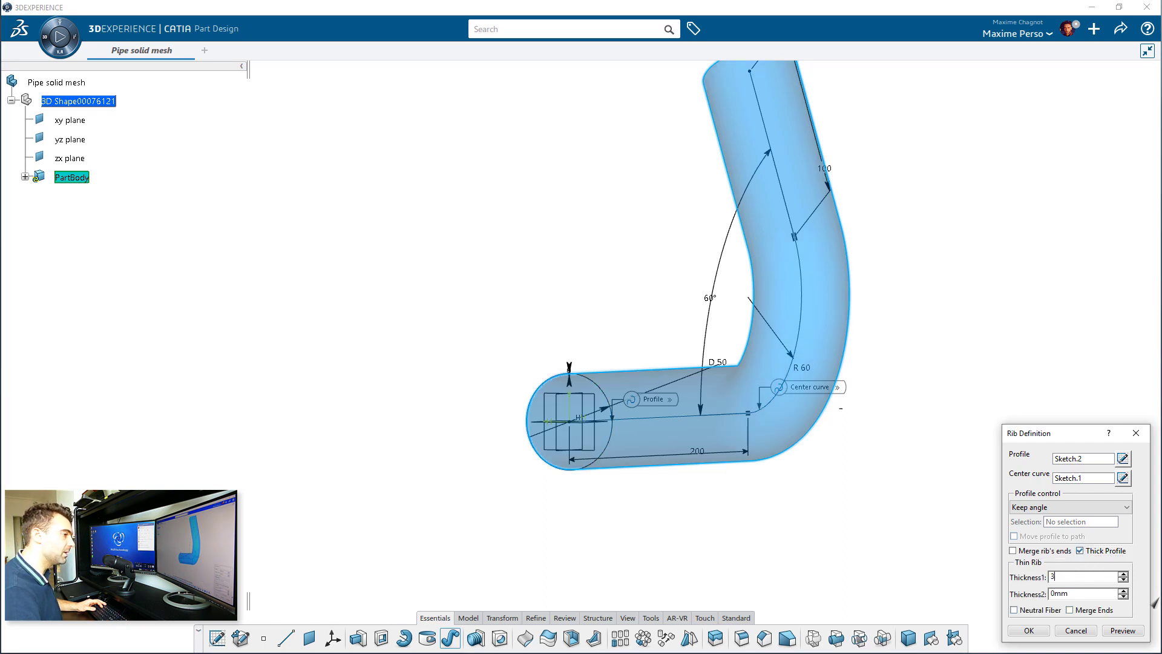
left_click(1122, 630)
middle_click_drag(802, 555, 843, 571)
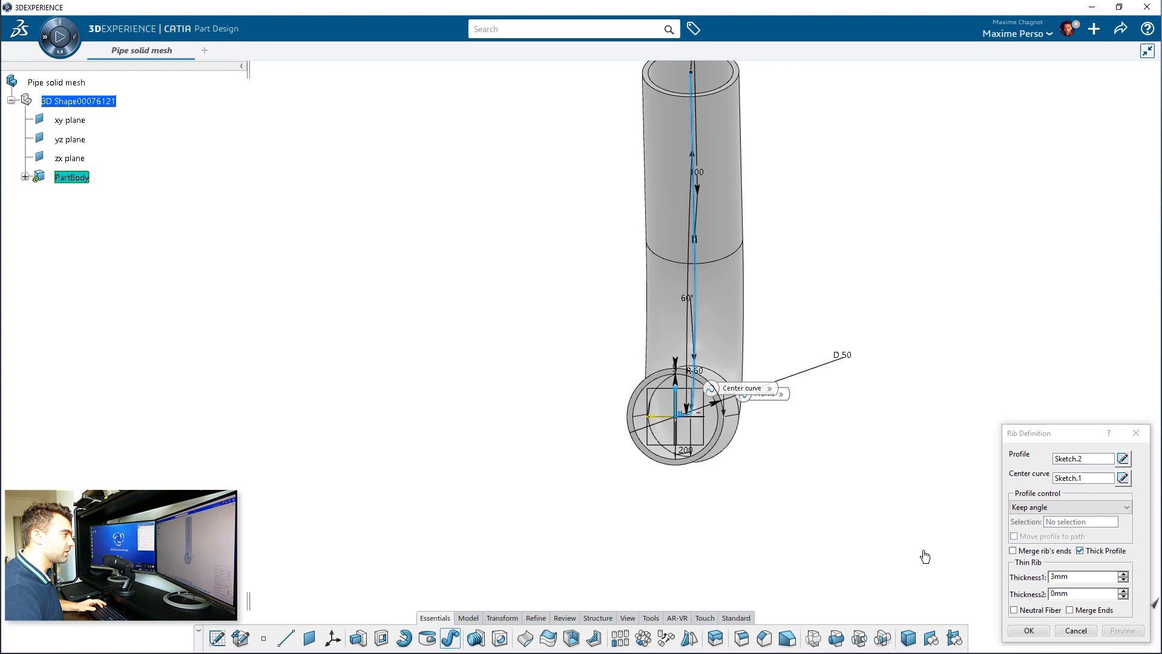
left_click(1028, 630)
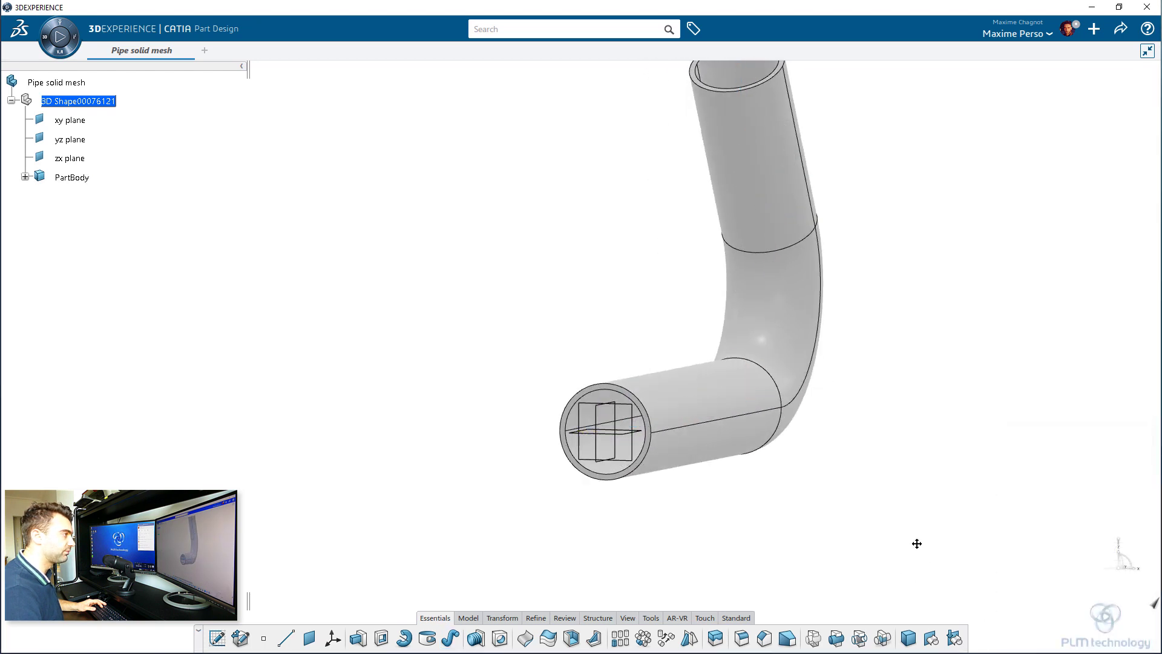
mouse_move(916, 542)
middle_mouse_down()
mouse_move(778, 563)
mouse_move(497, 499)
middle_mouse_up()
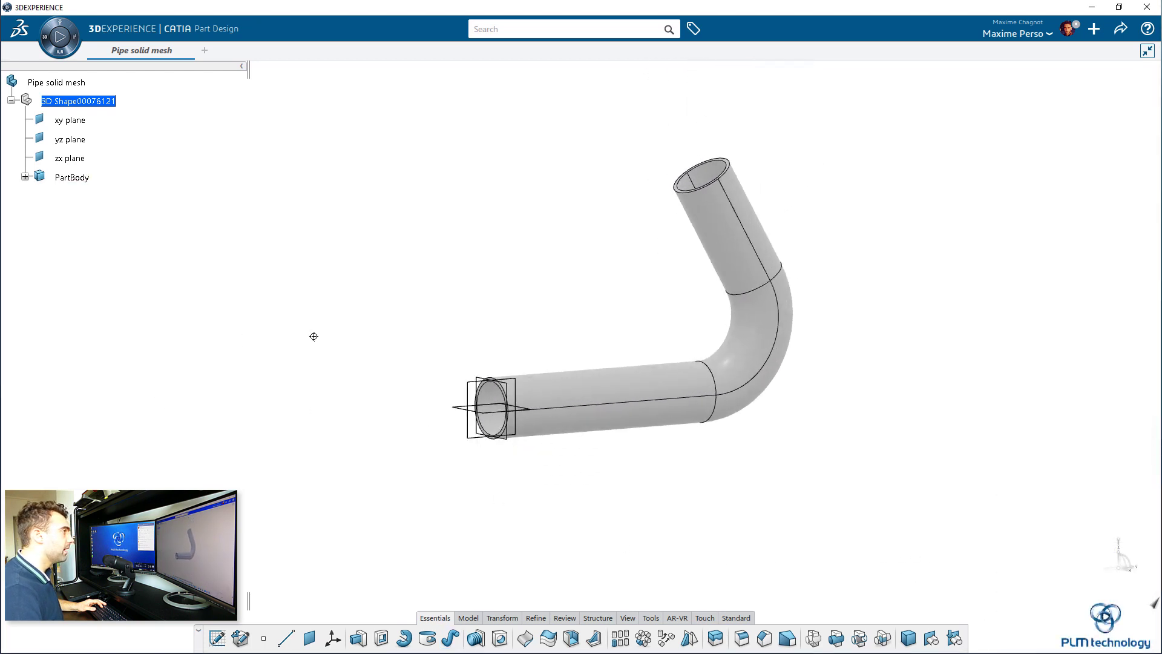
mouse_move(313, 335)
middle_mouse_down()
mouse_move(143, 304)
mouse_move(157, 297)
middle_mouse_up()
left_click(23, 177)
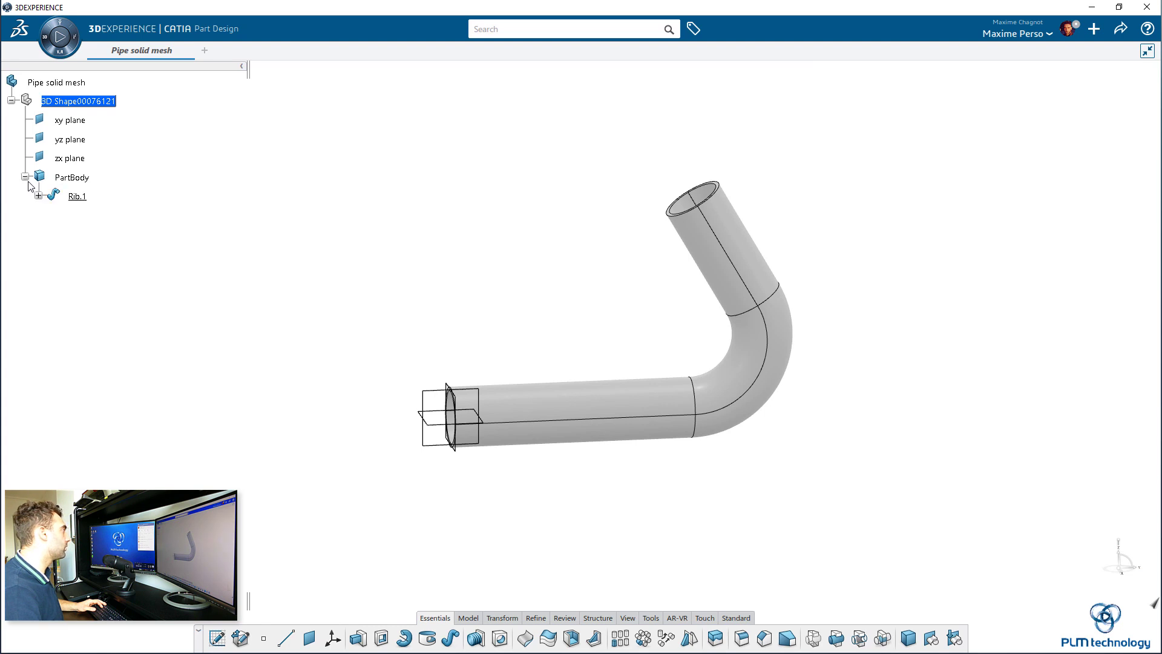
mouse_move(288, 237)
middle_mouse_down()
mouse_move(294, 299)
mouse_move(553, 245)
mouse_move(395, 333)
middle_mouse_up()
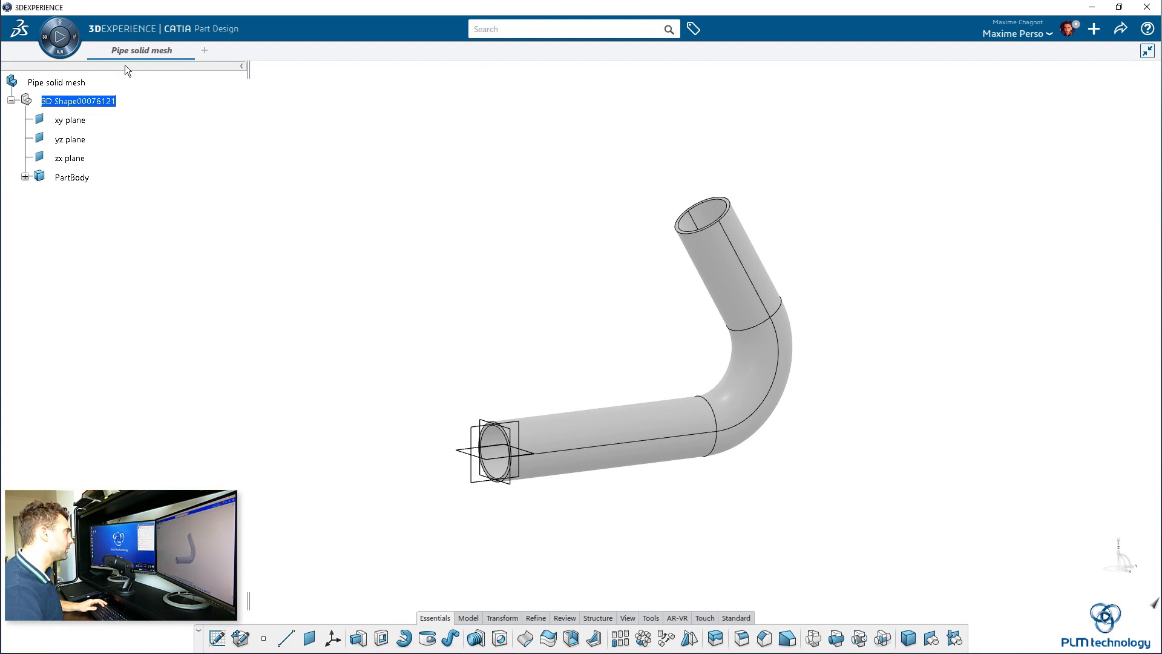
In the Material Browser, filter to Core Material and search for 'aluminium'.
double_click(64, 82)
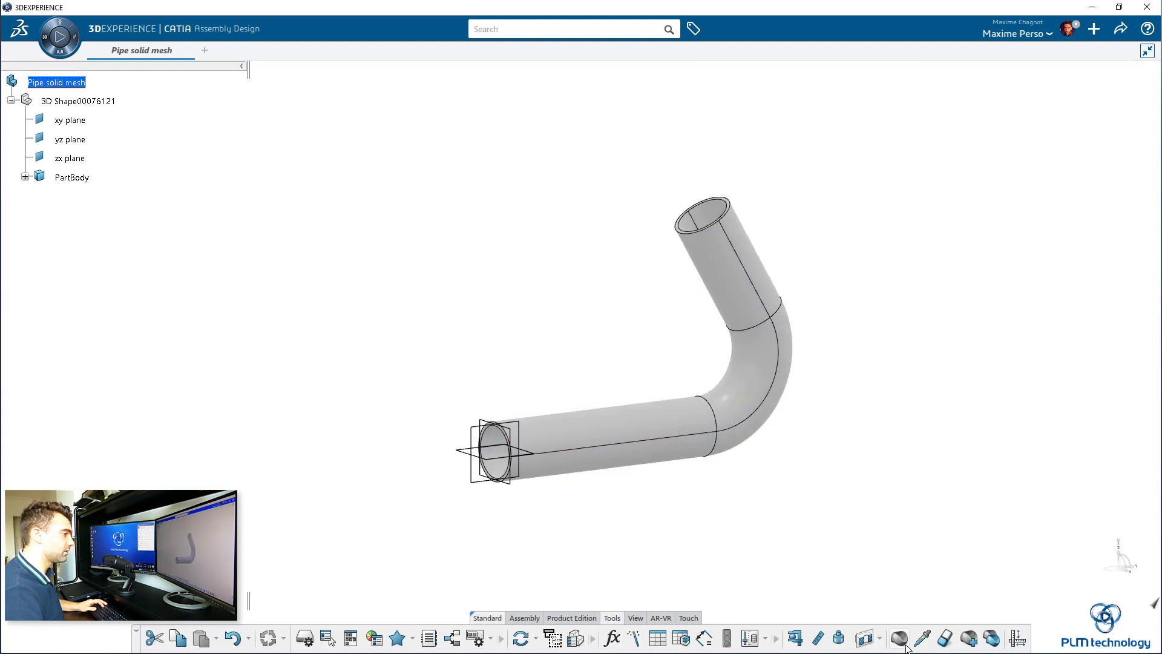
left_click(903, 643)
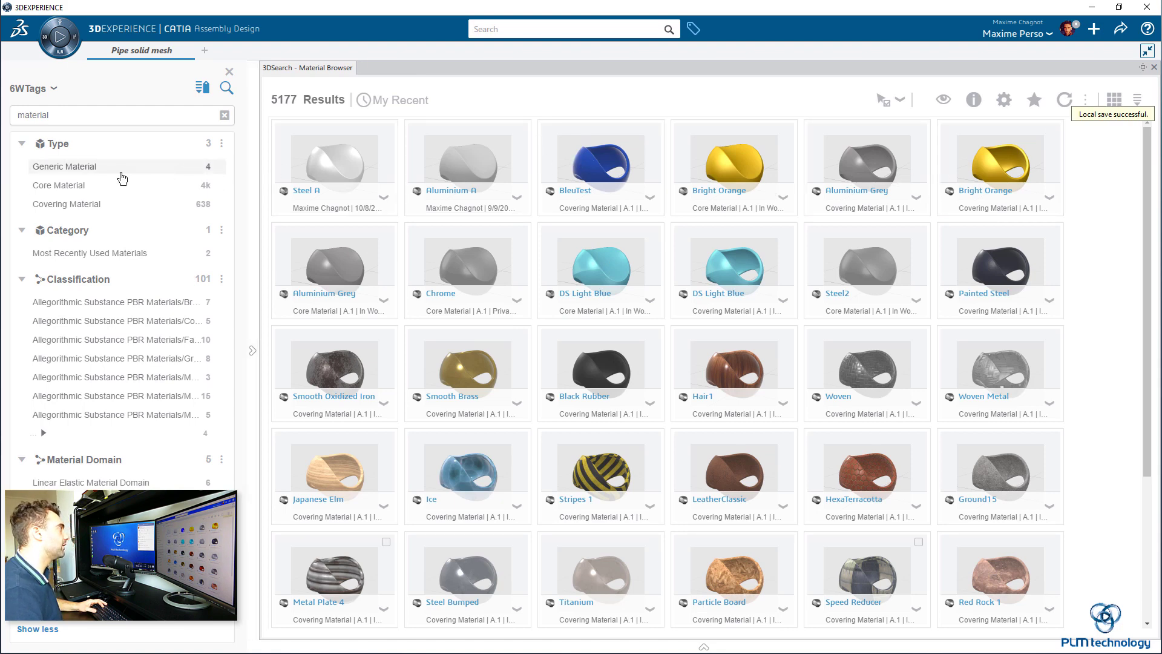
left_click(87, 188)
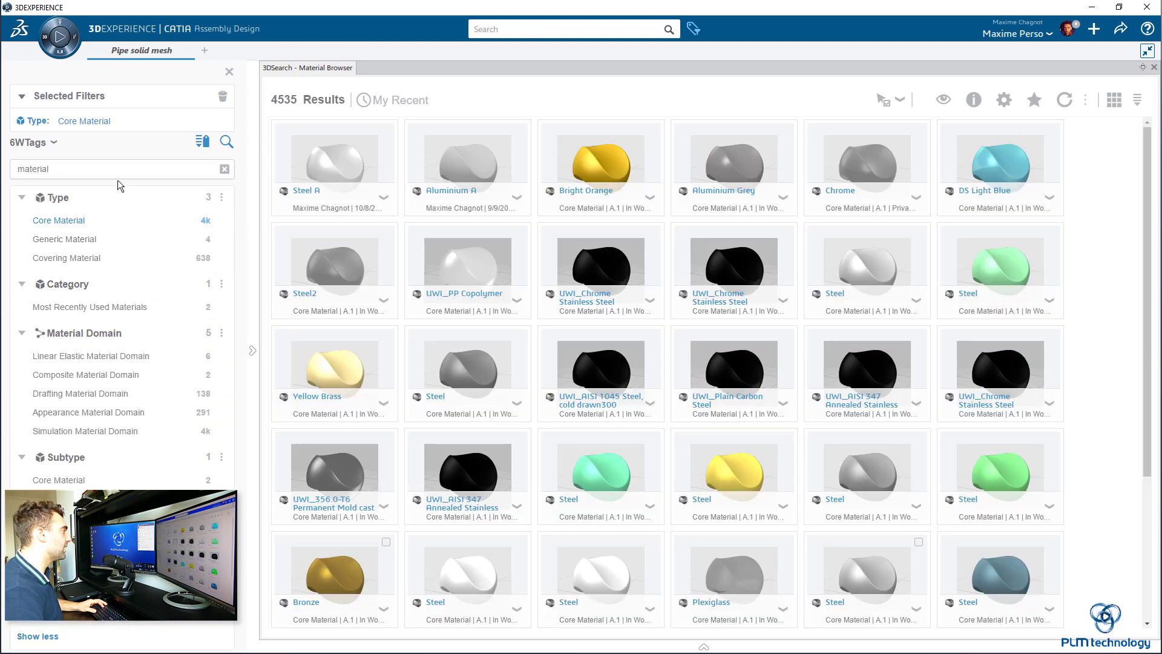
left_click(547, 31)
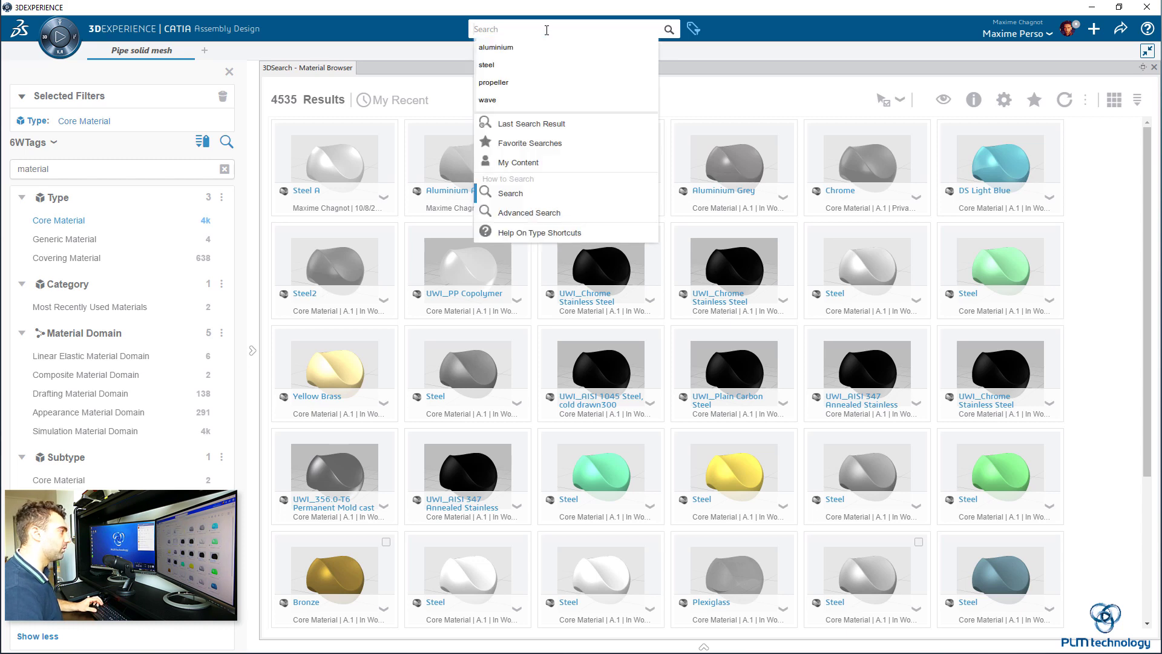
type("a")
left_click(531, 47)
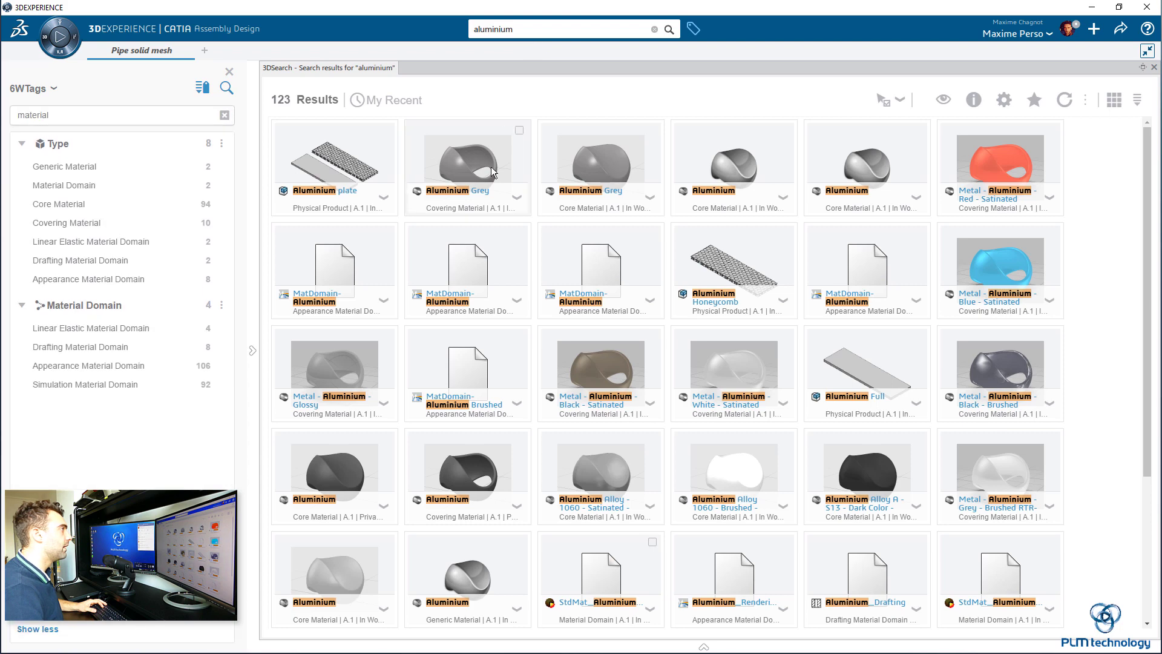
Apply the Aluminium core material to the Pipe solid mesh product.
left_click(384, 507)
right_click(384, 507)
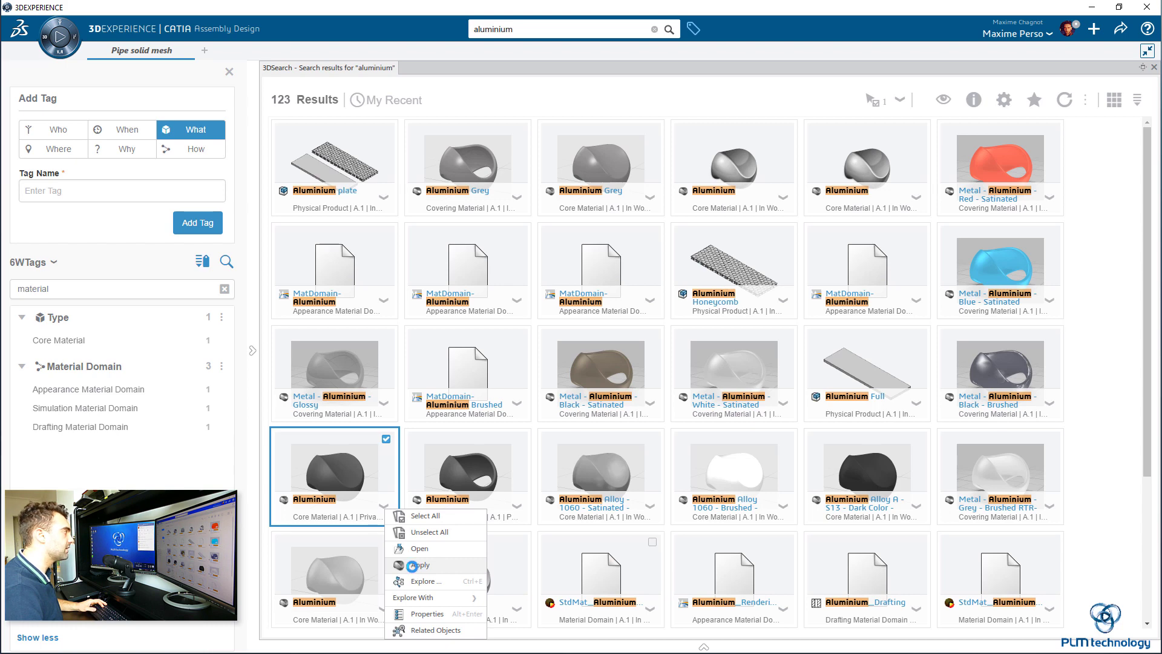
left_click(1142, 68)
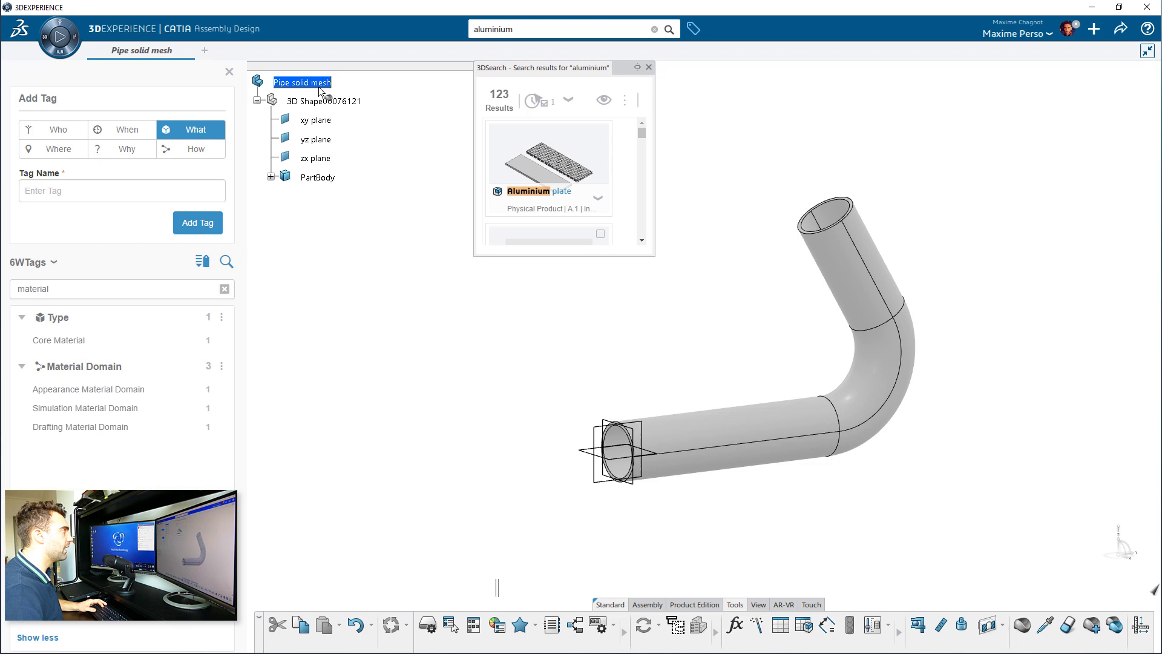
left_click_drag(312, 80, 312, 80)
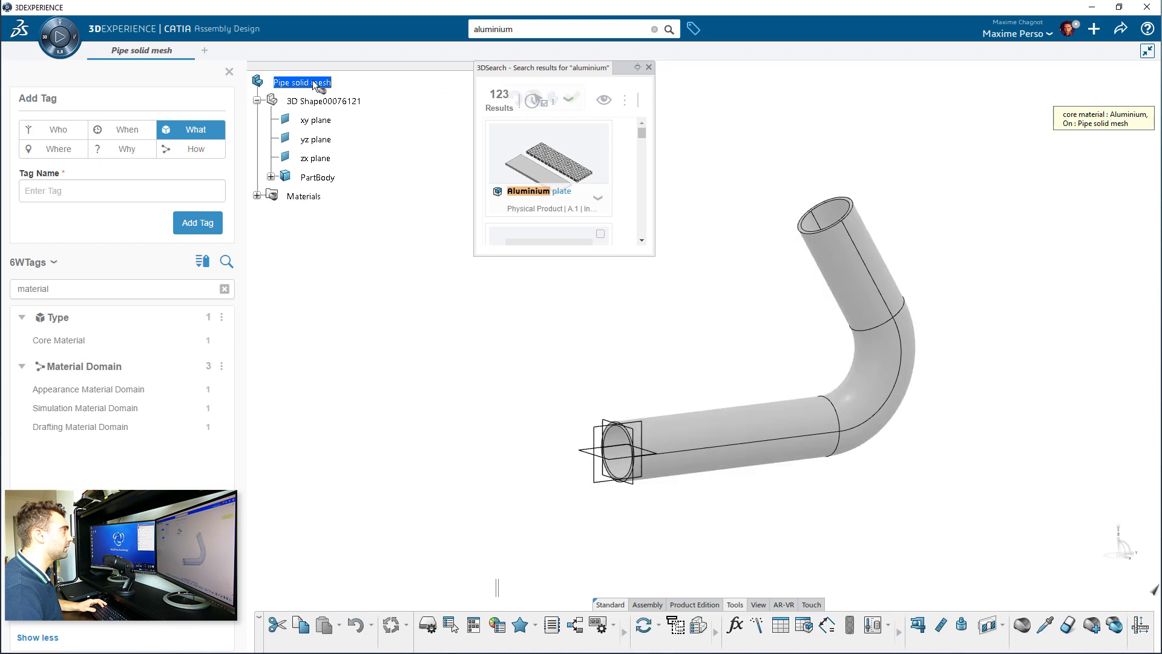
left_click(575, 97)
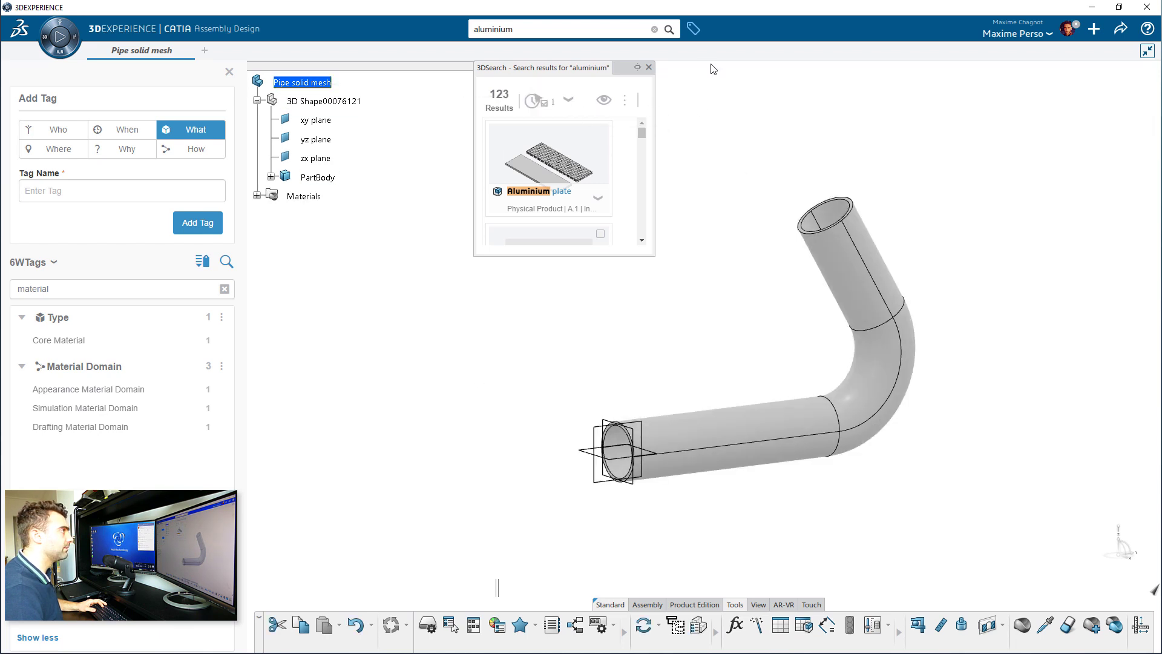
Close the search results, check Aluminium (Pipe solid mesh) under Materials, then collapse it.
left_click(651, 66)
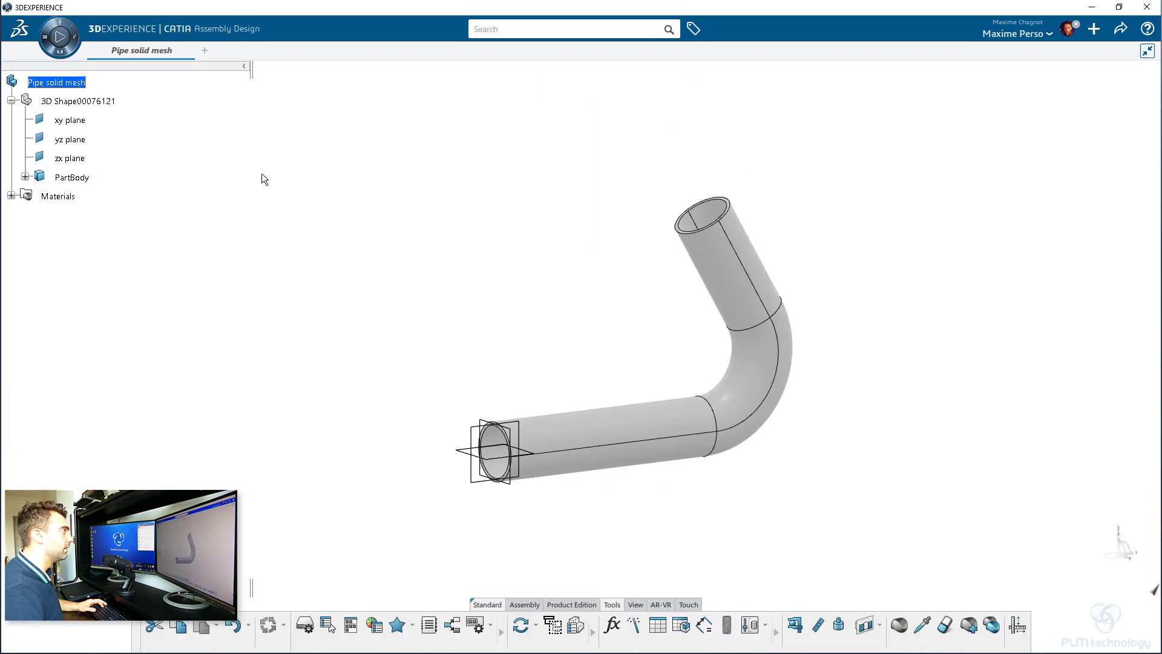
left_click(12, 102)
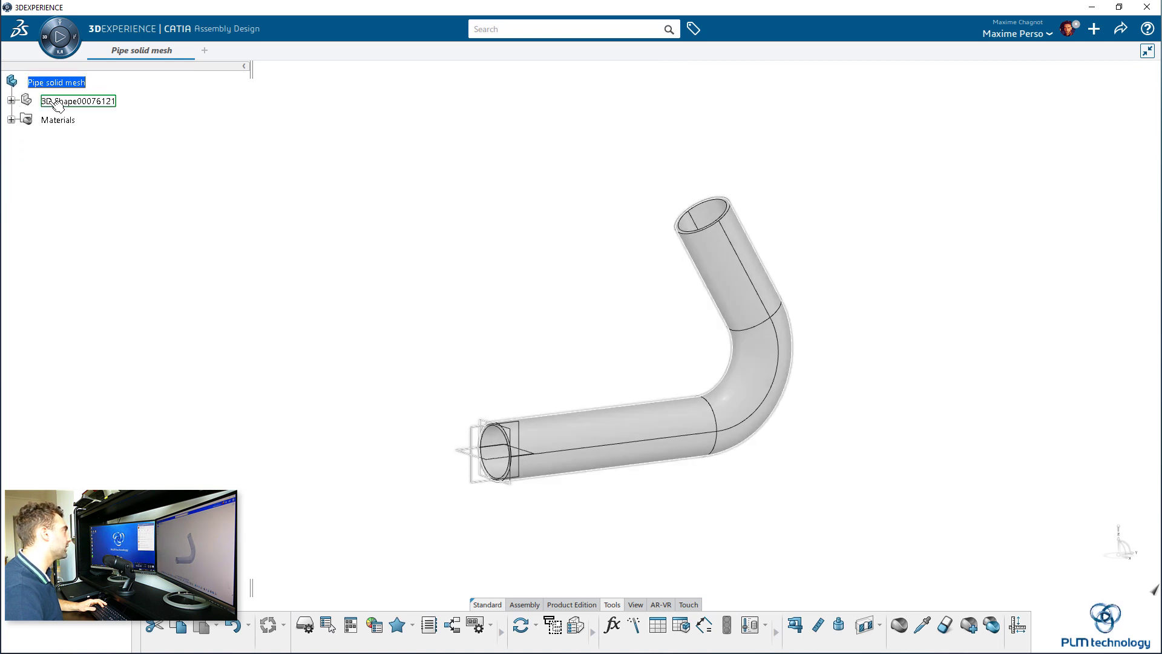
double_click(58, 120)
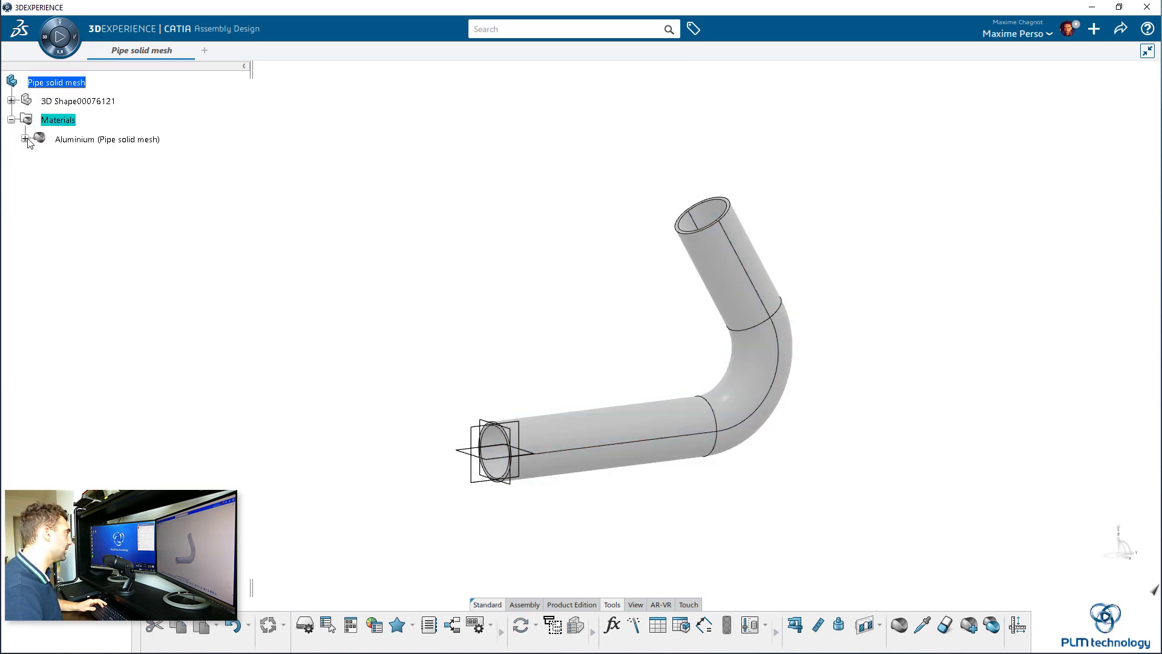
left_click(25, 138)
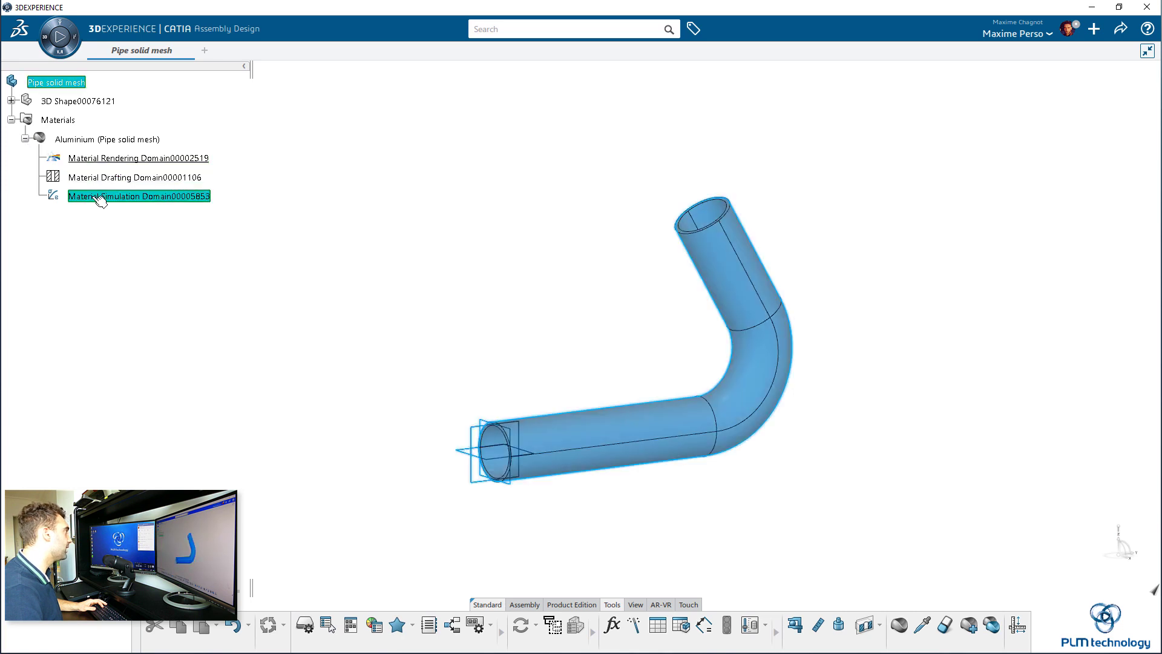
left_click(25, 139)
left_click(11, 120)
double_click(55, 81)
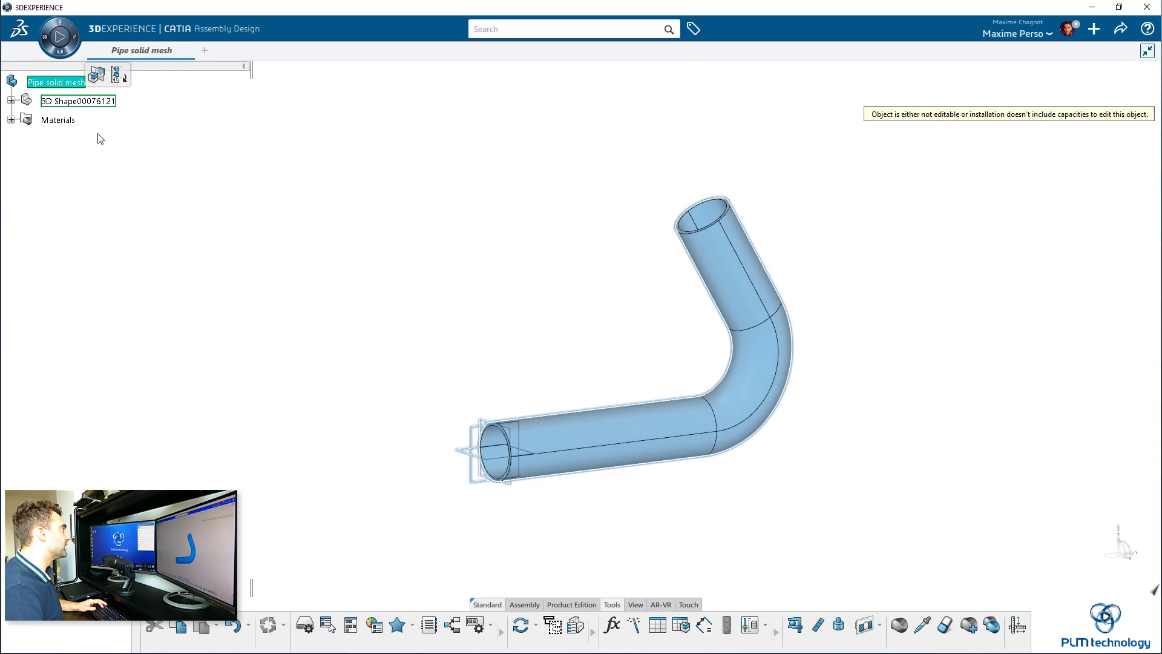
left_click(12, 101)
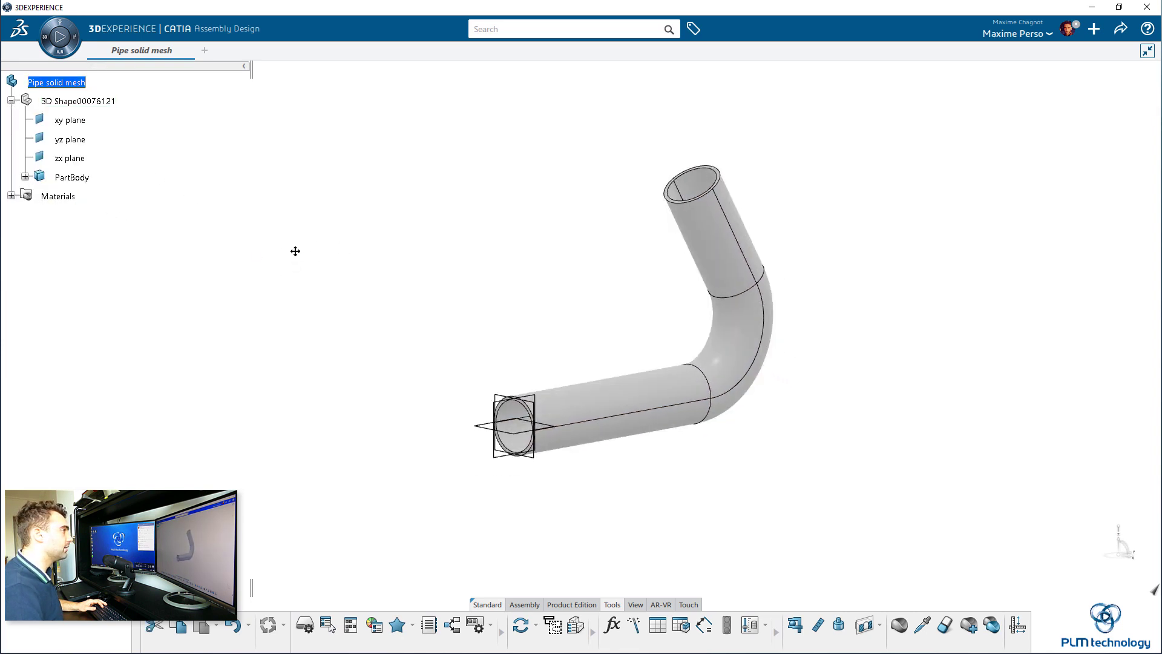
middle_click_drag(166, 231, 344, 306)
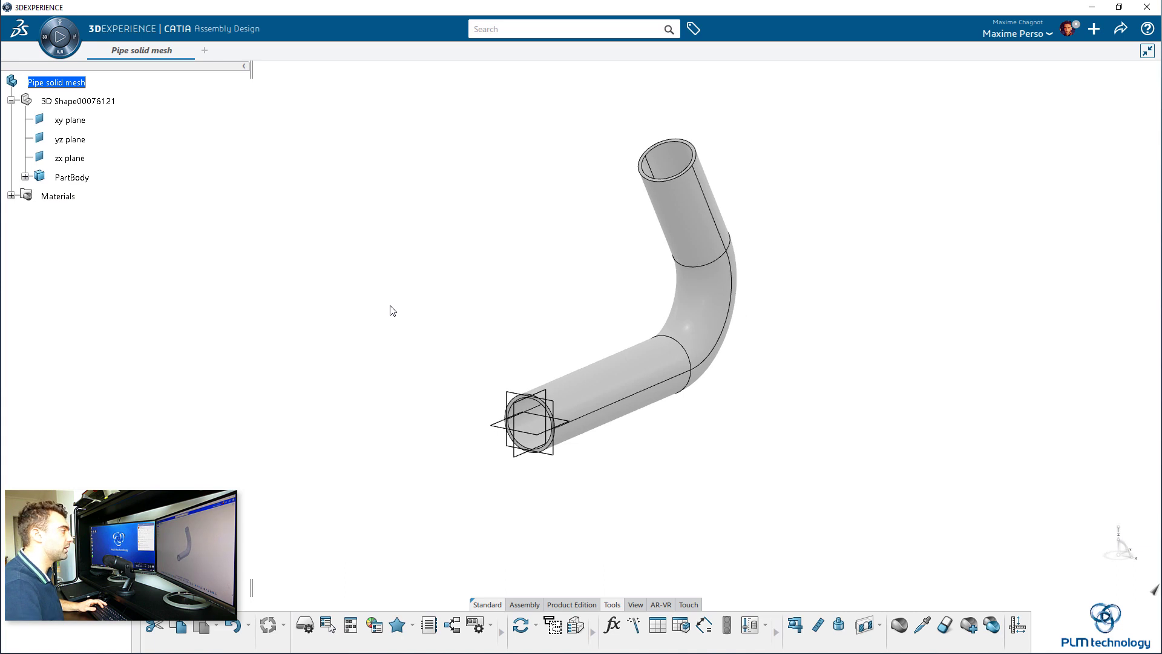
Insert an Abstraction Shape into Pipe solid mesh and expand the original PartBody to show Rib.1.
left_click(59, 83)
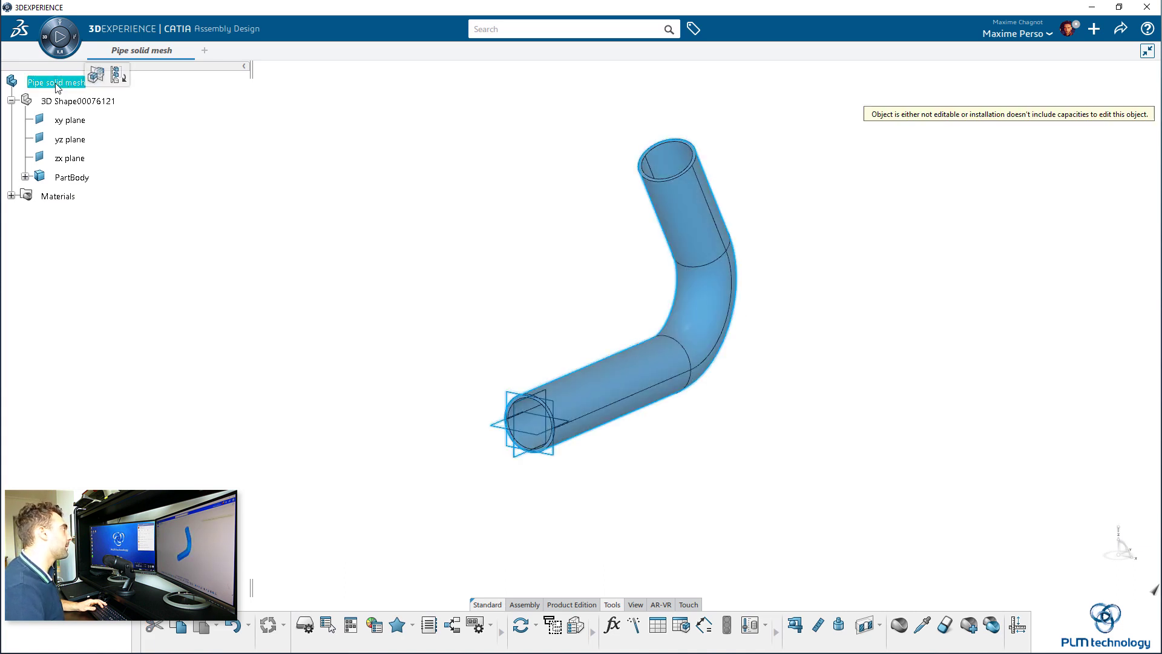
right_click(57, 87)
mouse_move(137, 343)
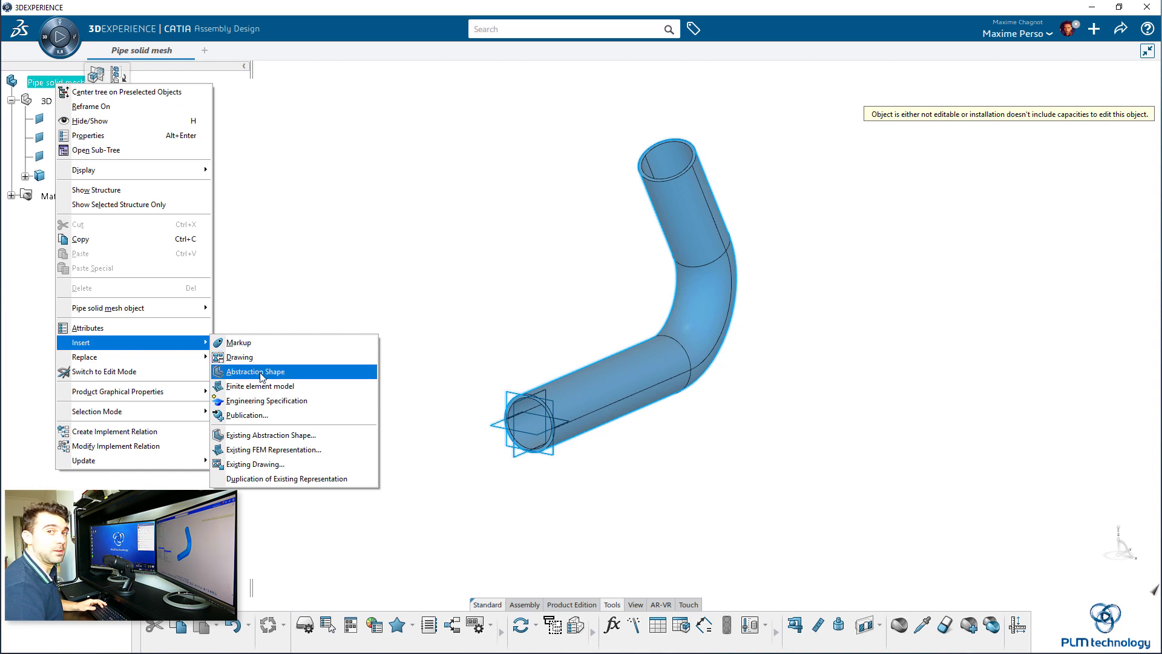
left_click(262, 372)
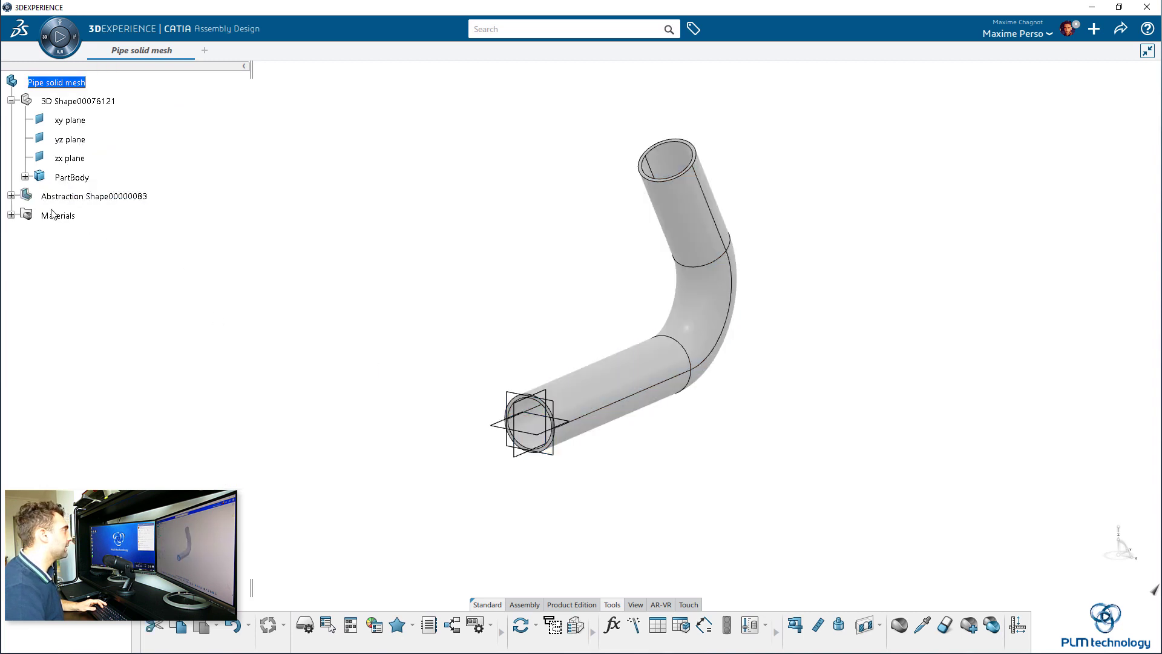
left_click(12, 196)
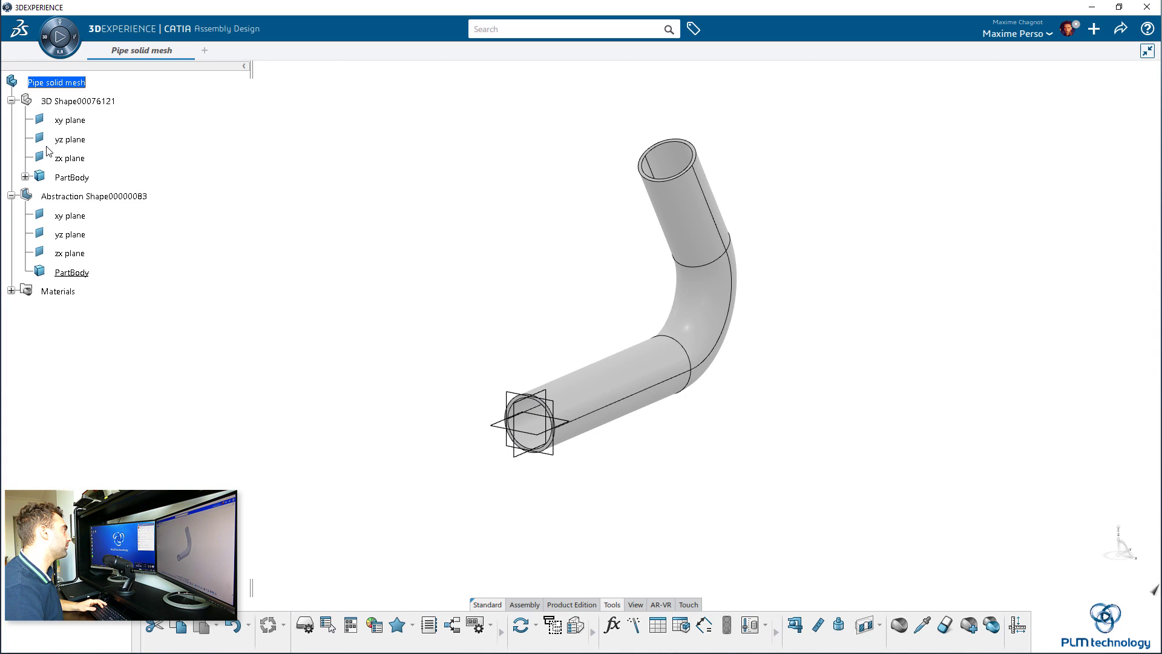
right_click(72, 178)
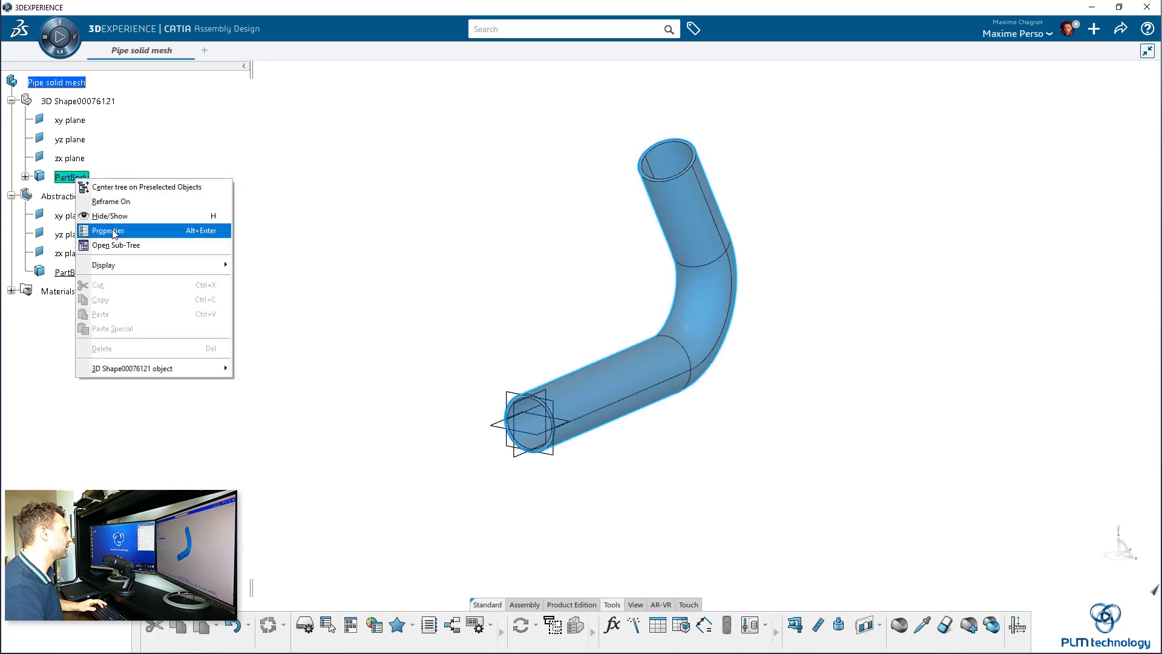
key("Escape")
left_click(26, 177)
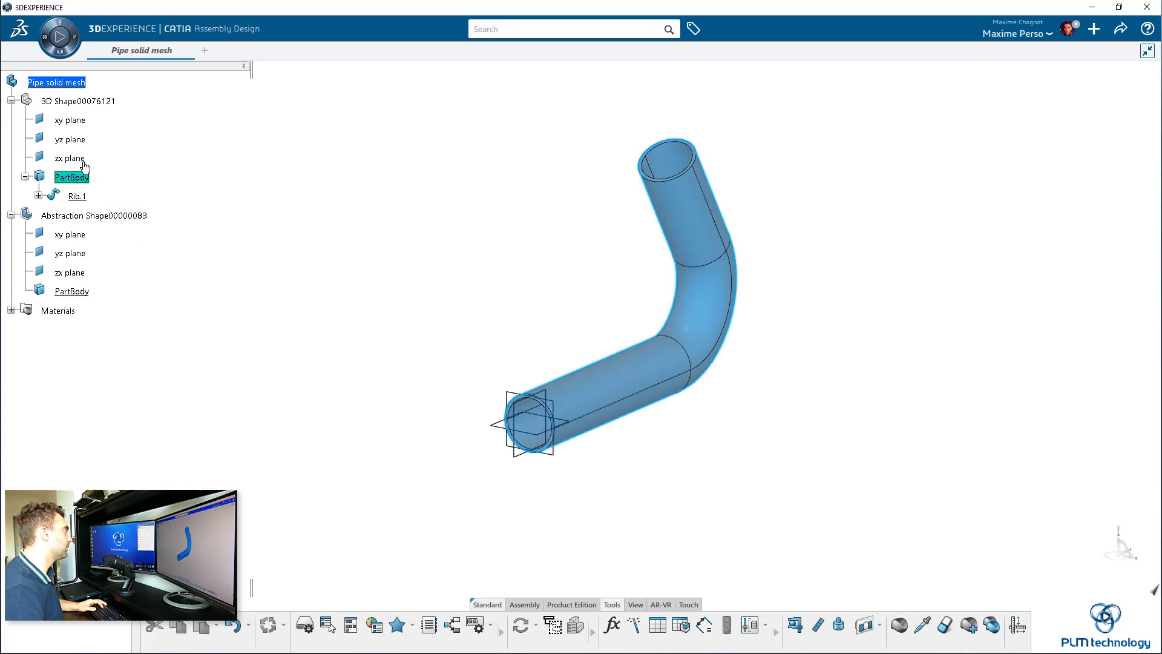
Copy the pipe's PartBody into the Abstraction Shape as a result with link.
double_click(85, 106)
right_click(71, 177)
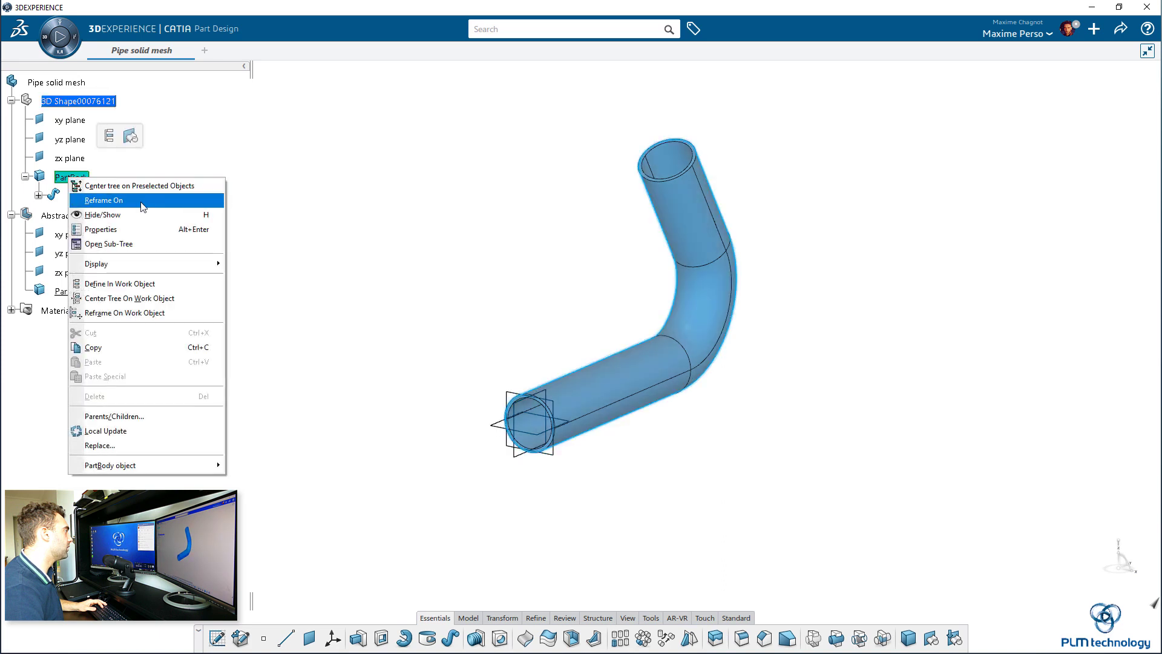
left_click(118, 346)
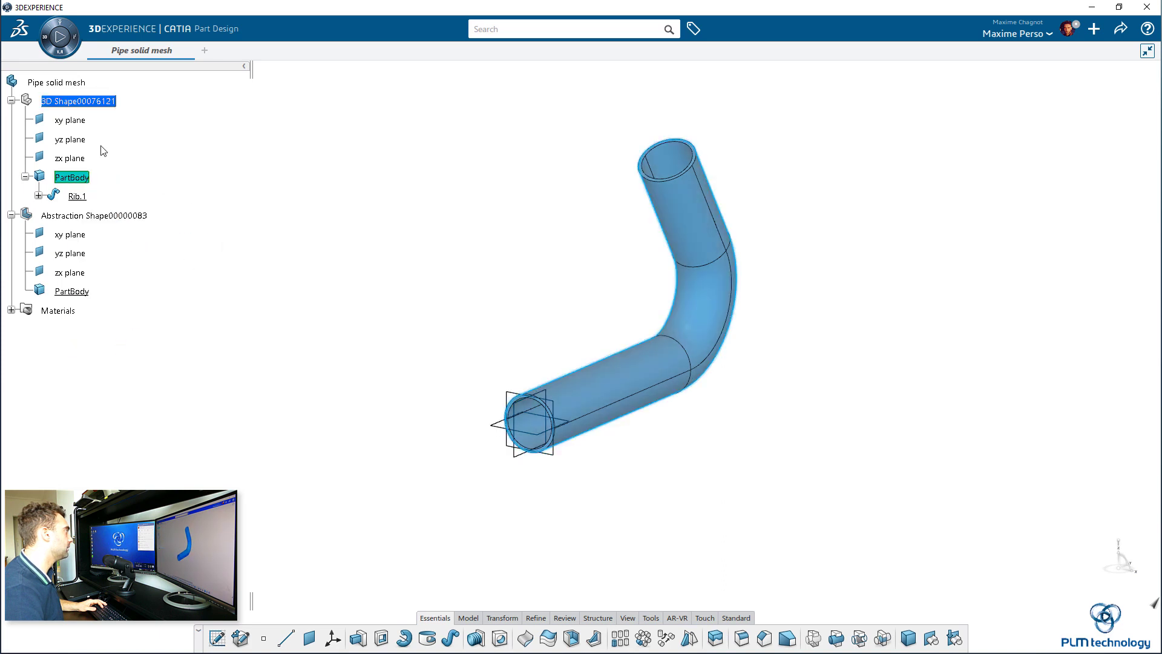
left_click(66, 217)
double_click(58, 215)
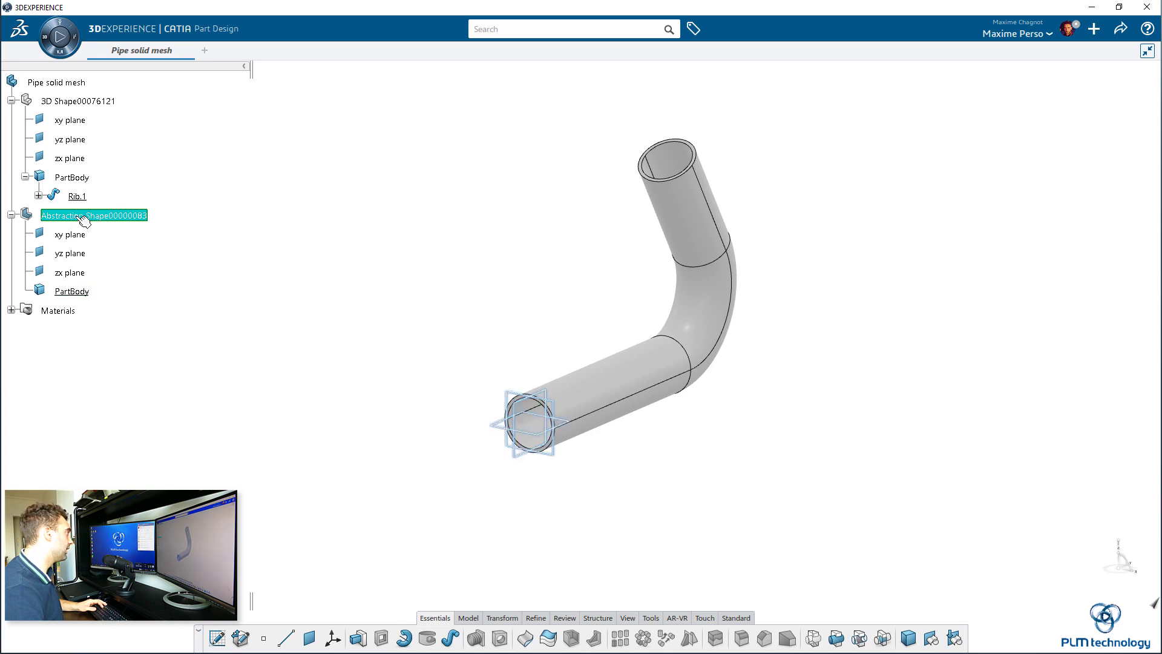
right_click(78, 219)
left_click(136, 414)
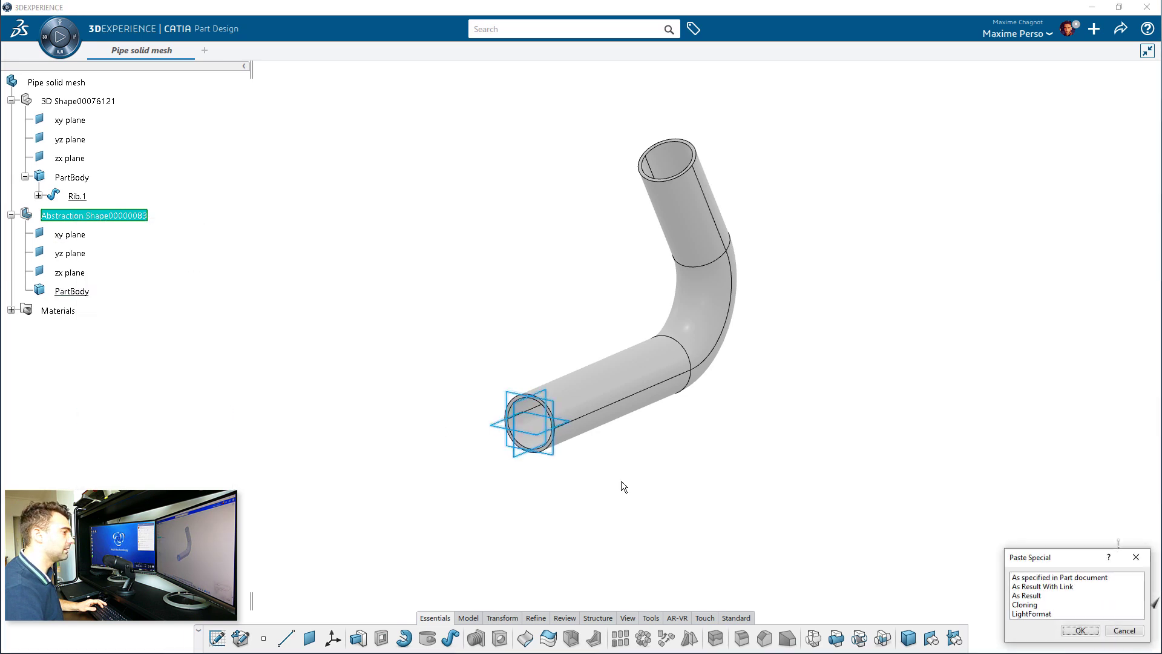
left_click(1034, 588)
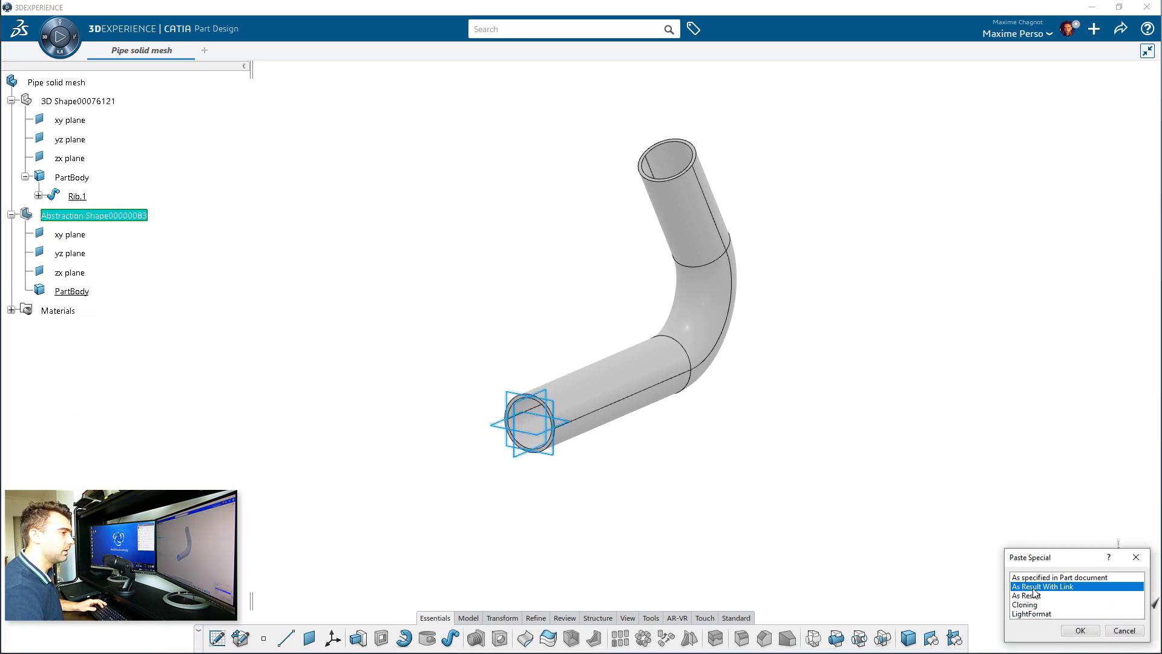
left_click(1081, 631)
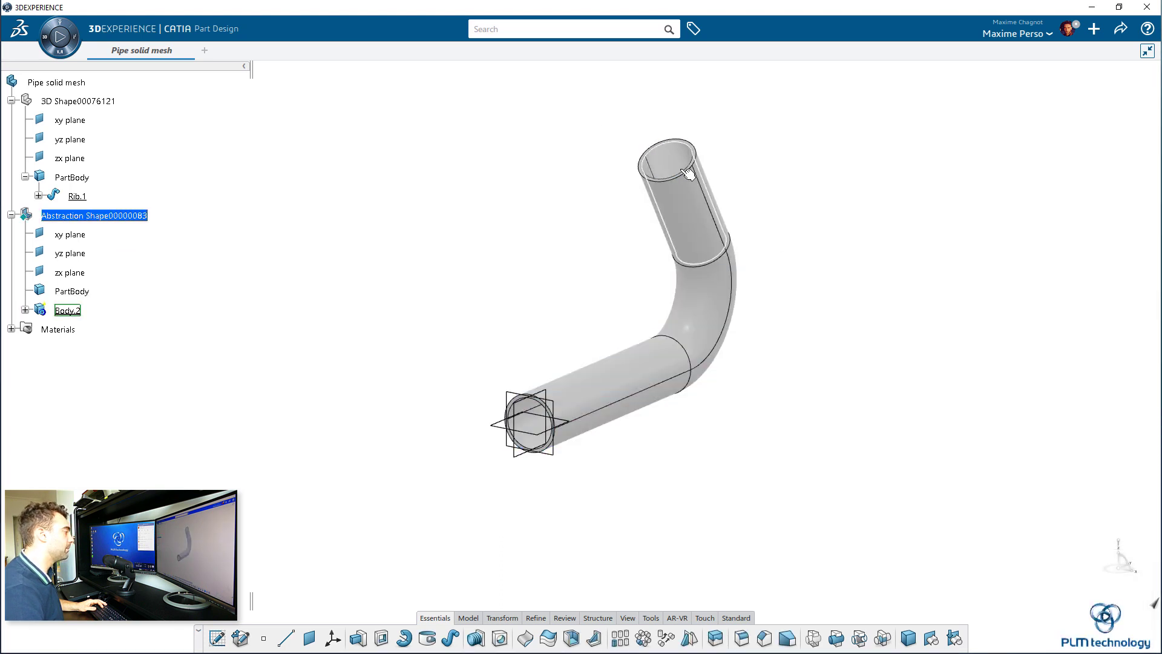
Hide the abstraction's empty PartBody and the original 3D Shape00076121.
left_click(26, 309)
mouse_move(68, 310)
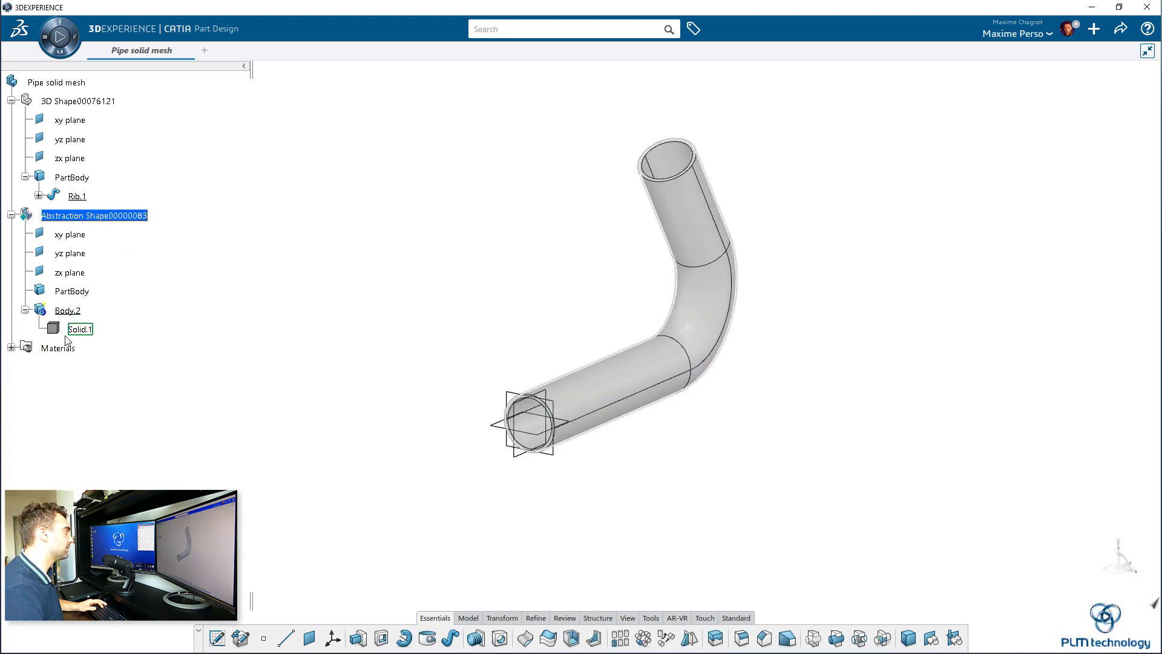
right_click(79, 298)
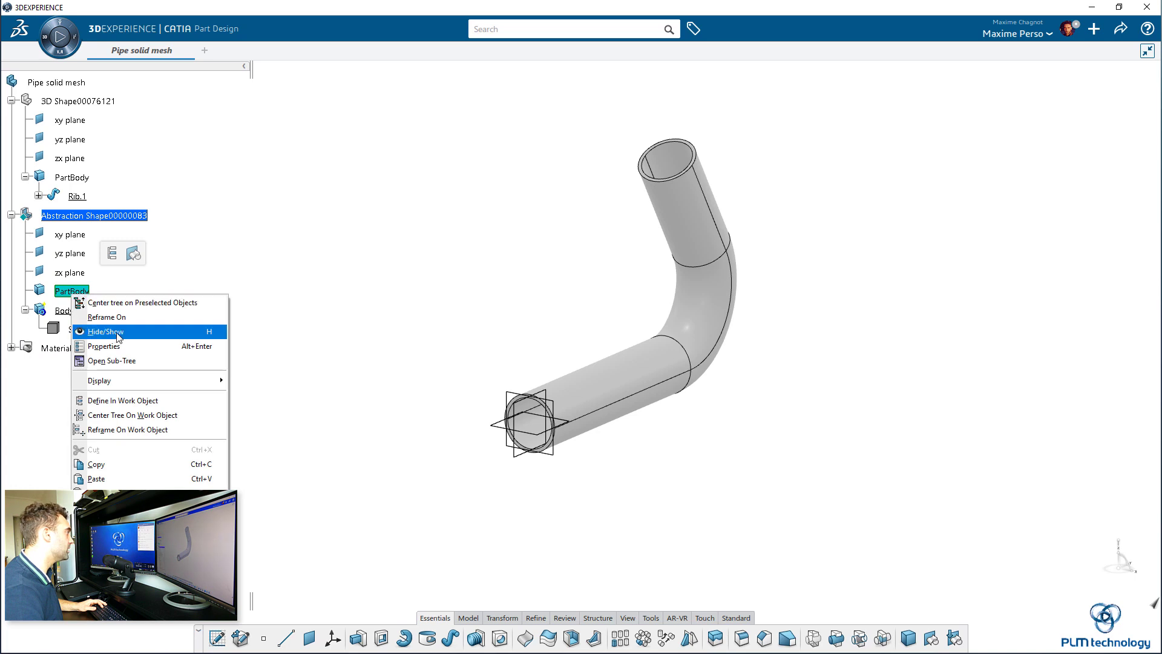
left_click(118, 333)
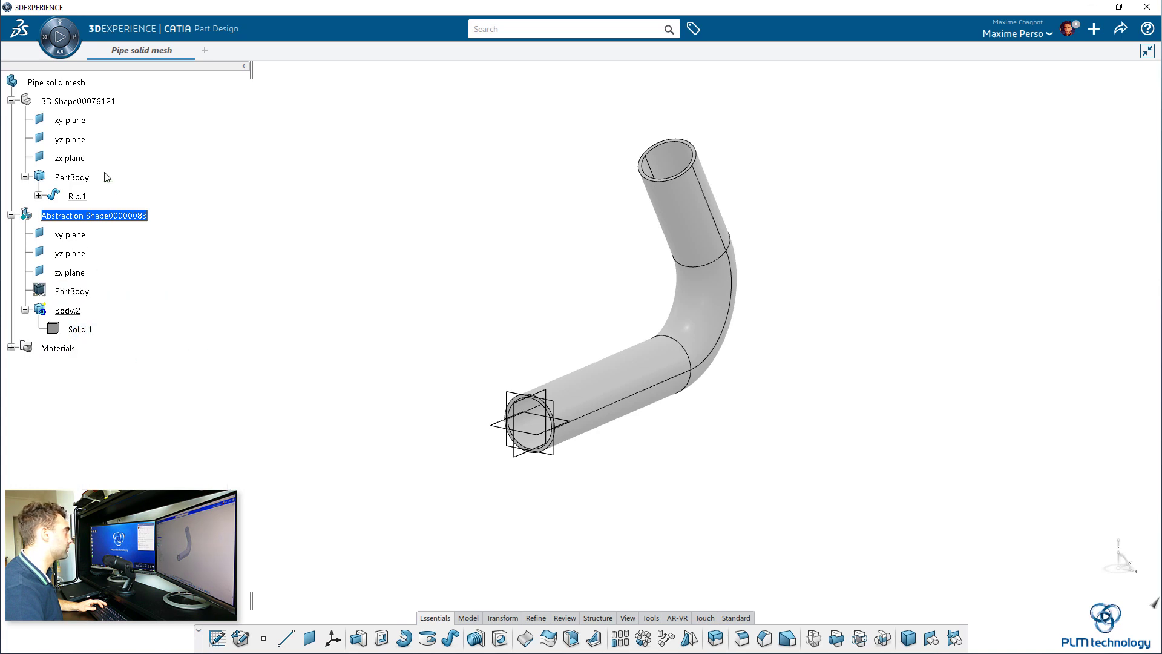
right_click(70, 106)
left_click(137, 145)
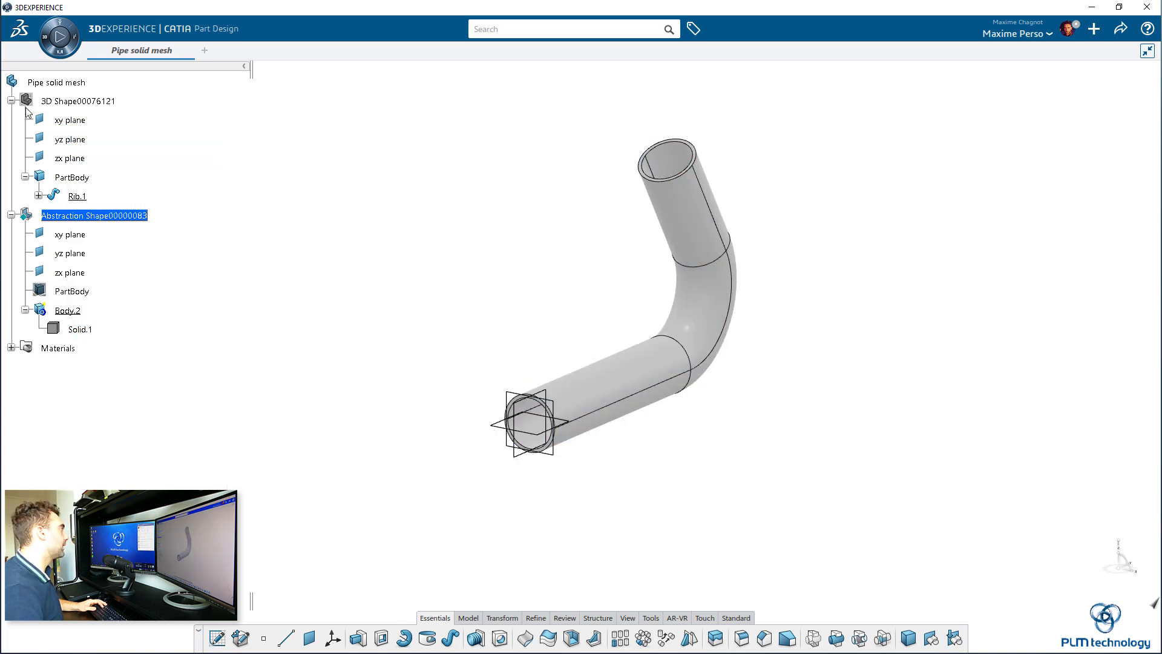
left_click(10, 101)
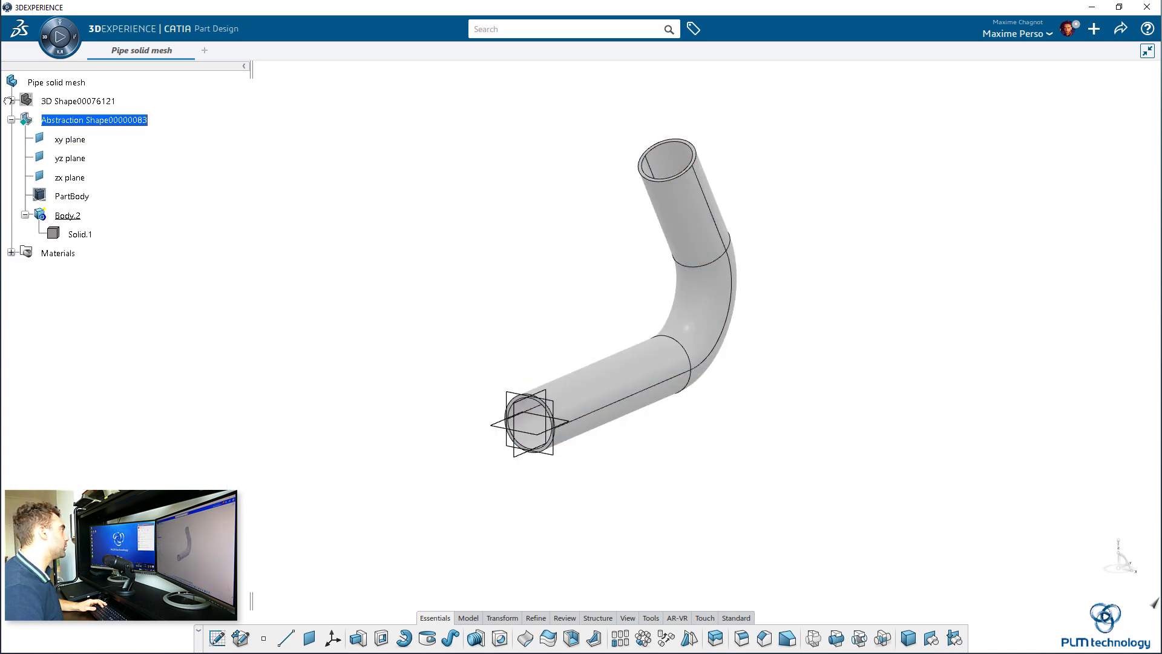
Change Abstraction Shape00000083's title to 'Abstraction solid pipe' in its Properties.
right_click(92, 120)
left_click(128, 169)
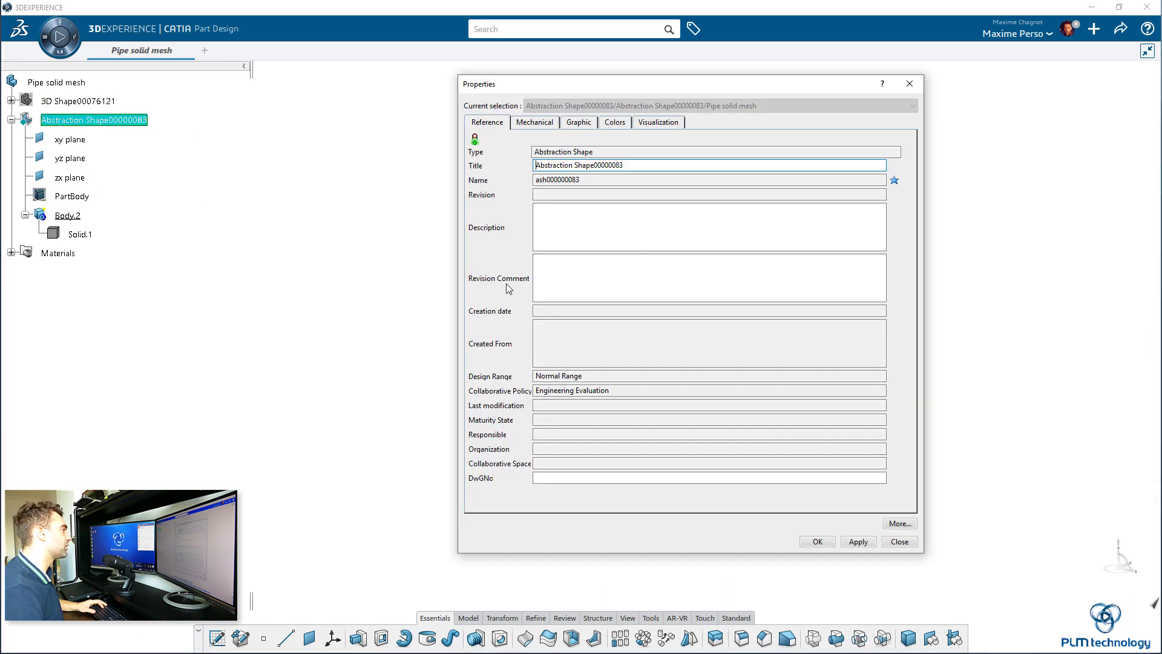
left_click(649, 165)
type("solid pi")
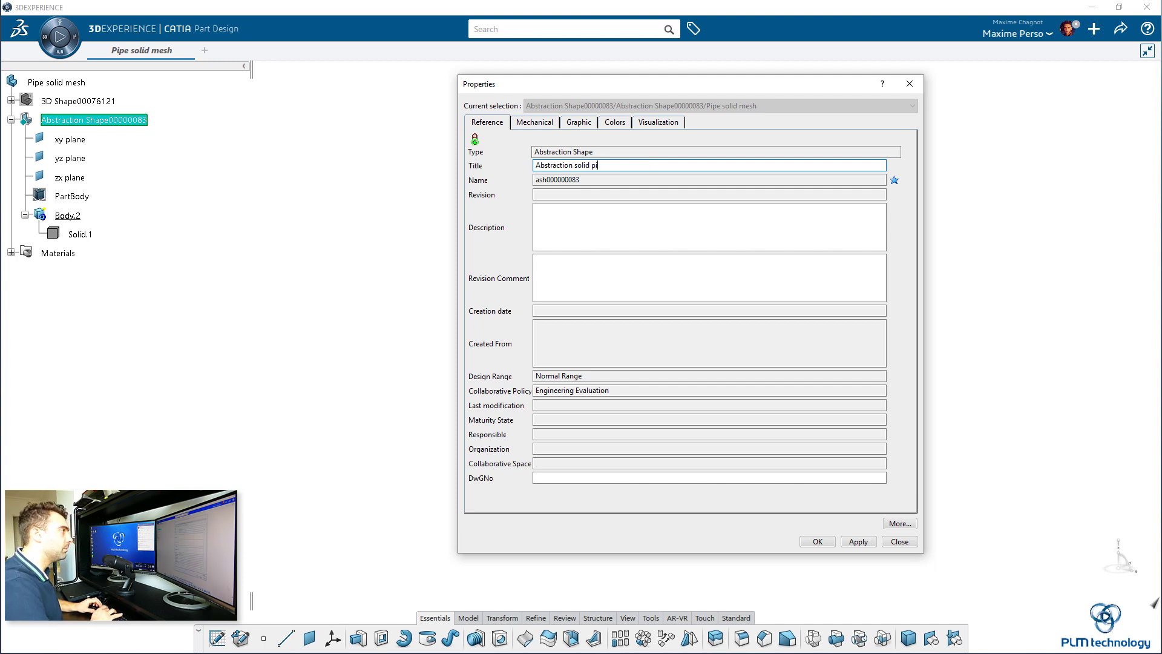
type("pe")
key("Return")
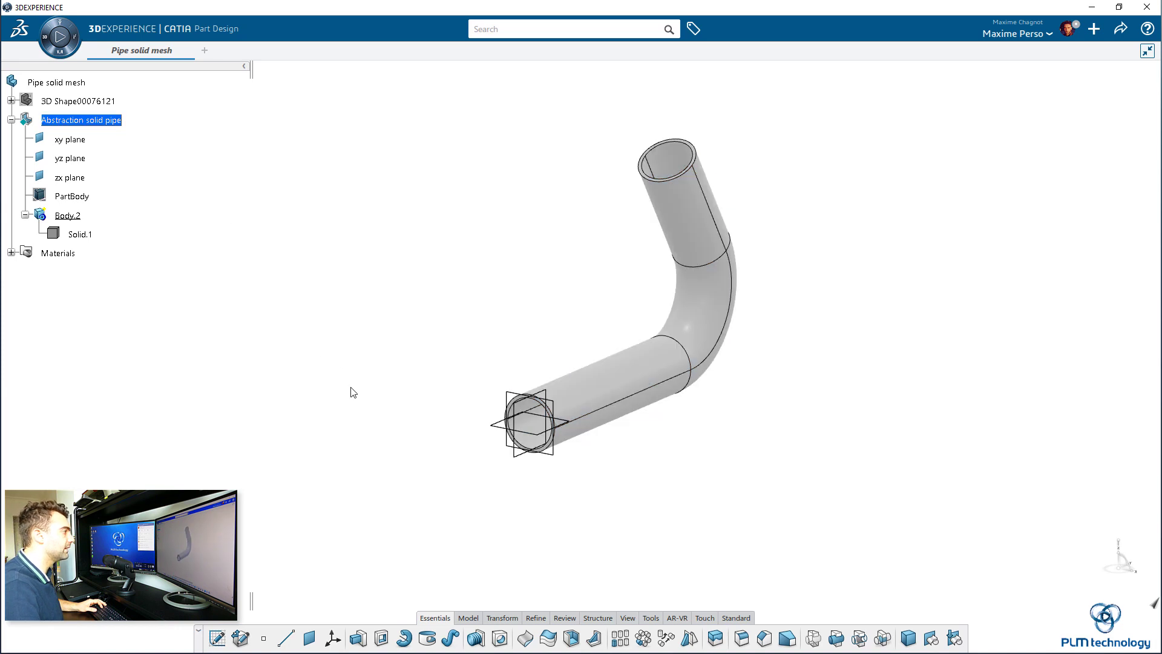
Insert Geometrical Set.1 under Abstraction solid pipe and rename its feature to 'Partitioning'.
left_click(94, 118)
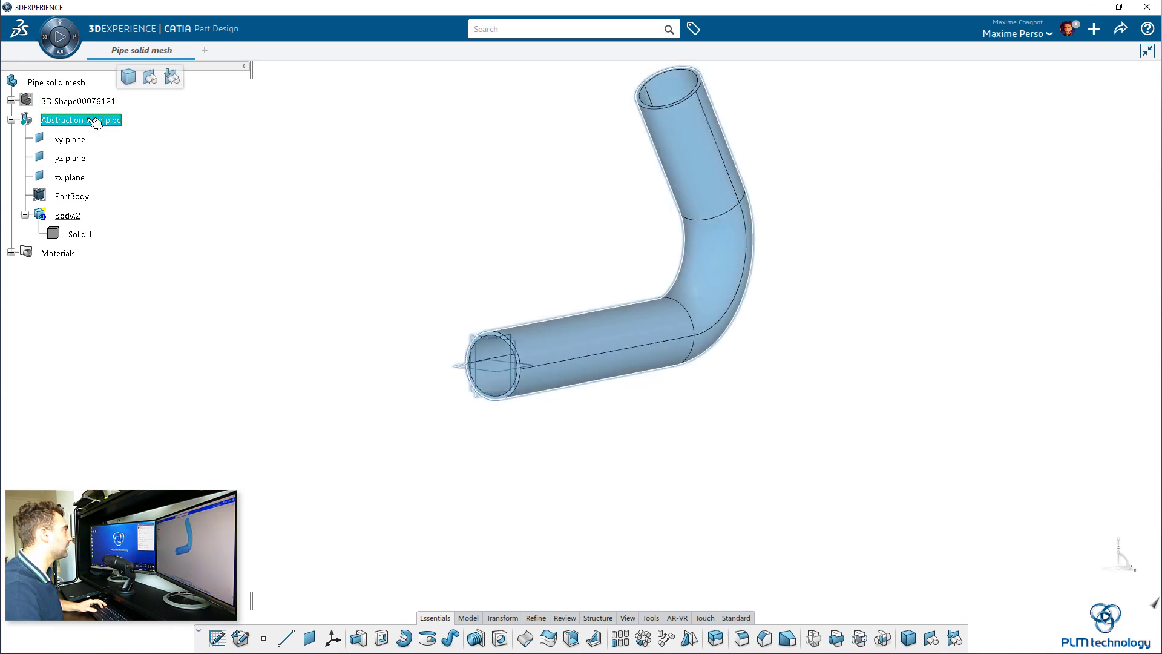
left_click(147, 78)
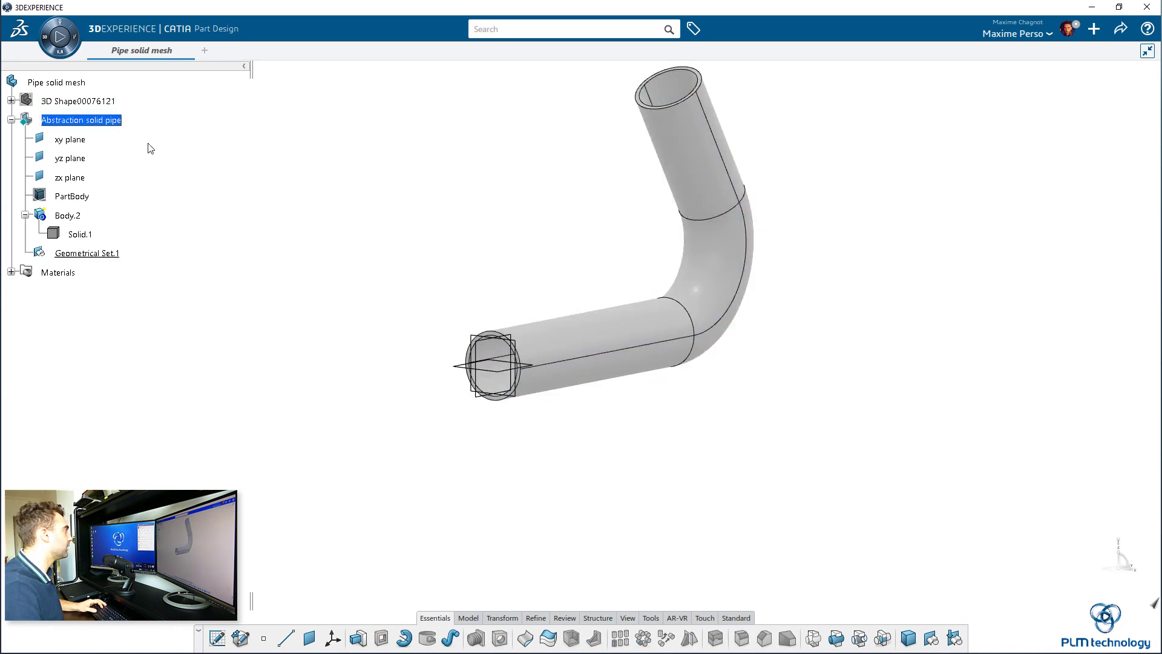
left_click(87, 254)
right_click(87, 253)
left_click(125, 307)
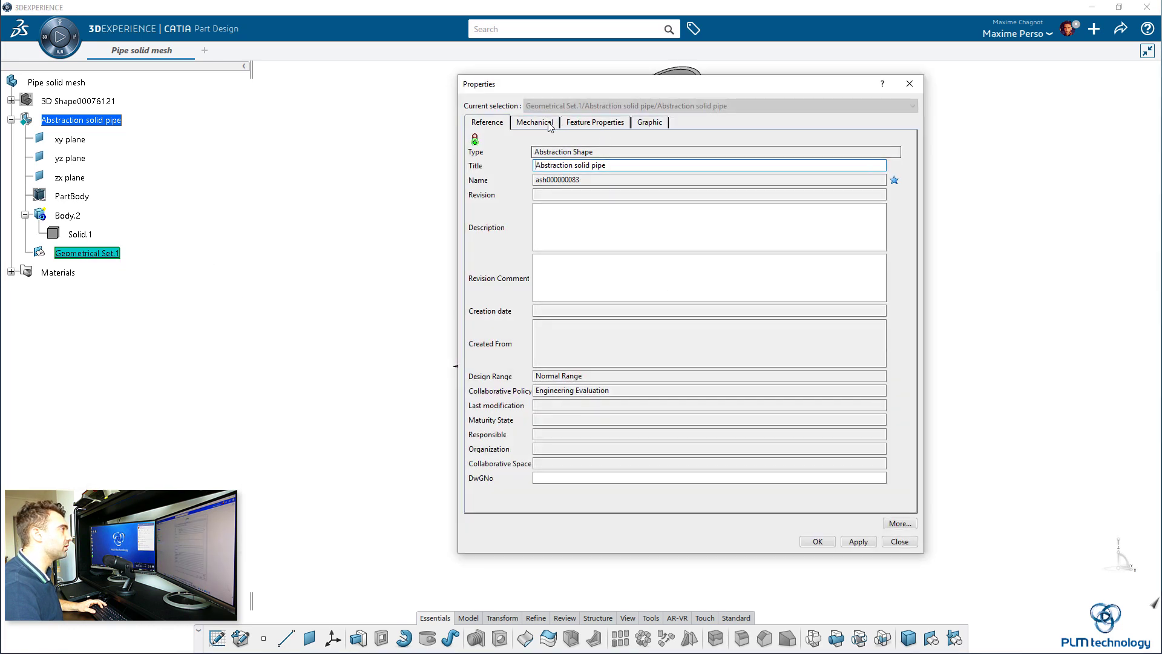
left_click(549, 124)
left_click(589, 124)
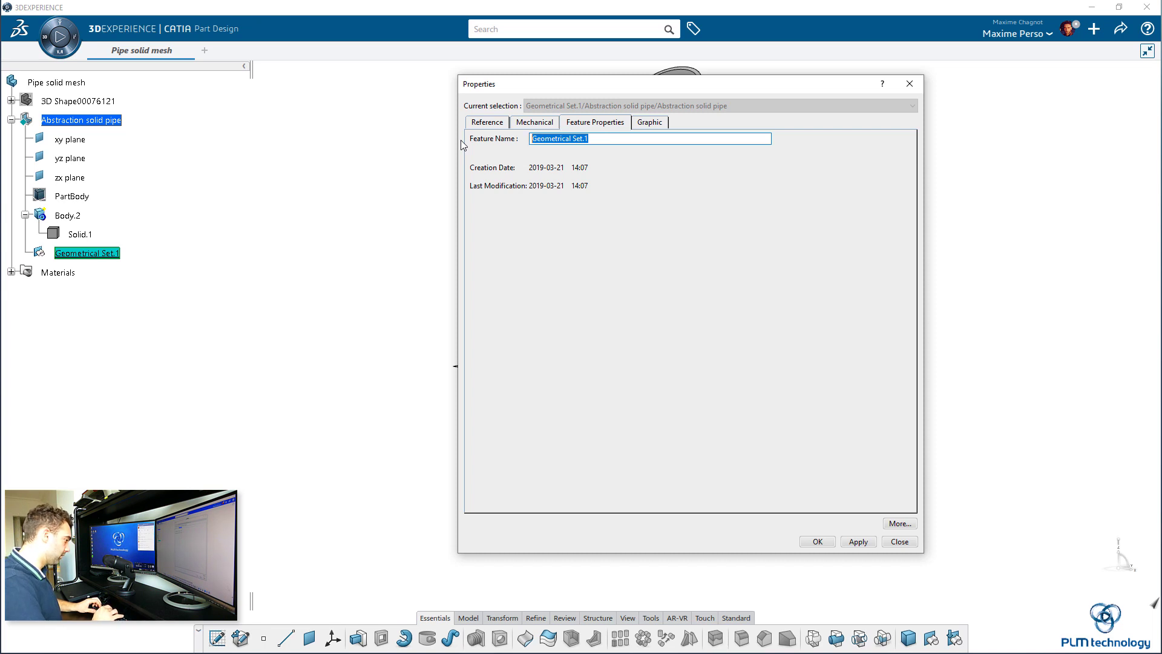
type("Partition")
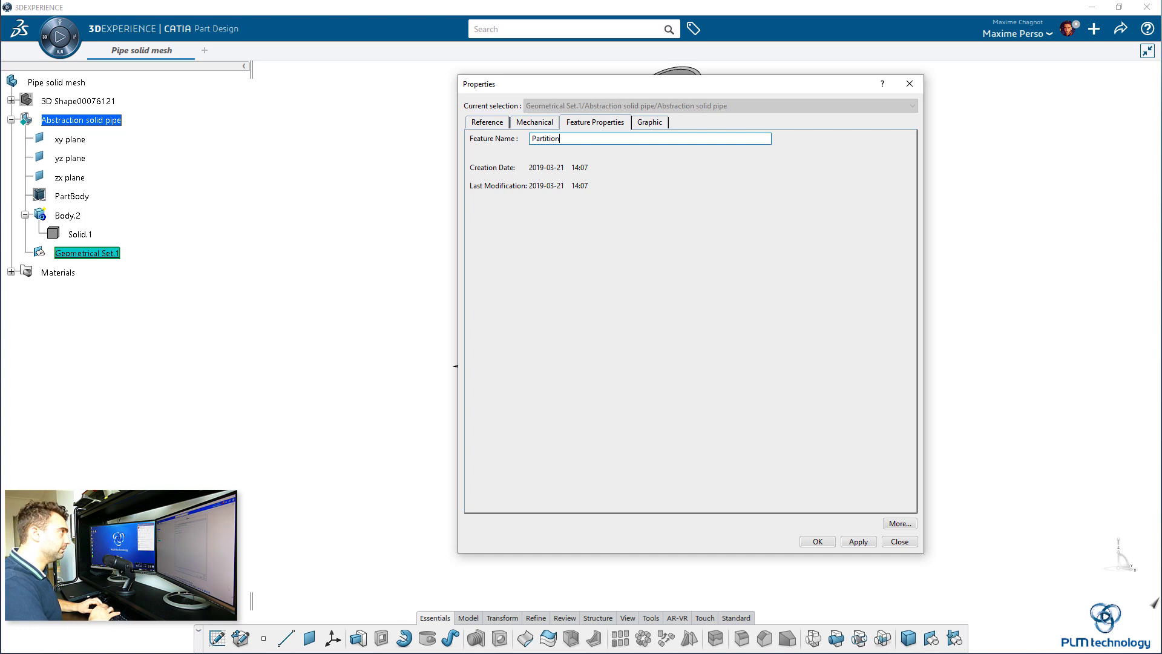
type("ing")
key("Return")
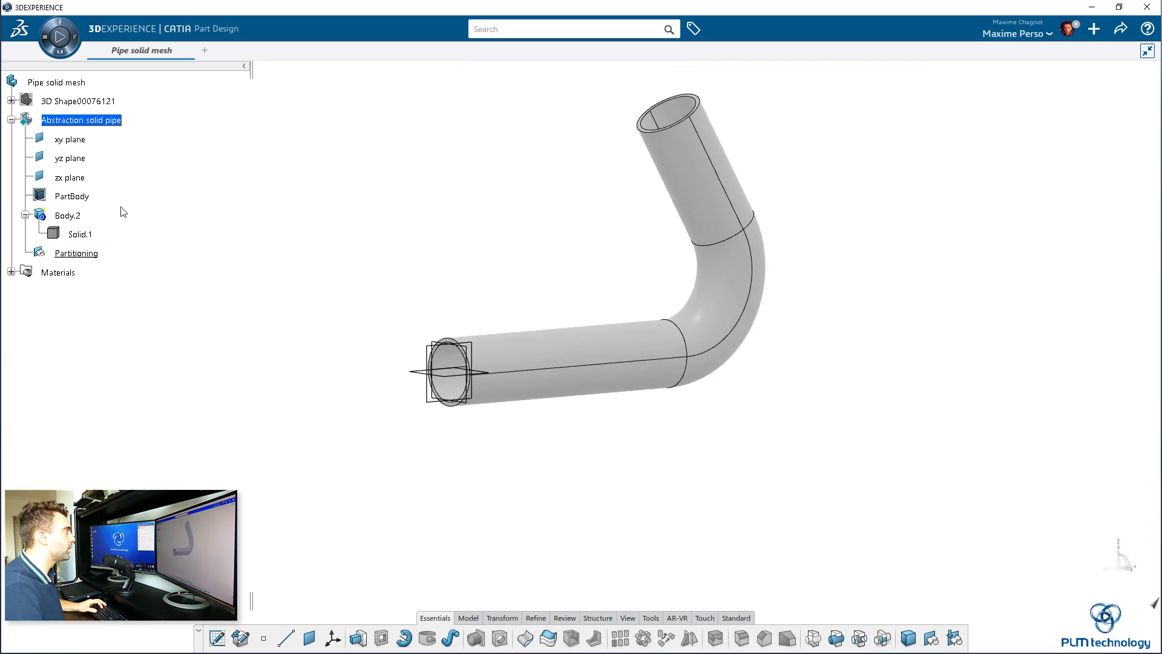
Expand the original shape's Rib.1 sketches and copy the path sketch Sketch.1.
left_click(12, 100)
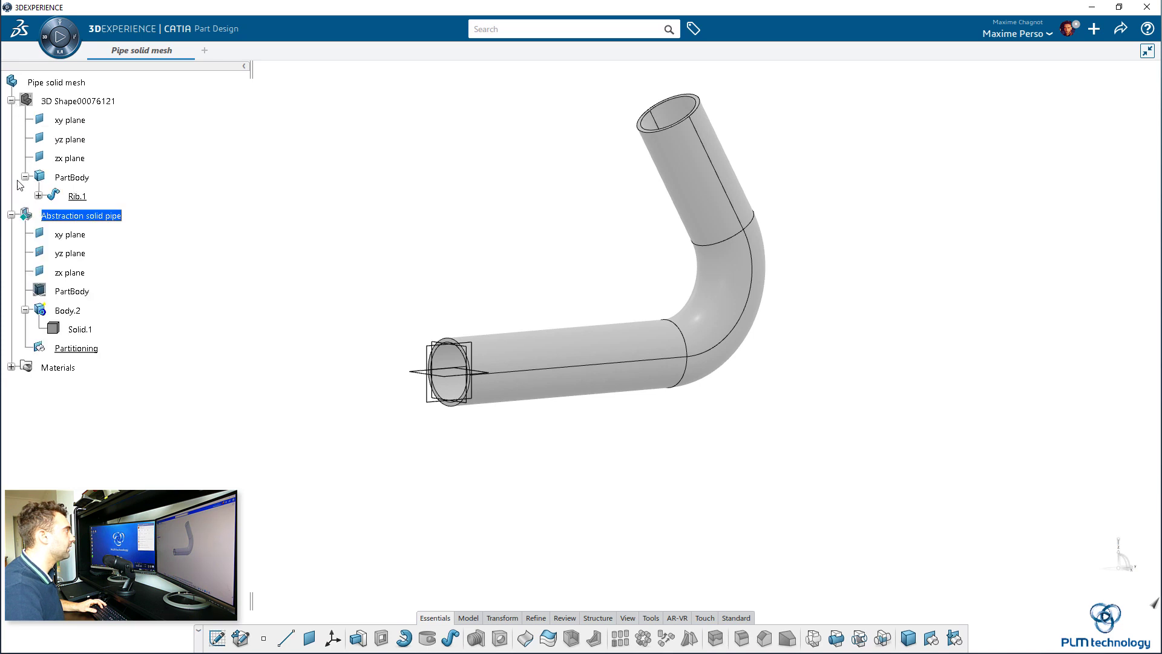
left_click(38, 196)
right_click(100, 238)
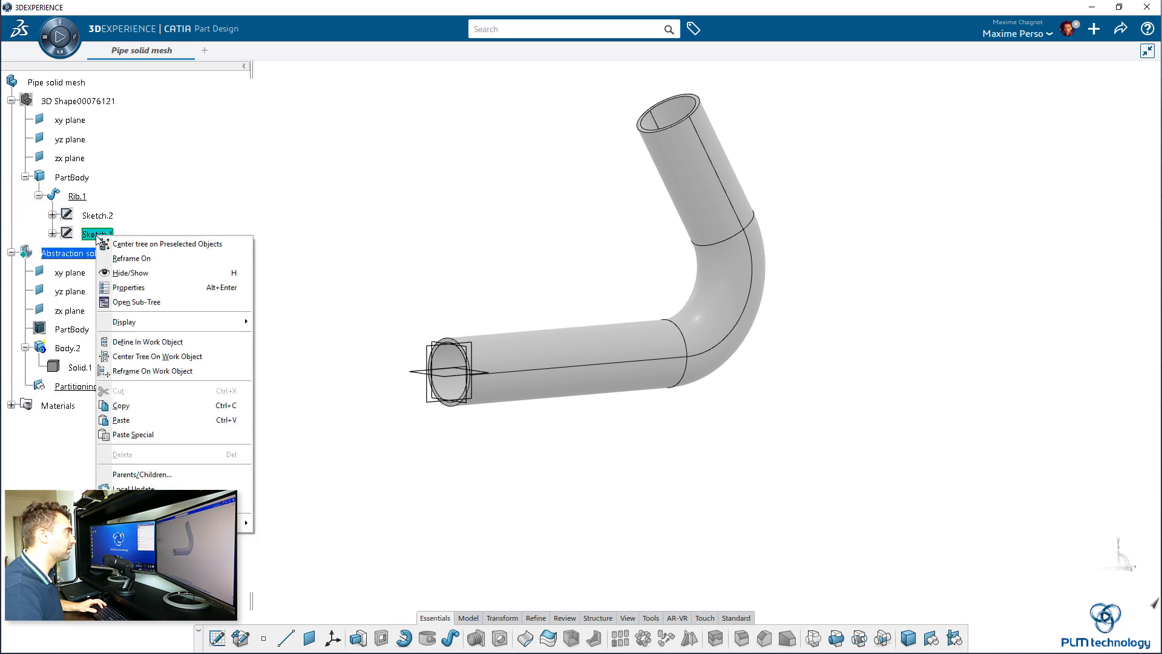
left_click(132, 257)
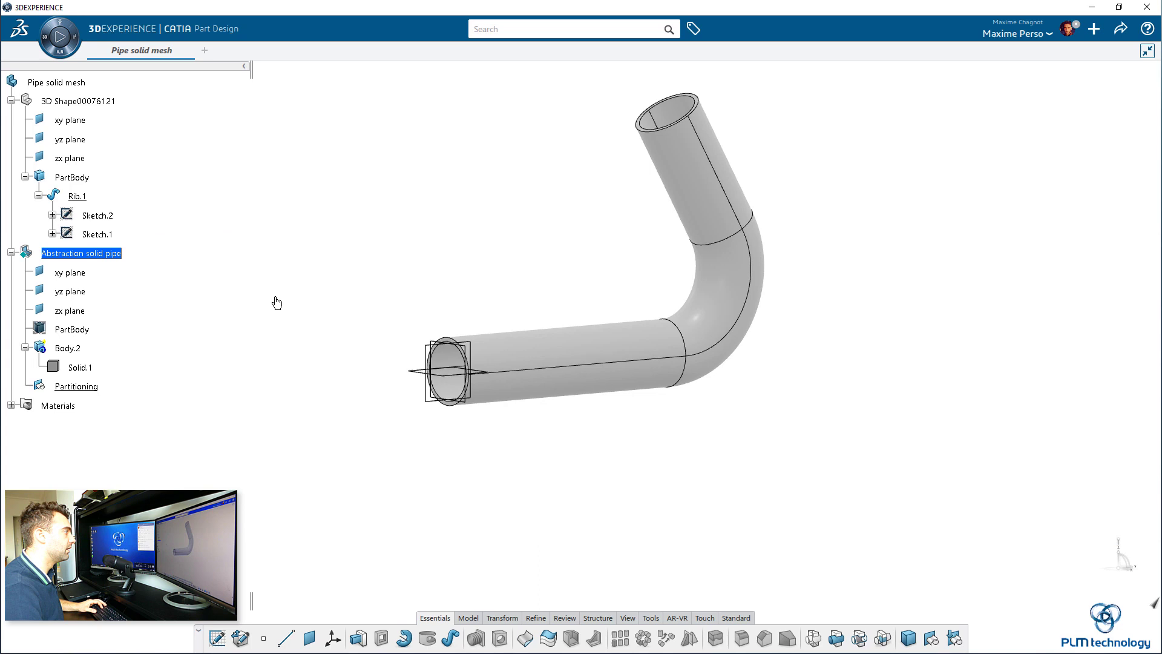
right_click(100, 218)
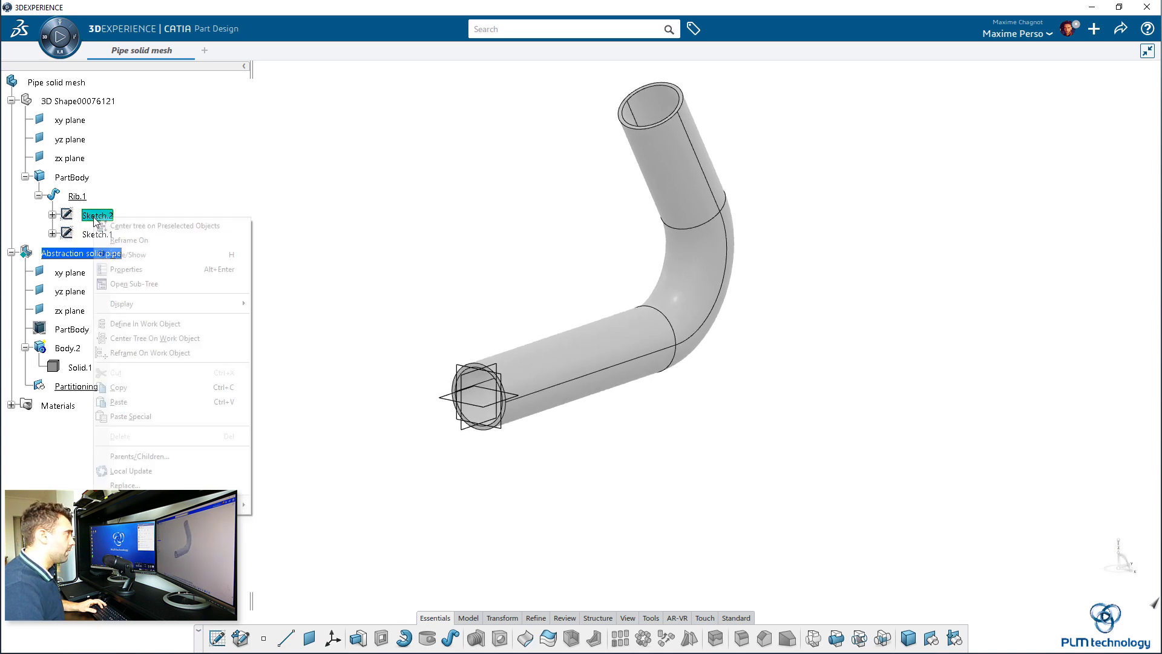
left_click(125, 252)
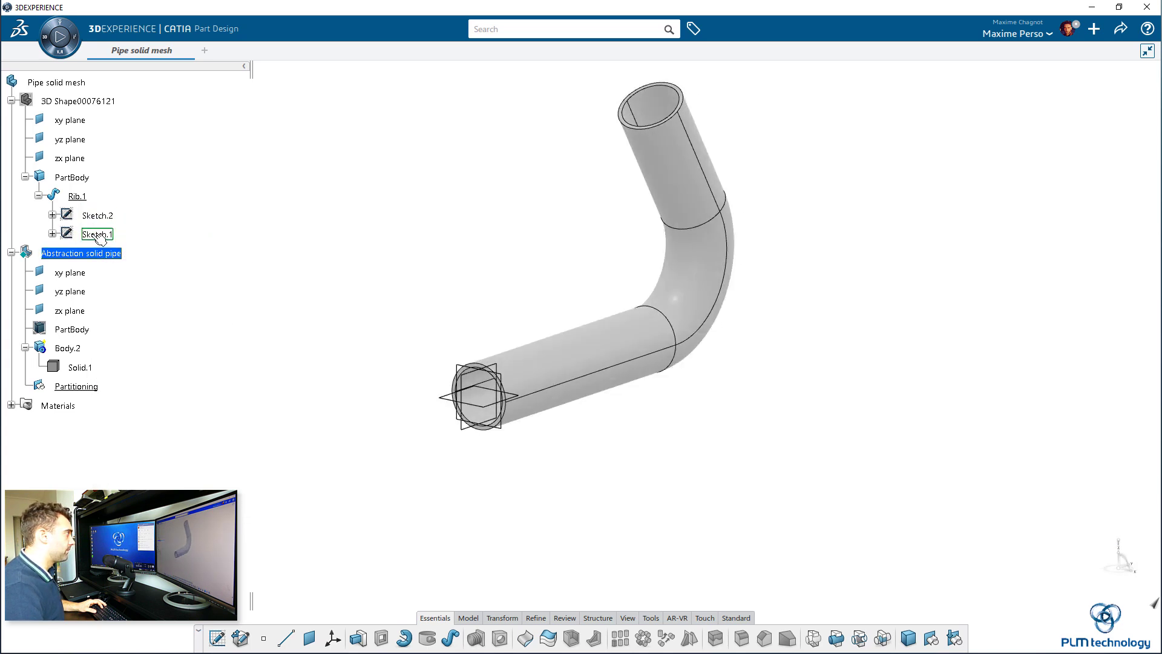
left_click(77, 104)
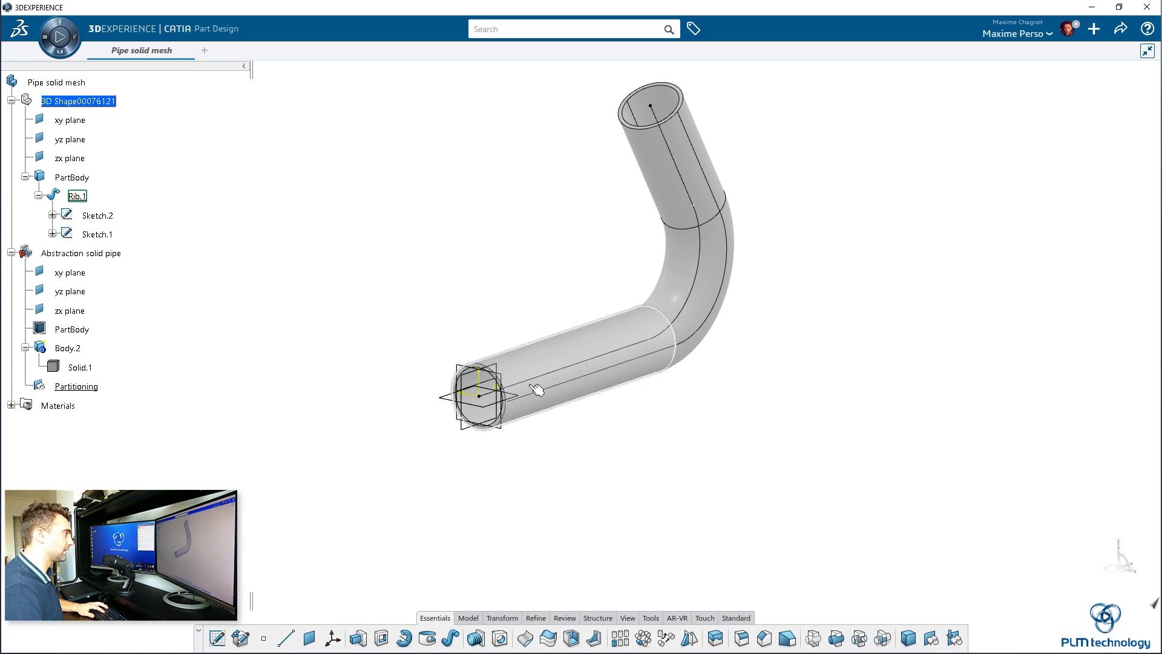
right_click(112, 239)
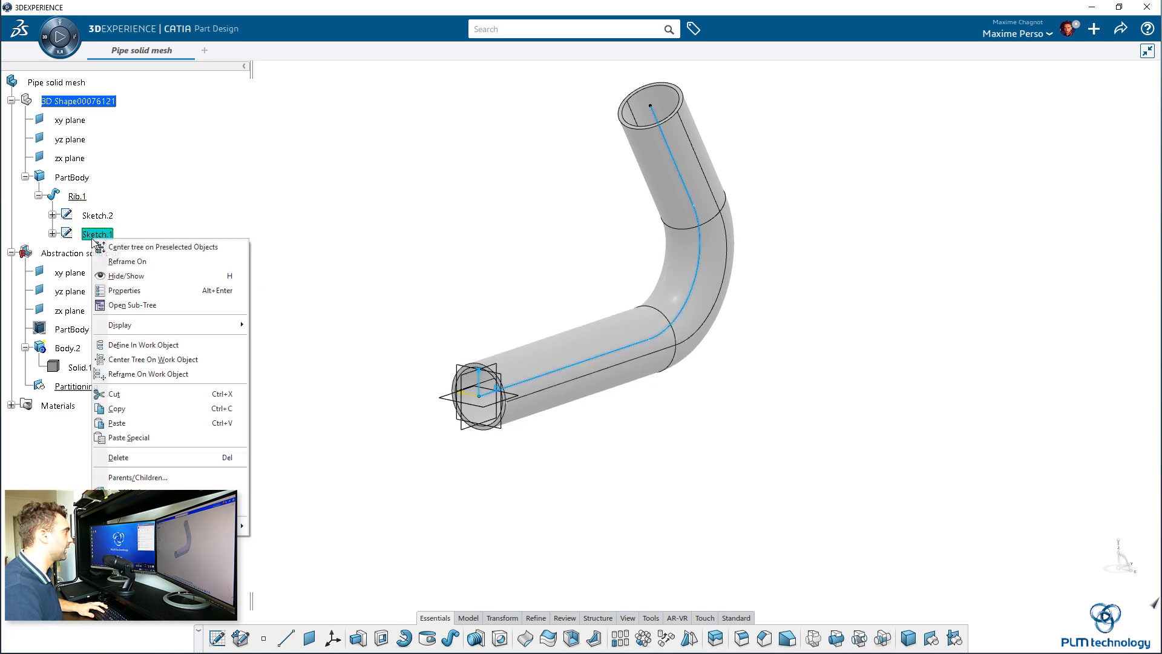
left_click(150, 410)
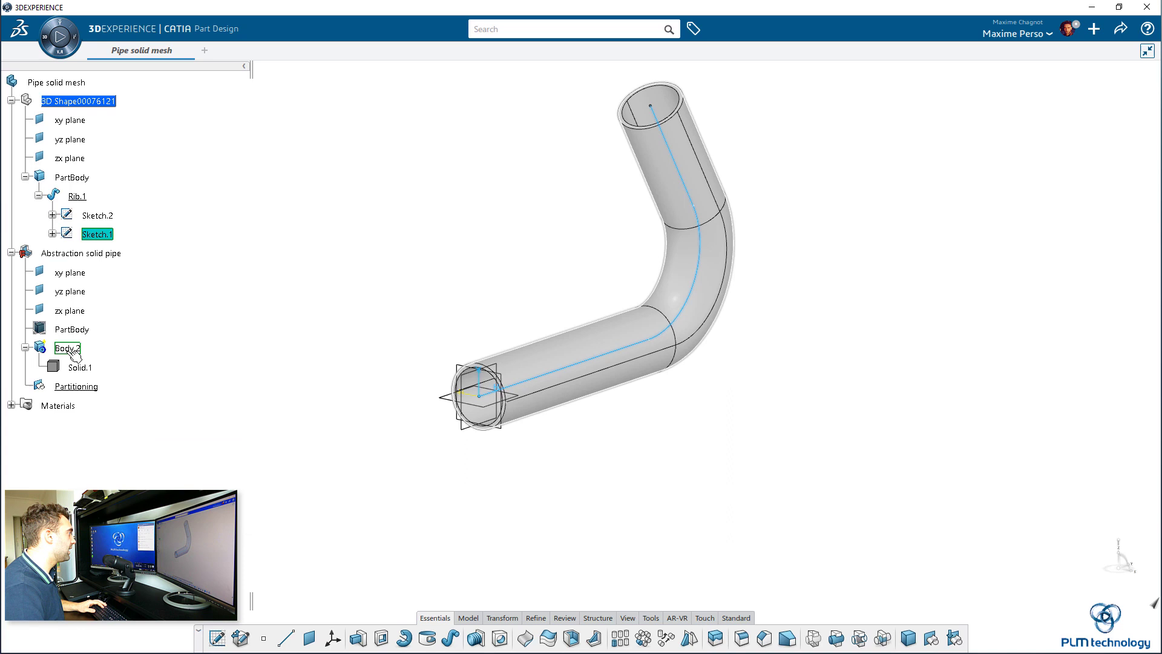
Paste Sketch.1 into Partitioning As Result With Link and expand Partitioning.
left_click(68, 350)
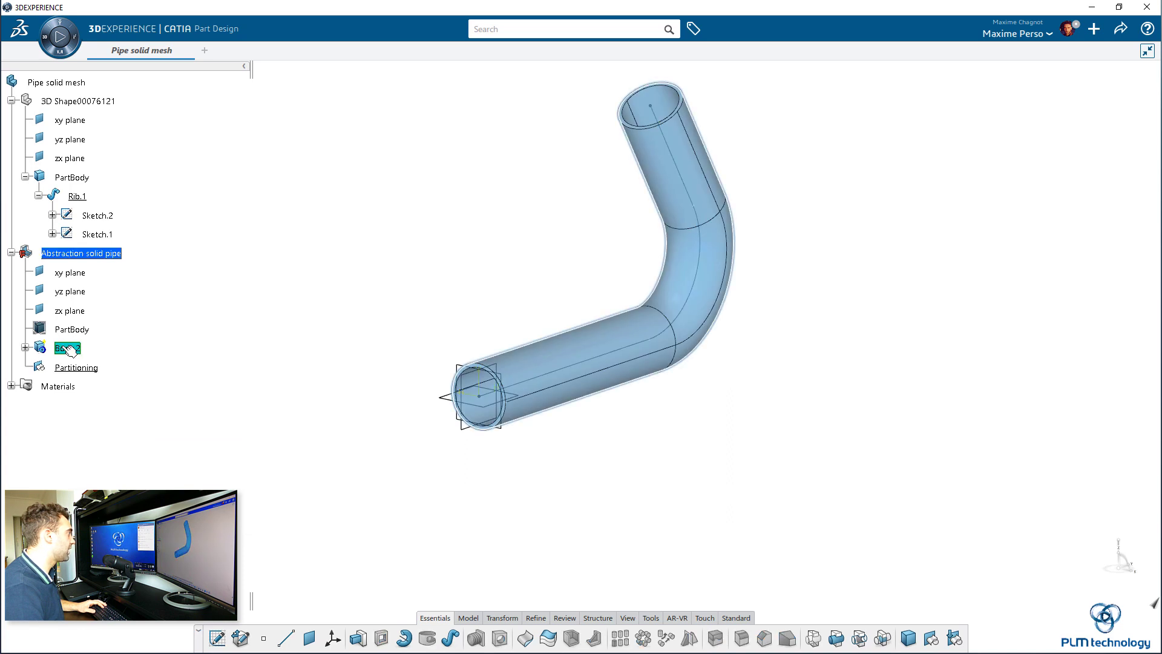
right_click(64, 349)
left_click(60, 372)
right_click(69, 371)
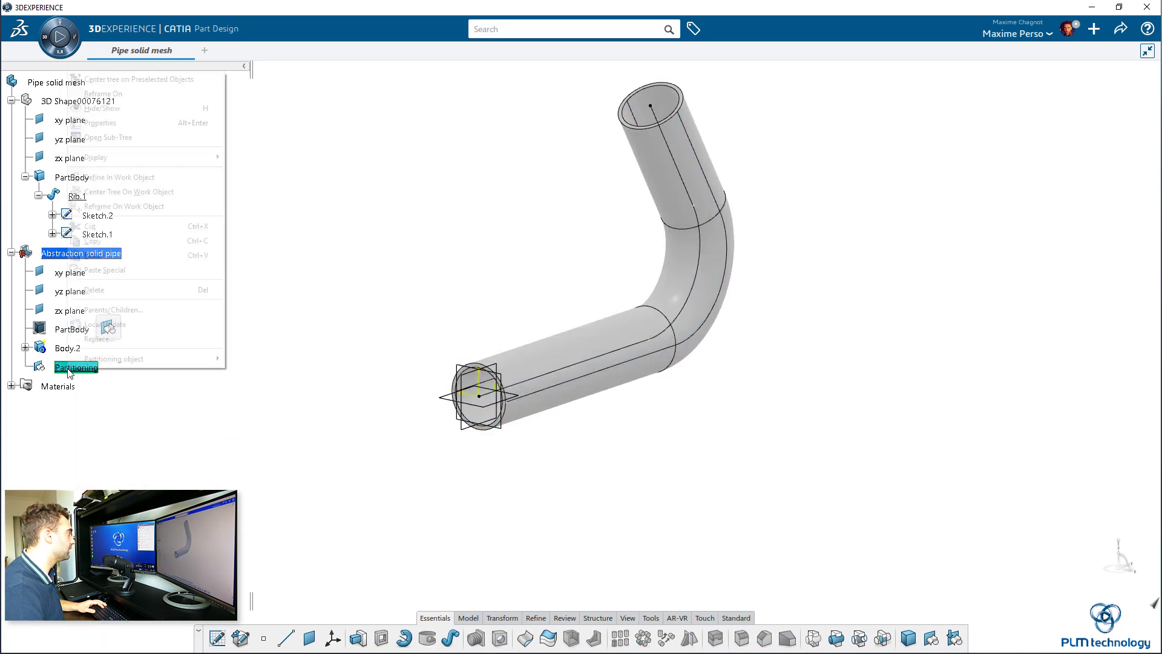
left_click(126, 268)
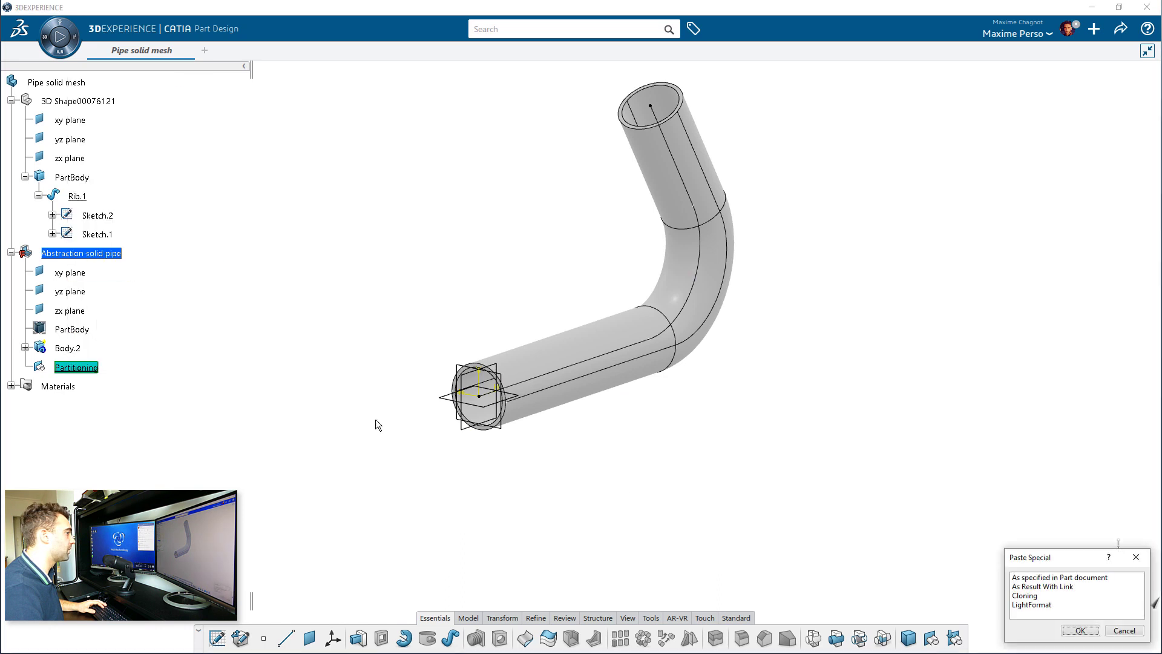
left_click(1044, 586)
left_click(1080, 631)
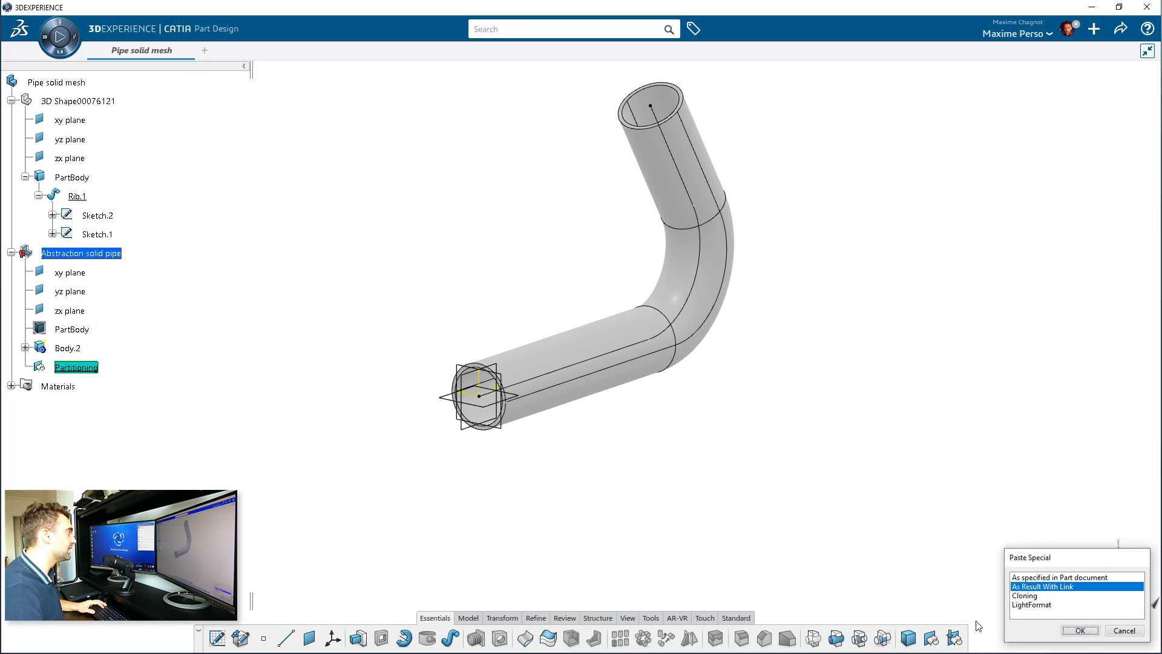
left_click(24, 366)
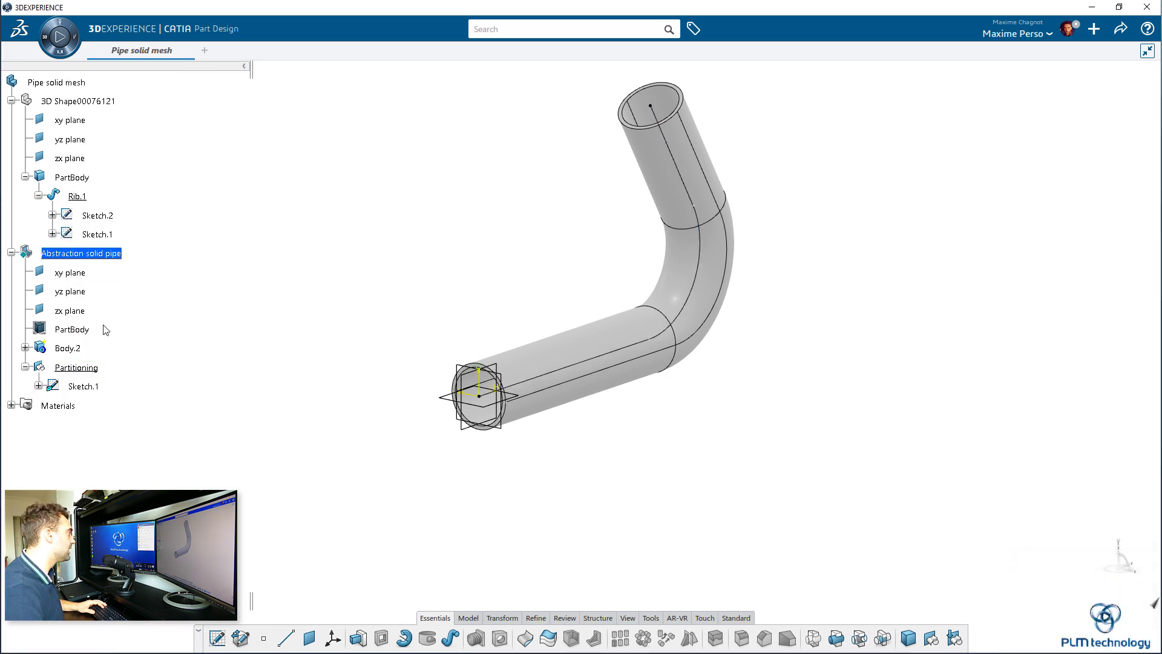
left_click(25, 348)
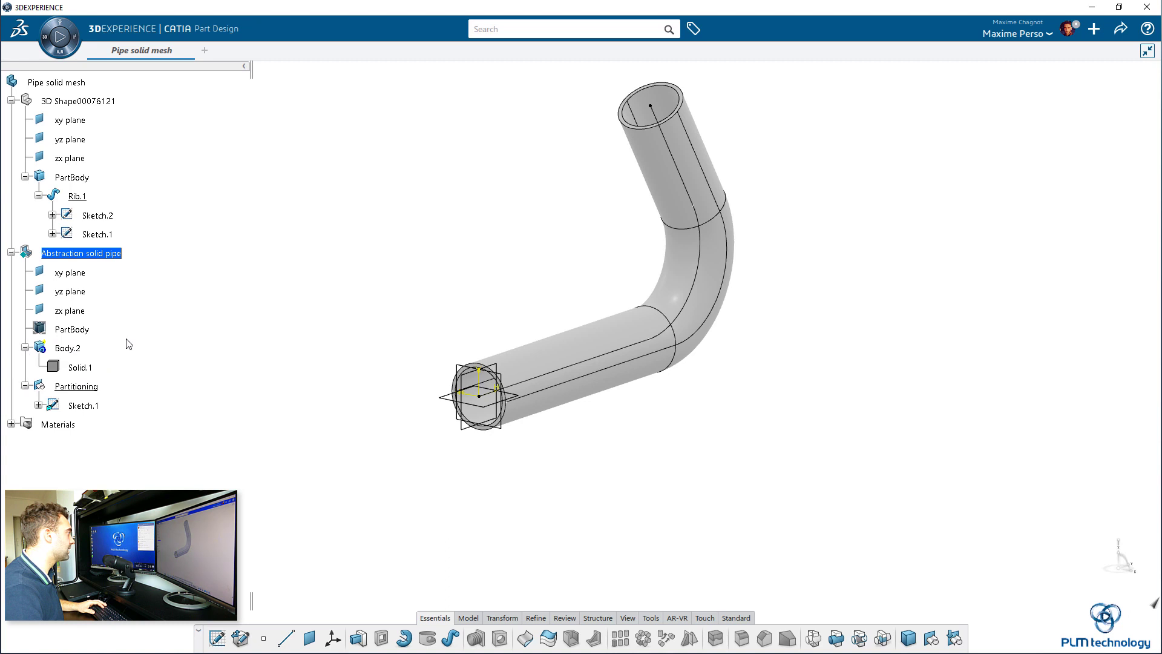
right_click(71, 102)
left_click(81, 136)
double_click(78, 253)
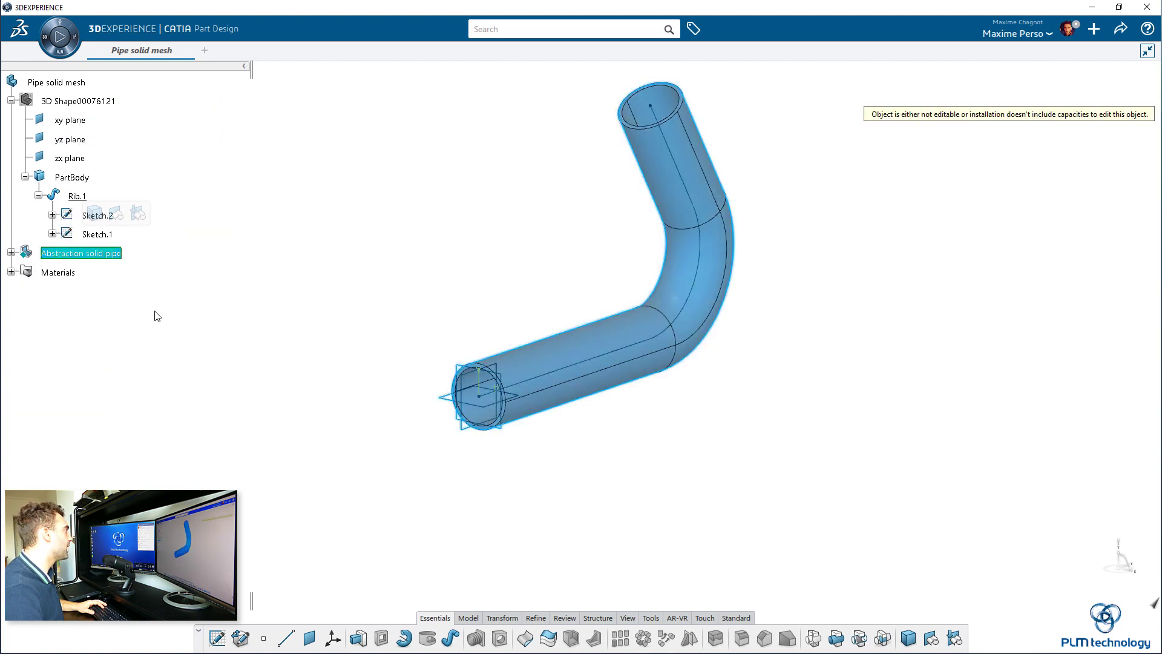
left_click(10, 252)
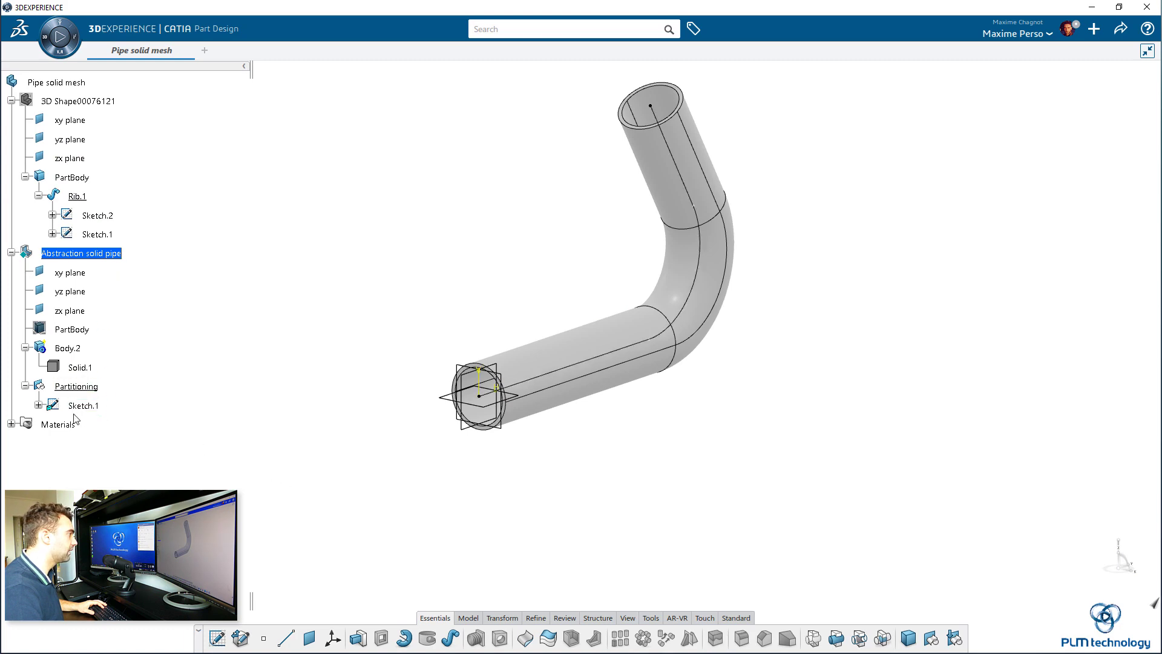
In Generative Shape Design, extrude Sketch.1 as a 43mm surface with Mirrored Extent.
left_click(59, 51)
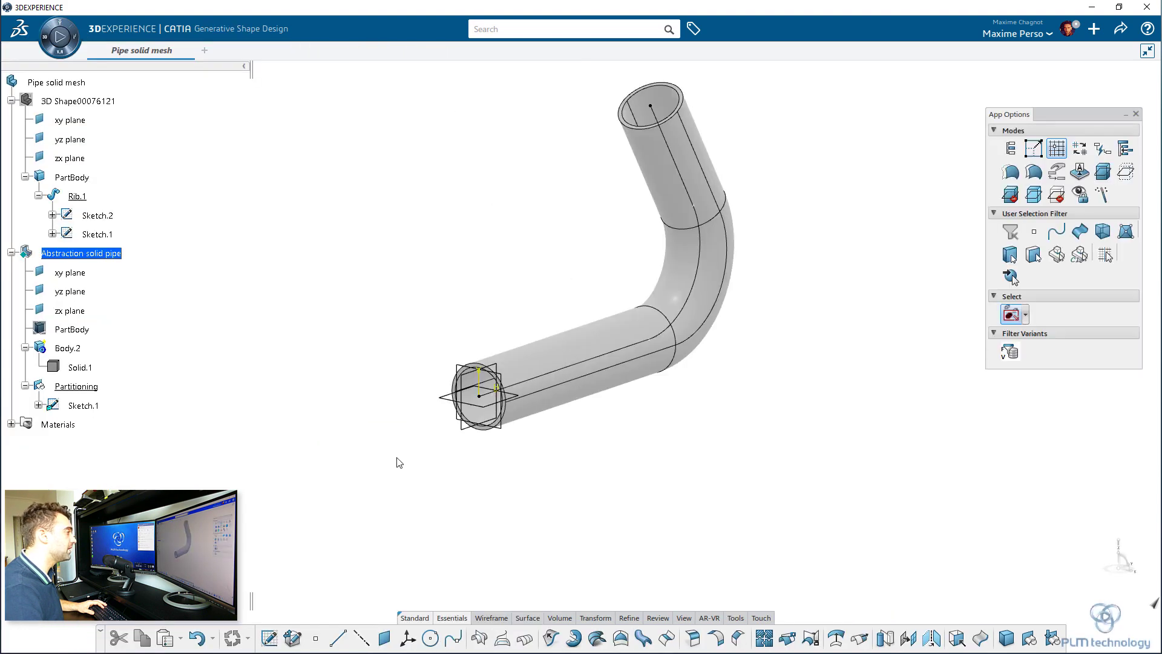
scroll(588, 454, "up", 3)
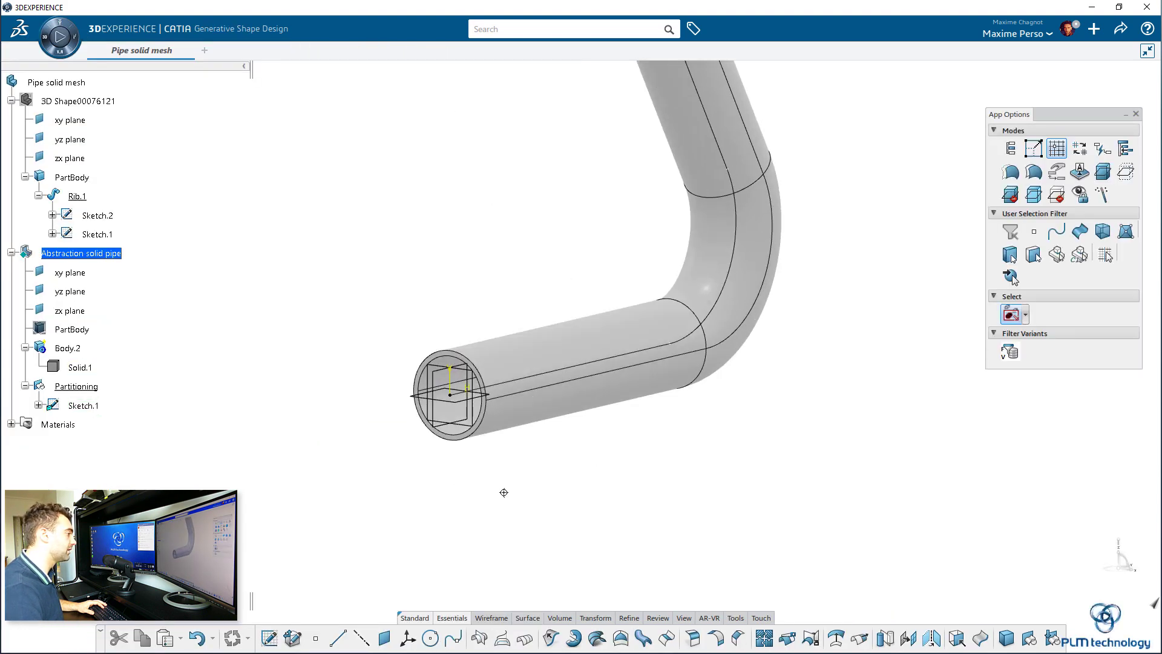
scroll(503, 490, "down", 2)
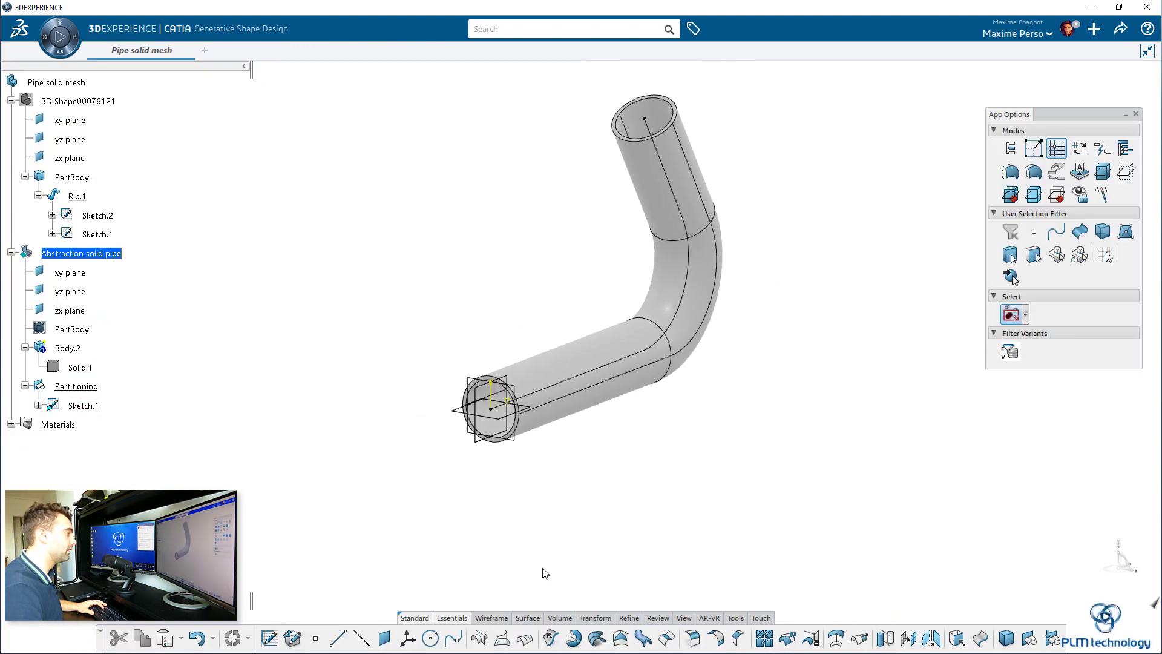
left_click(545, 395)
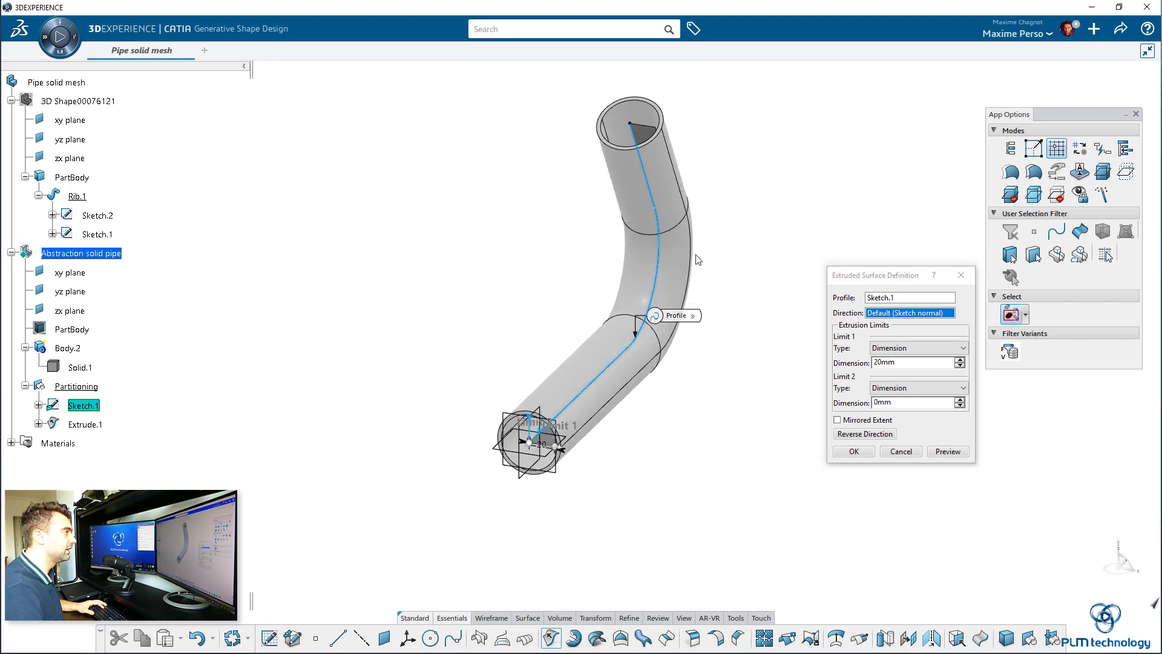
middle_click_drag(586, 500, 824, 427)
left_click(1133, 570)
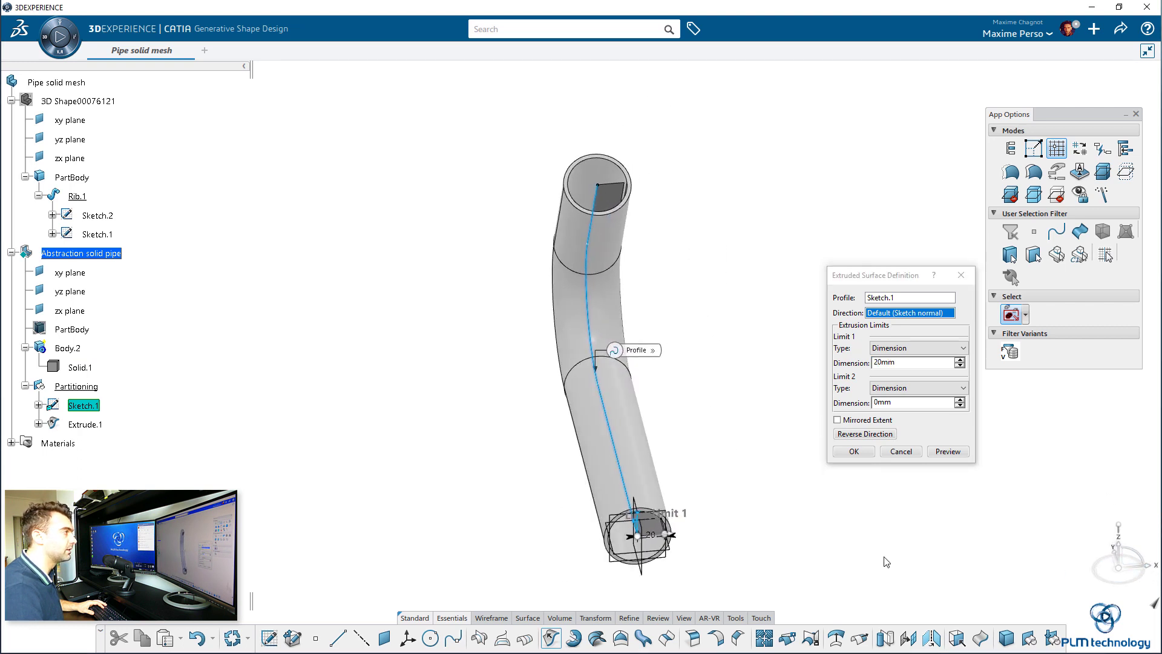
left_click(960, 360)
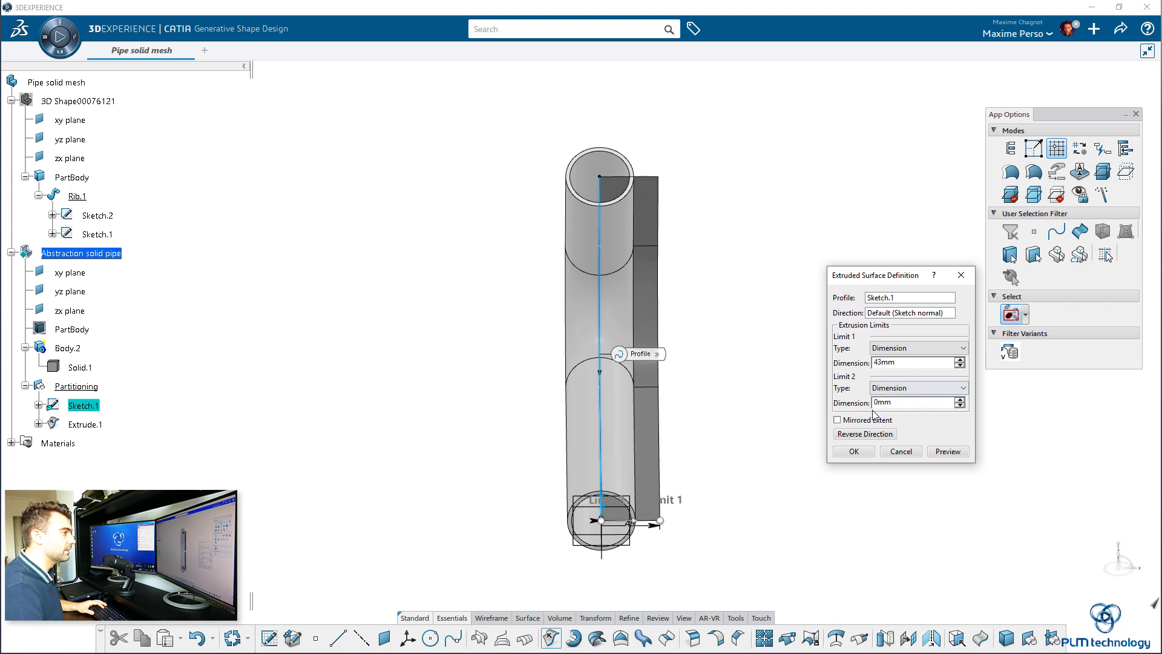
left_click(837, 419)
left_click(853, 451)
Inspect the slicing surface and collapse the original 3D Shape tree.
mouse_move(796, 511)
middle_mouse_down()
mouse_move(475, 350)
mouse_move(645, 333)
middle_mouse_up()
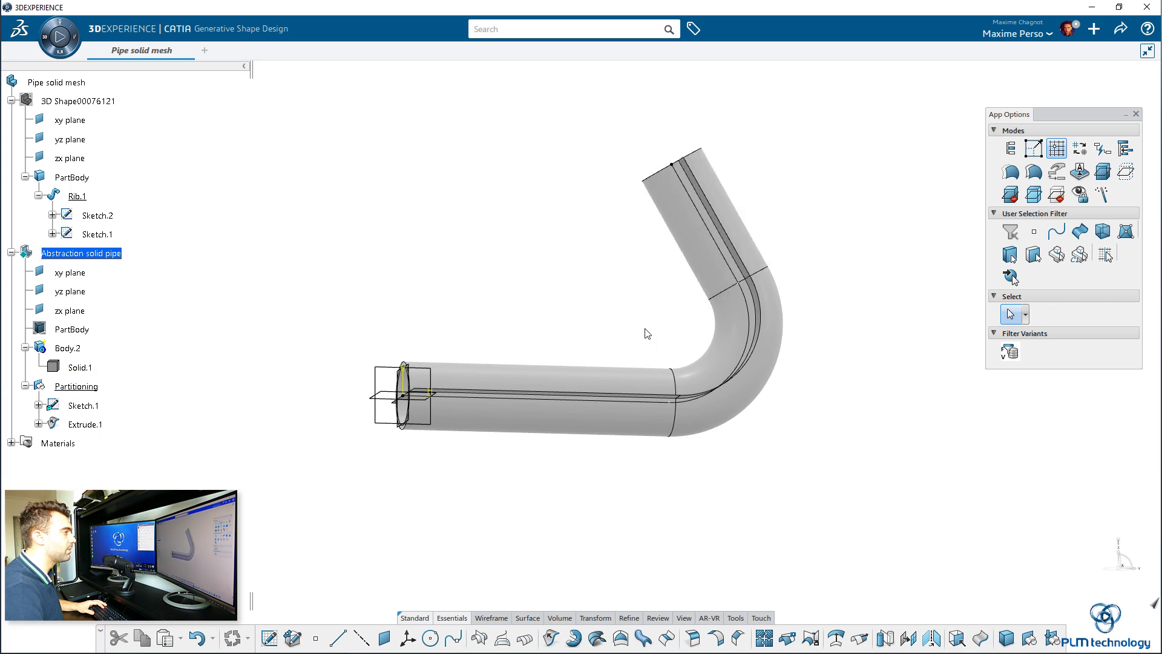
middle_click_drag(595, 397, 786, 333)
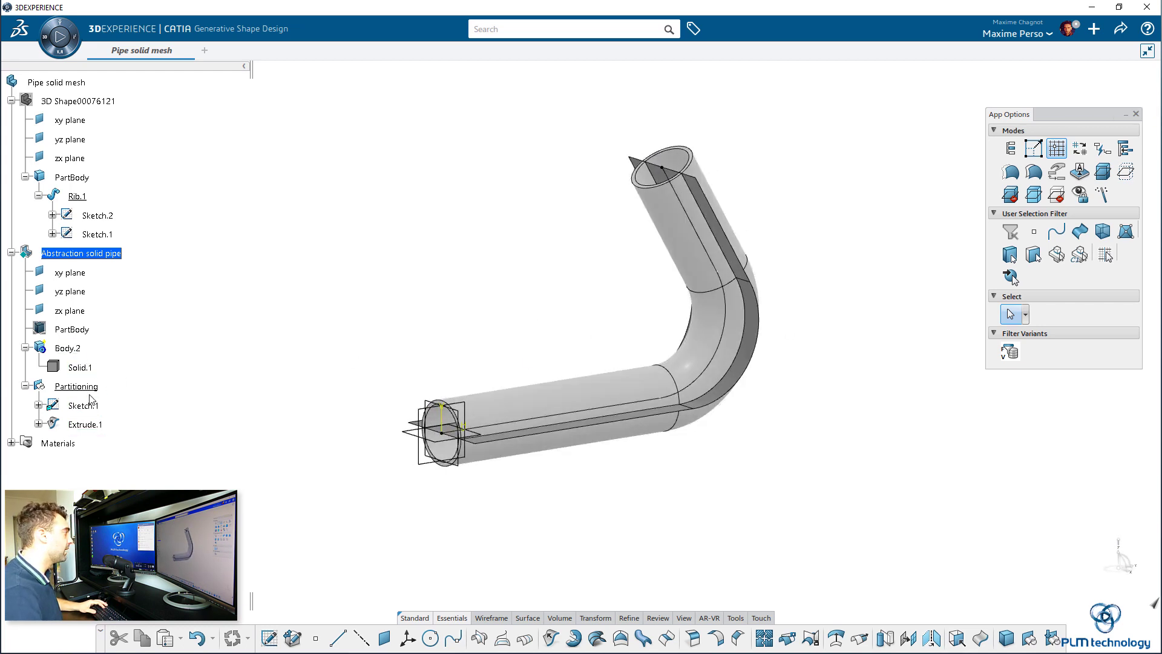
mouse_move(269, 333)
middle_mouse_down()
mouse_move(277, 397)
mouse_move(263, 358)
middle_mouse_up()
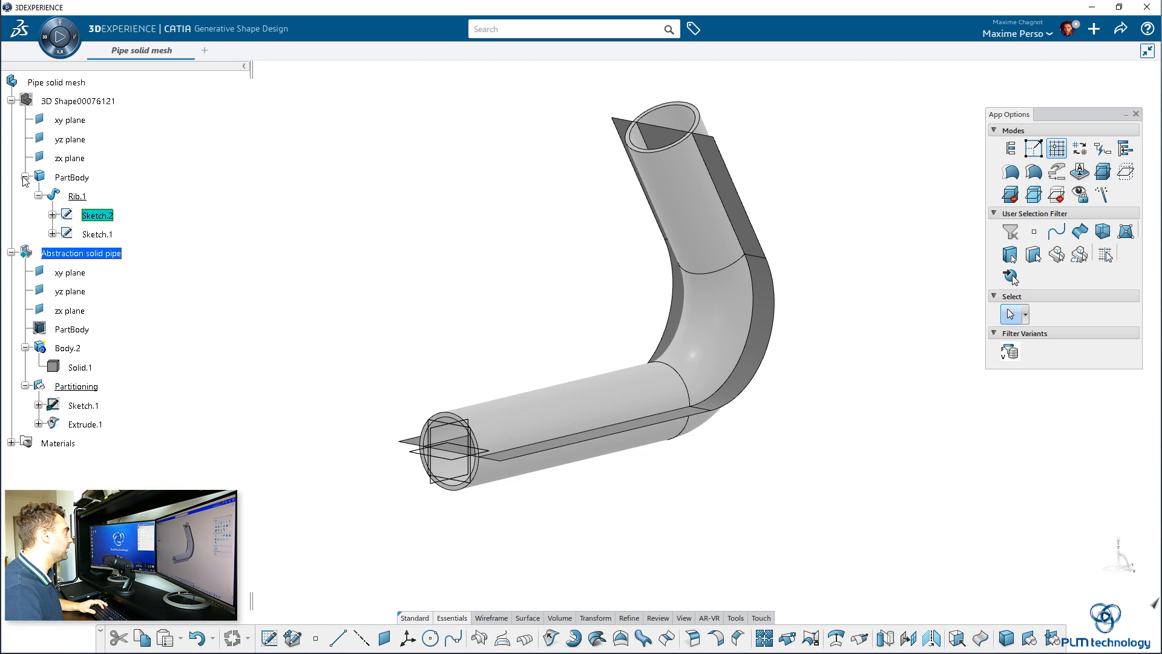
left_click(24, 178)
left_click(11, 103)
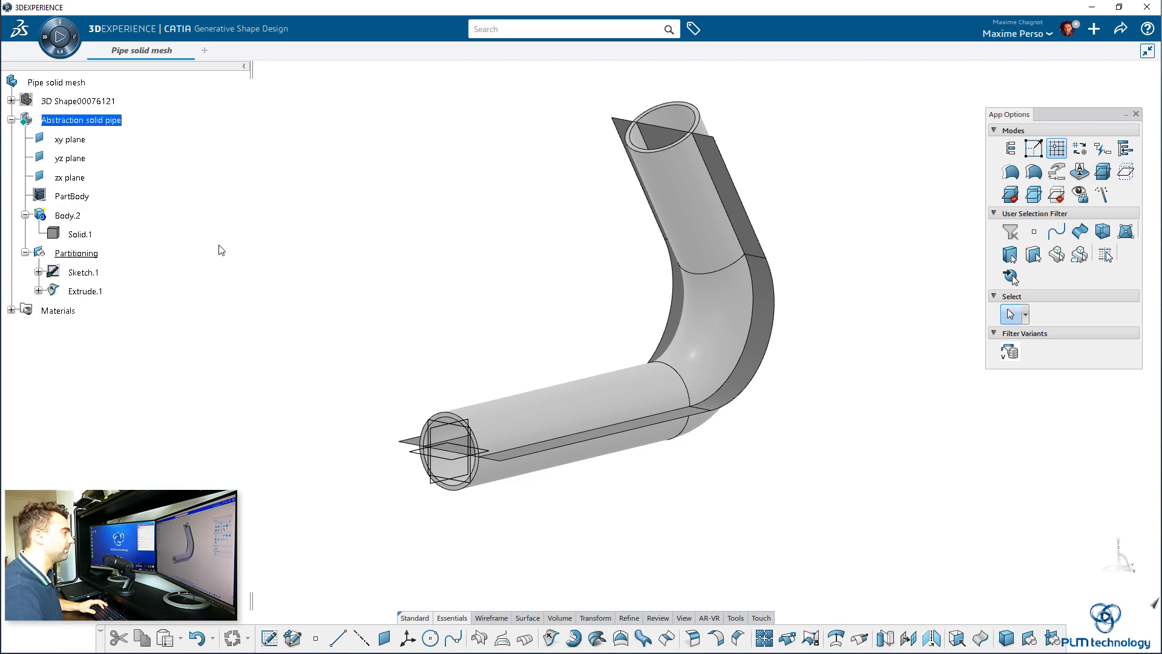
Insert a finite element model under Pipe solid mesh, title it 'Mesh Solid Pipe', and expand it.
double_click(58, 82)
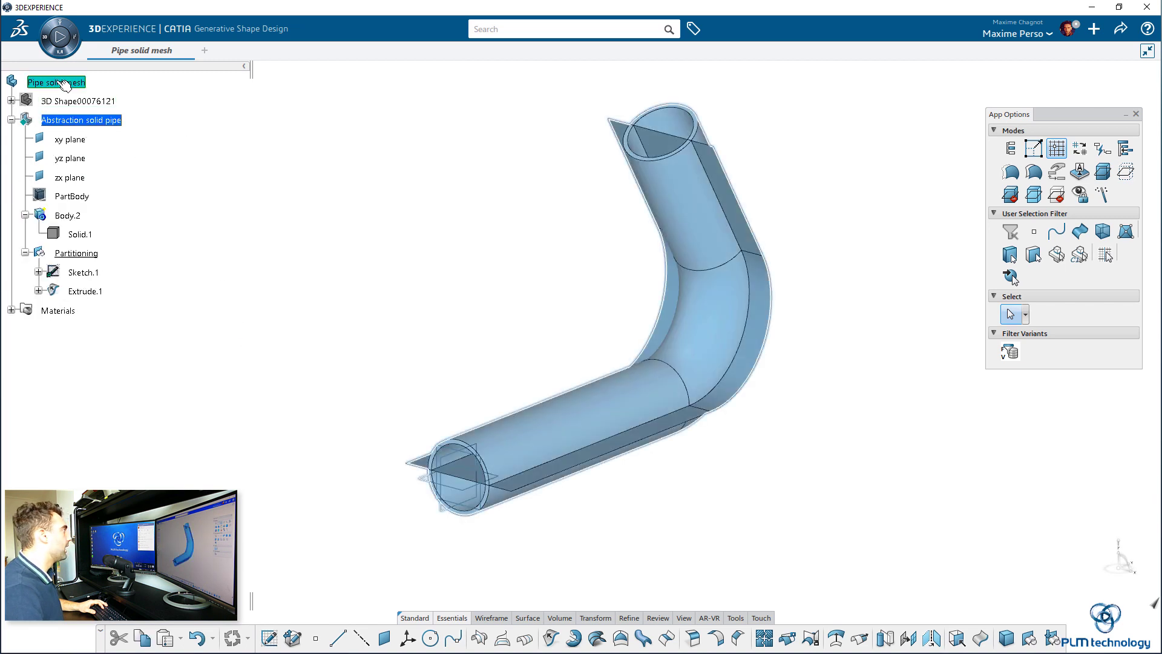
right_click(62, 85)
mouse_move(80, 342)
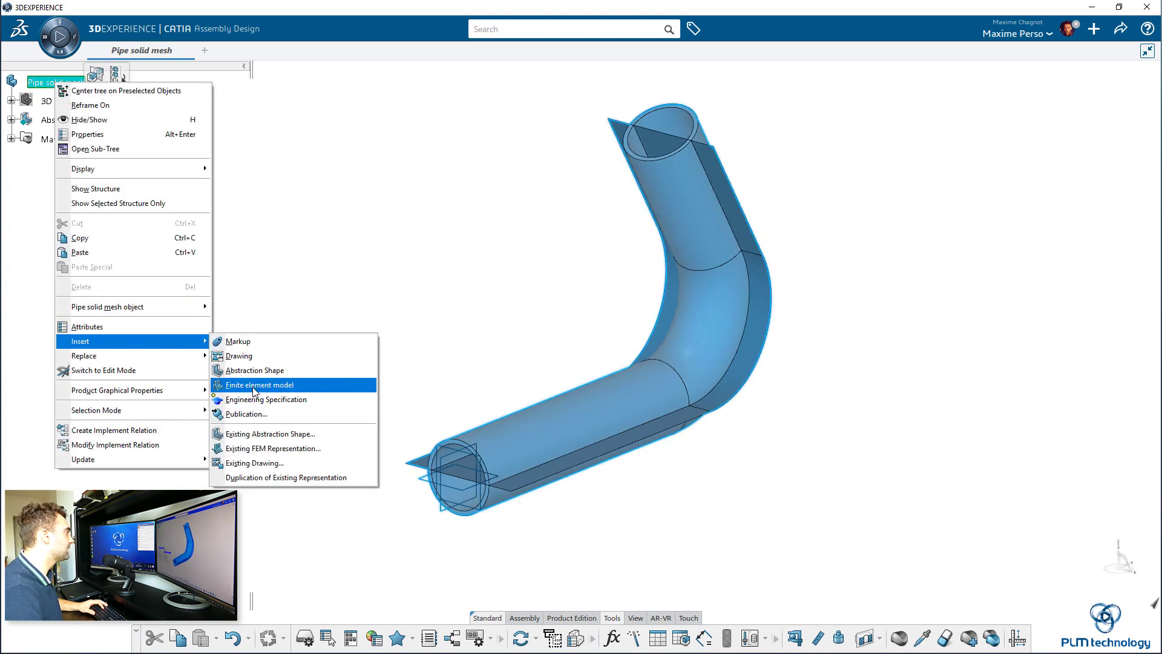
left_click(251, 385)
mouse_move(100, 139)
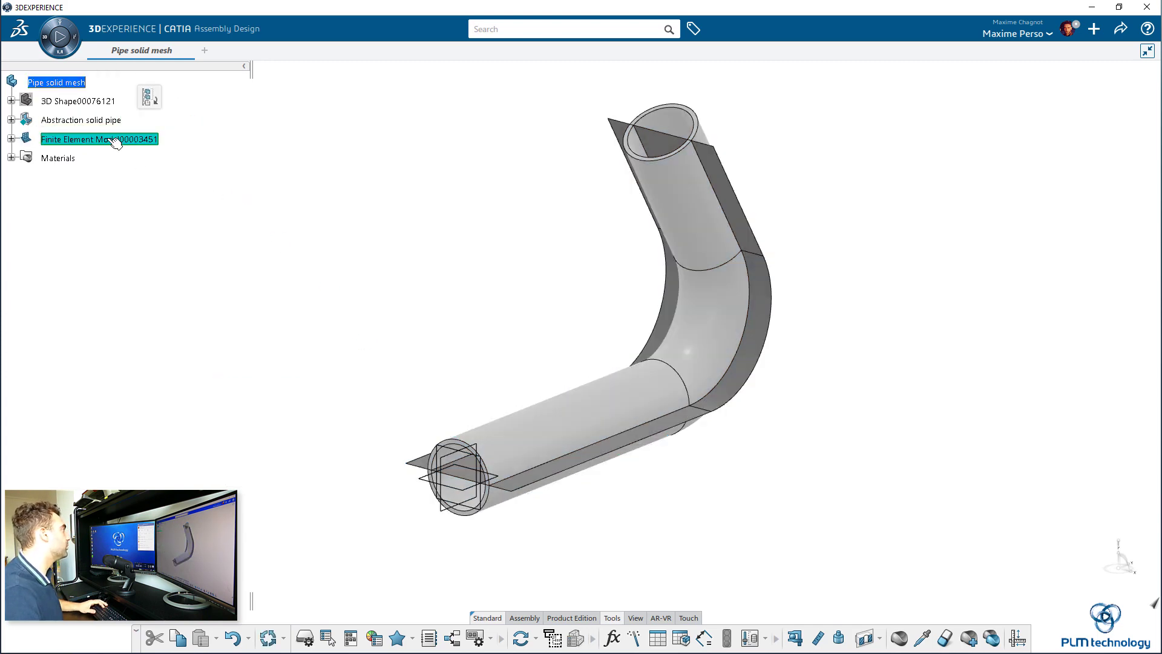
right_click(108, 143)
left_click(127, 191)
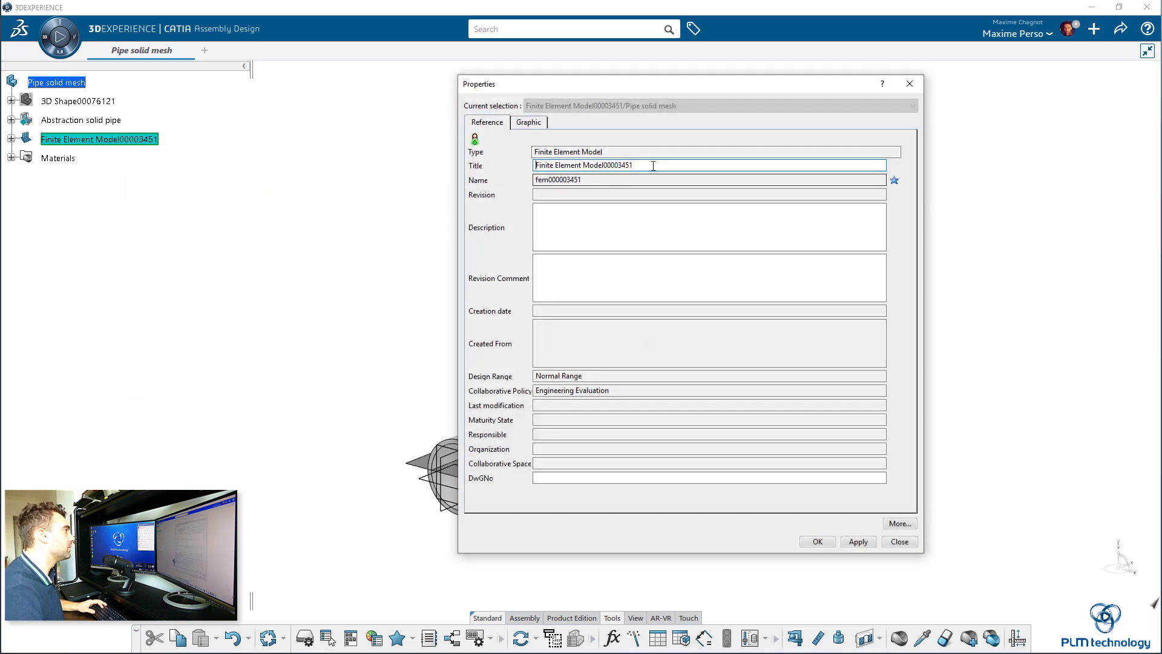
left_click_drag(648, 165, 534, 161)
type("Mesh So")
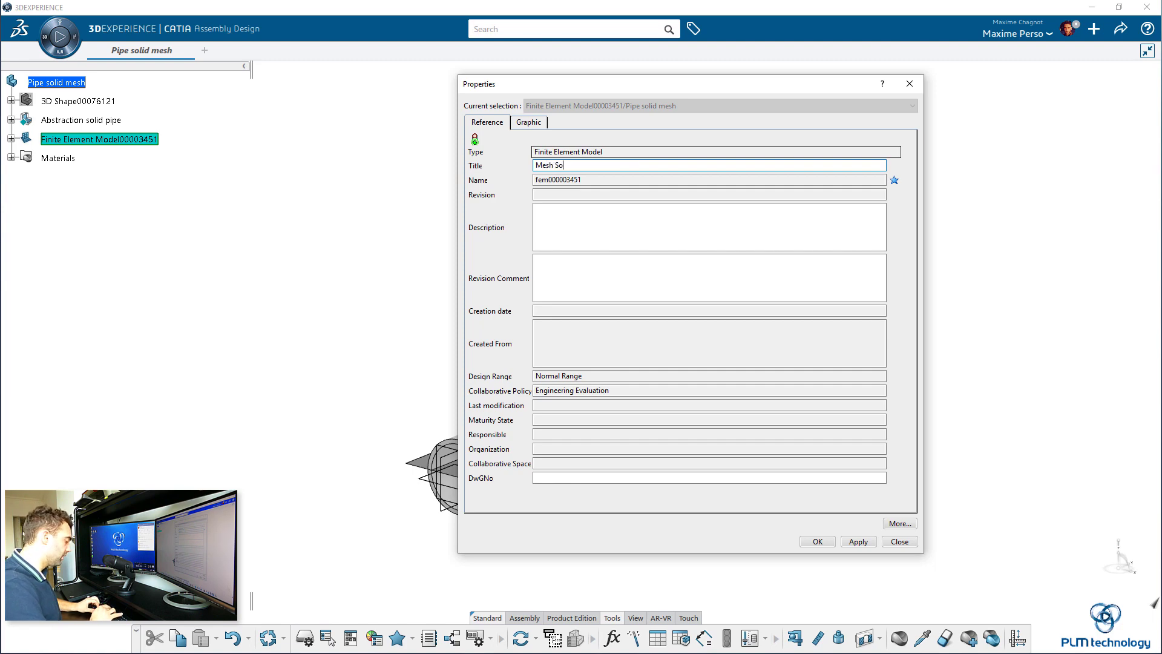
type("lid Pipe")
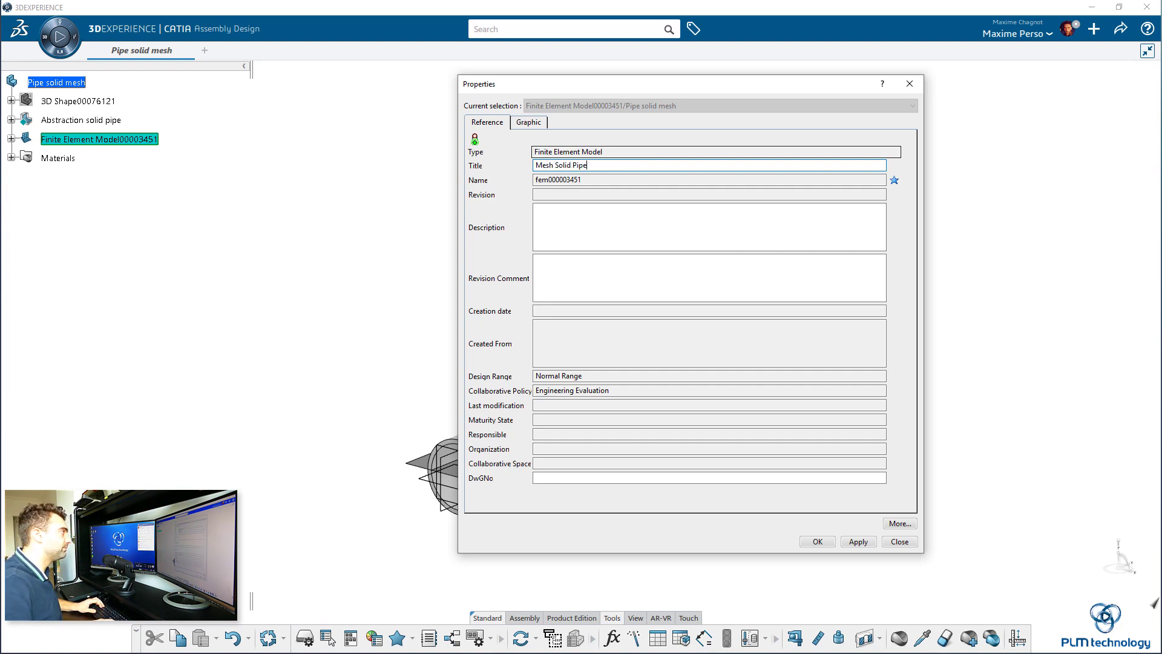
key("Return")
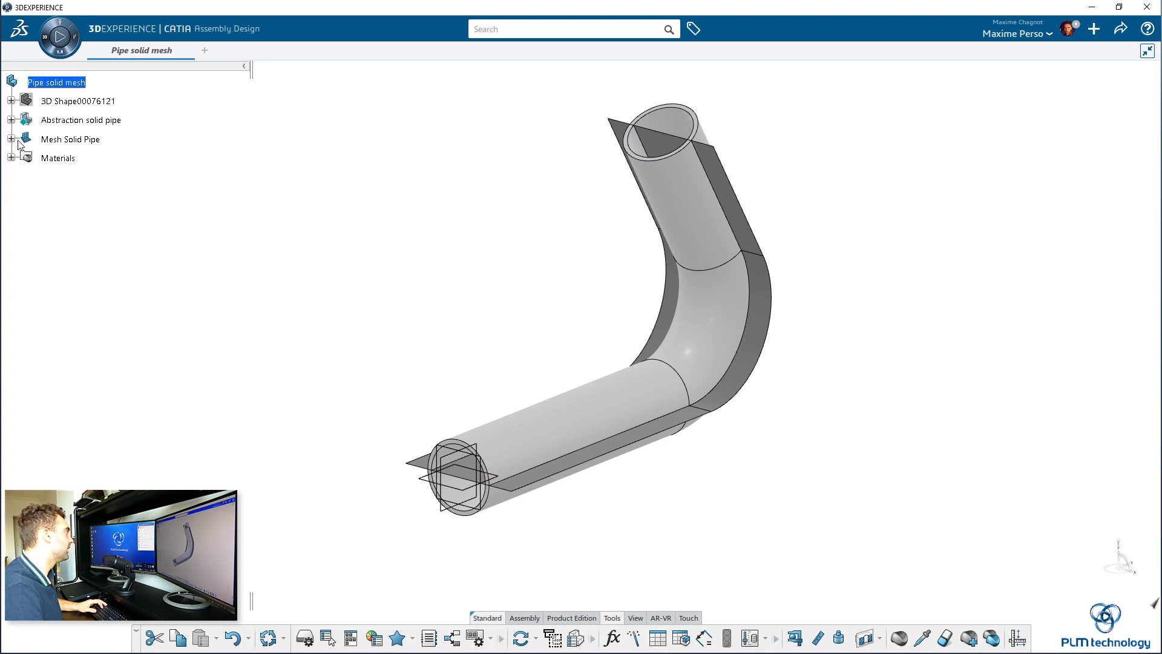
left_click(11, 138)
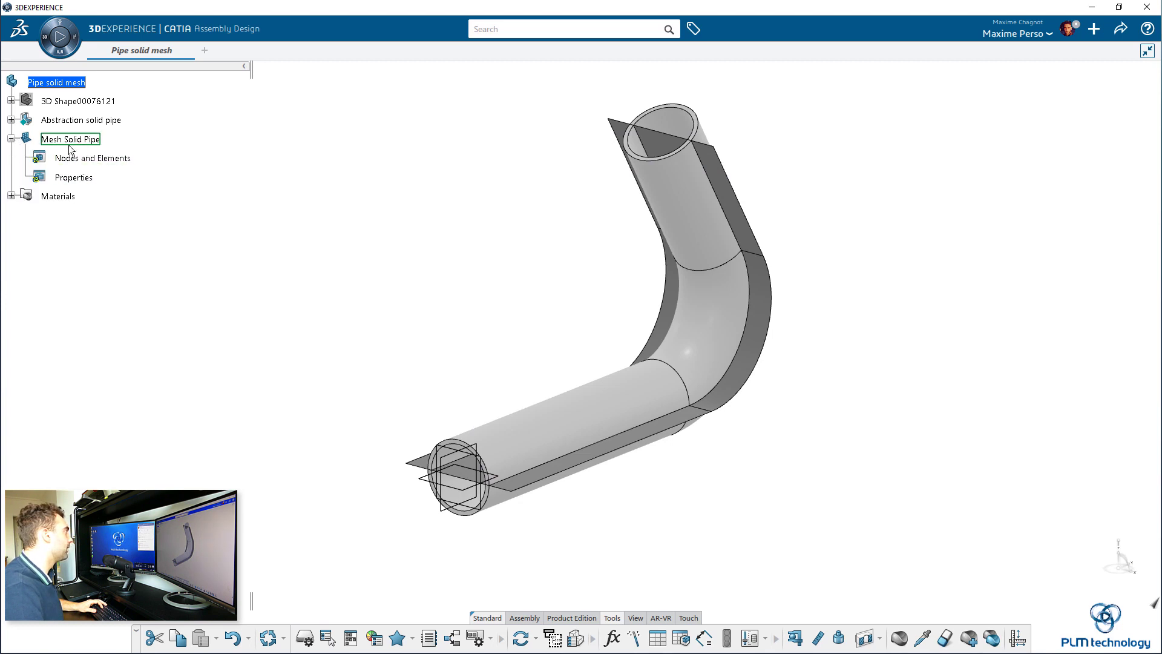
left_click(73, 142)
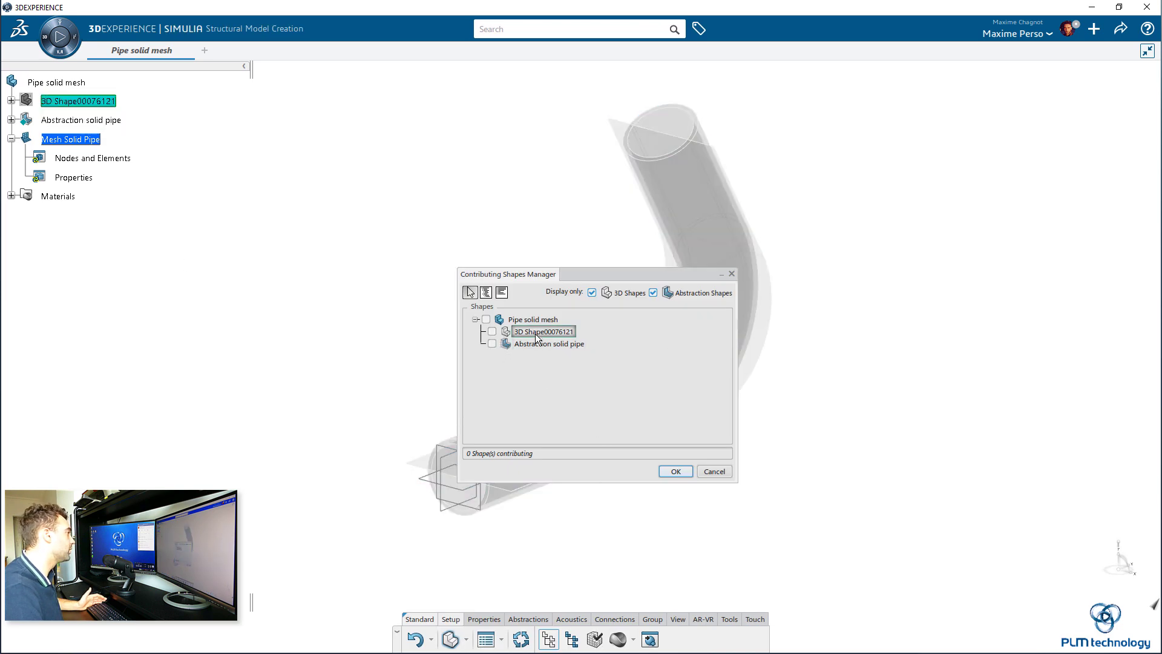
Keep Abstraction solid pipe as the only contributing shape and switch to Model Prep.
left_click(491, 343)
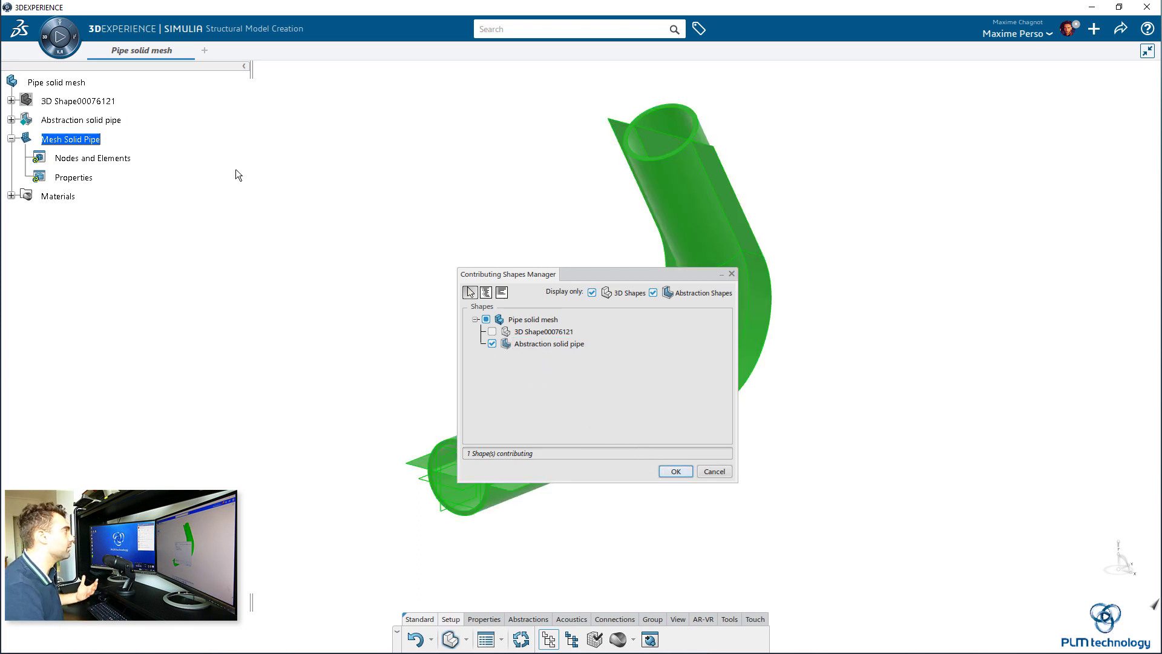
left_click(676, 471)
scroll(436, 462, "up", 3)
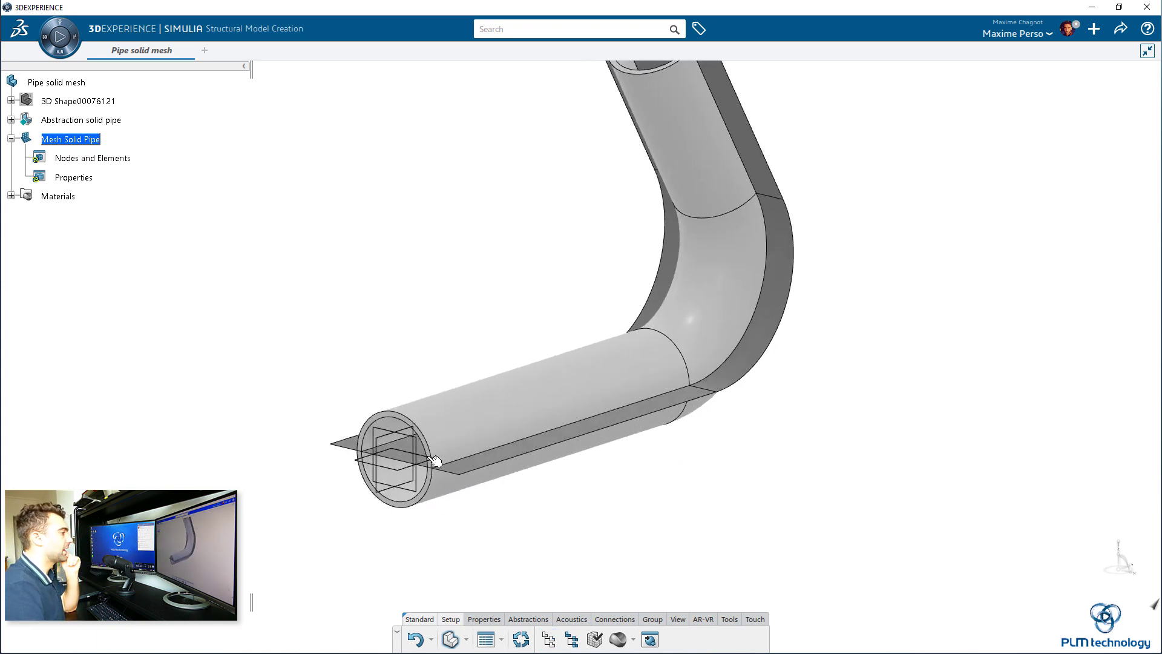
middle_click_drag(459, 587, 456, 561)
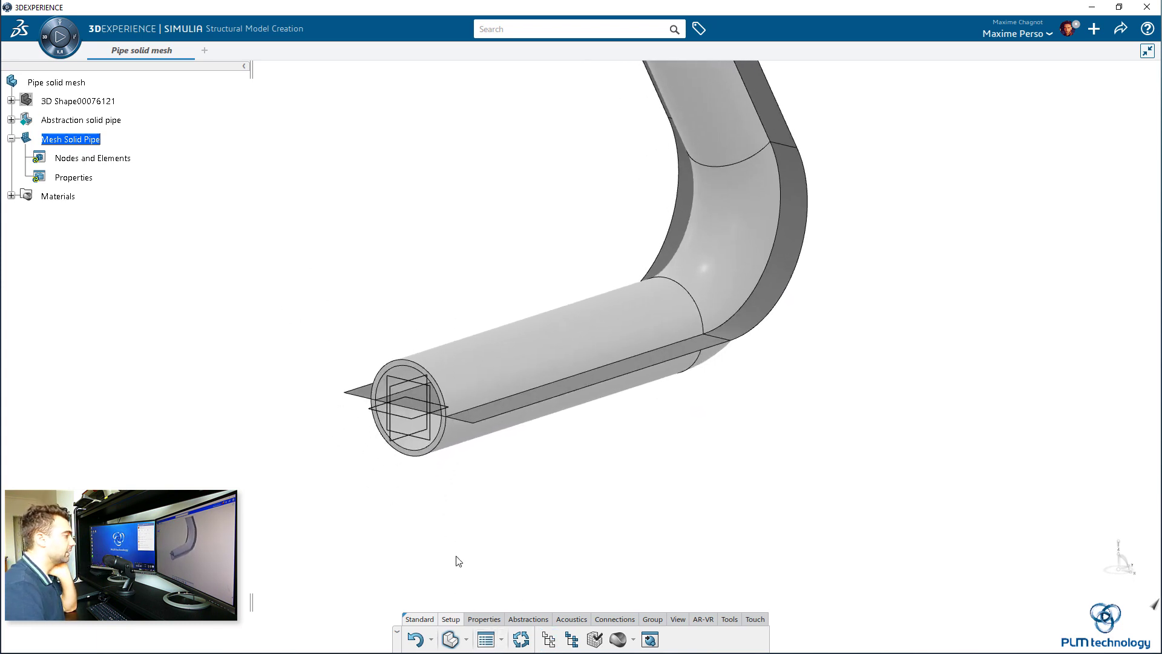
left_click(468, 639)
left_click(468, 593)
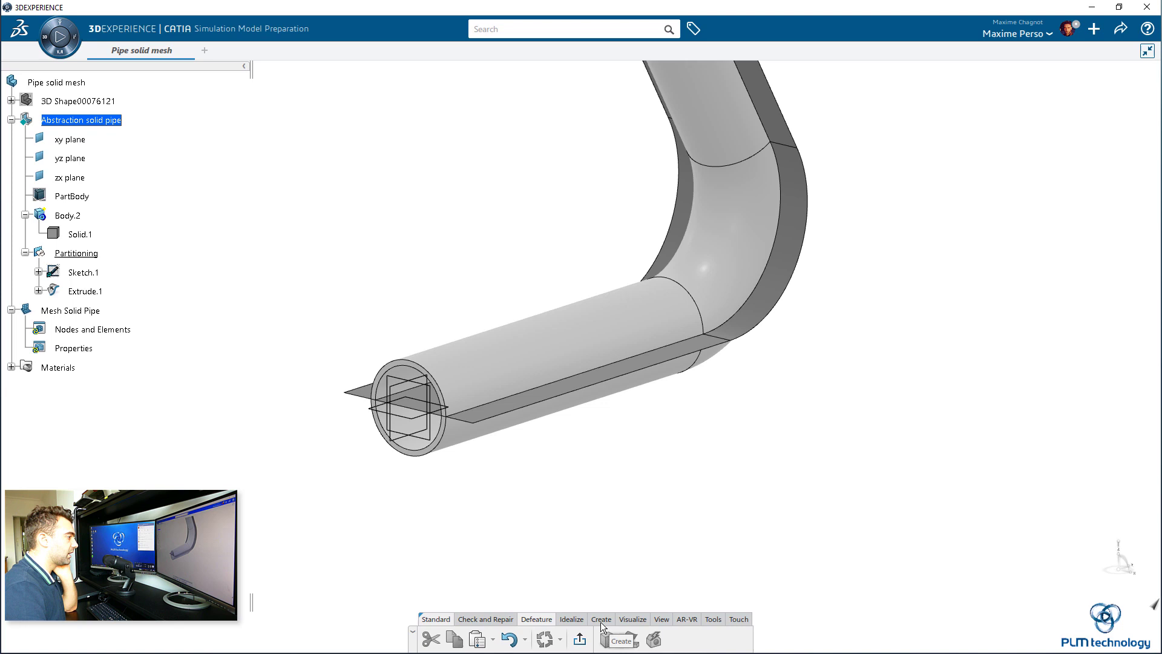
Define Body.2 as the work object.
left_click(581, 622)
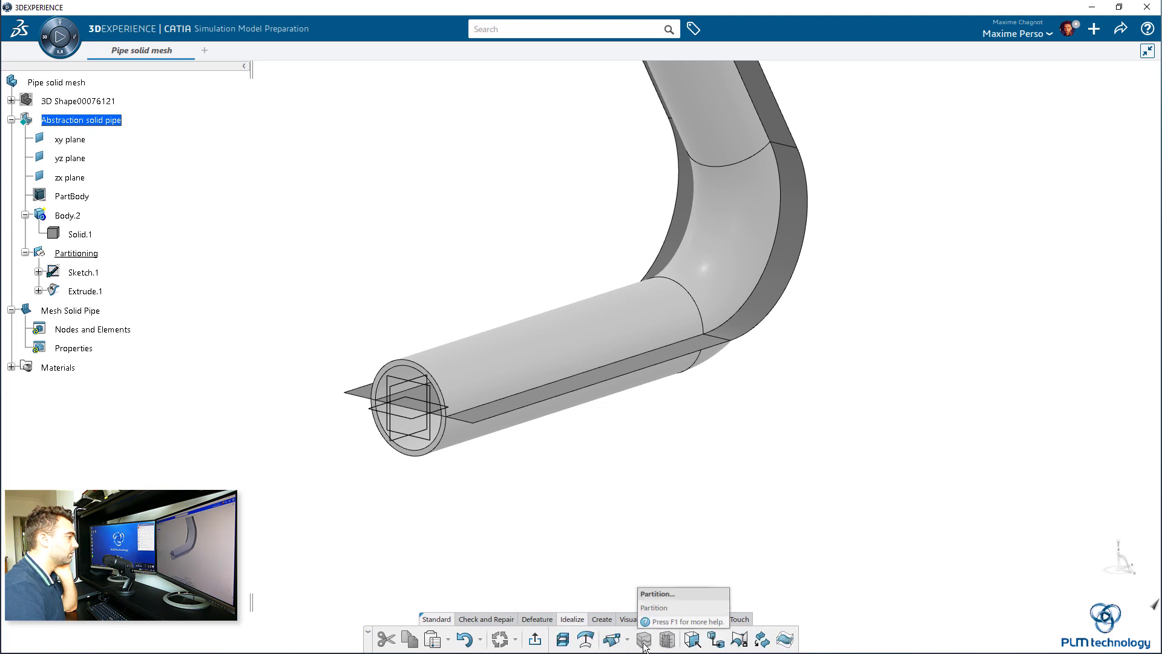
middle_click_drag(291, 467, 165, 289)
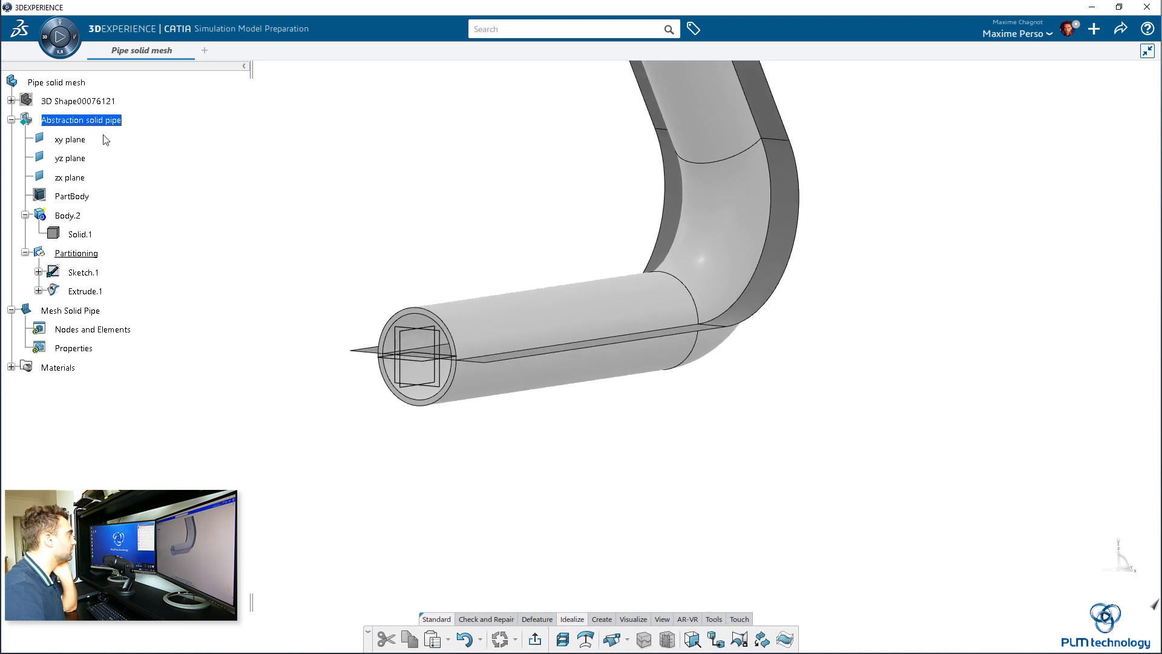
right_click(66, 215)
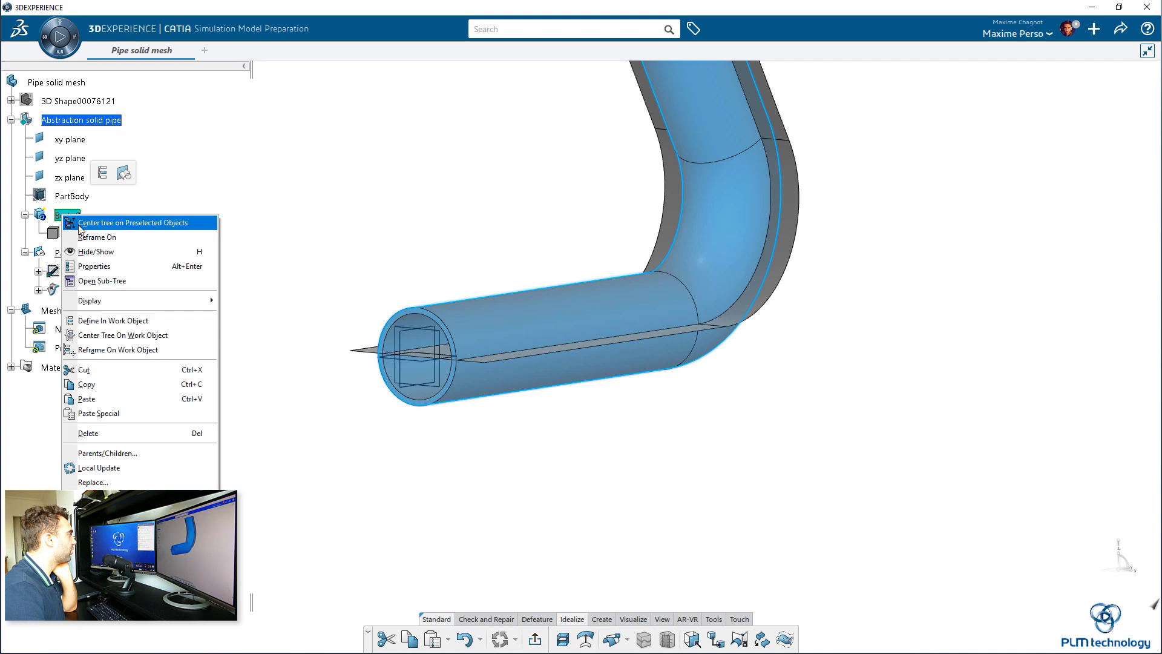
left_click(130, 322)
middle_click_drag(152, 293, 639, 531)
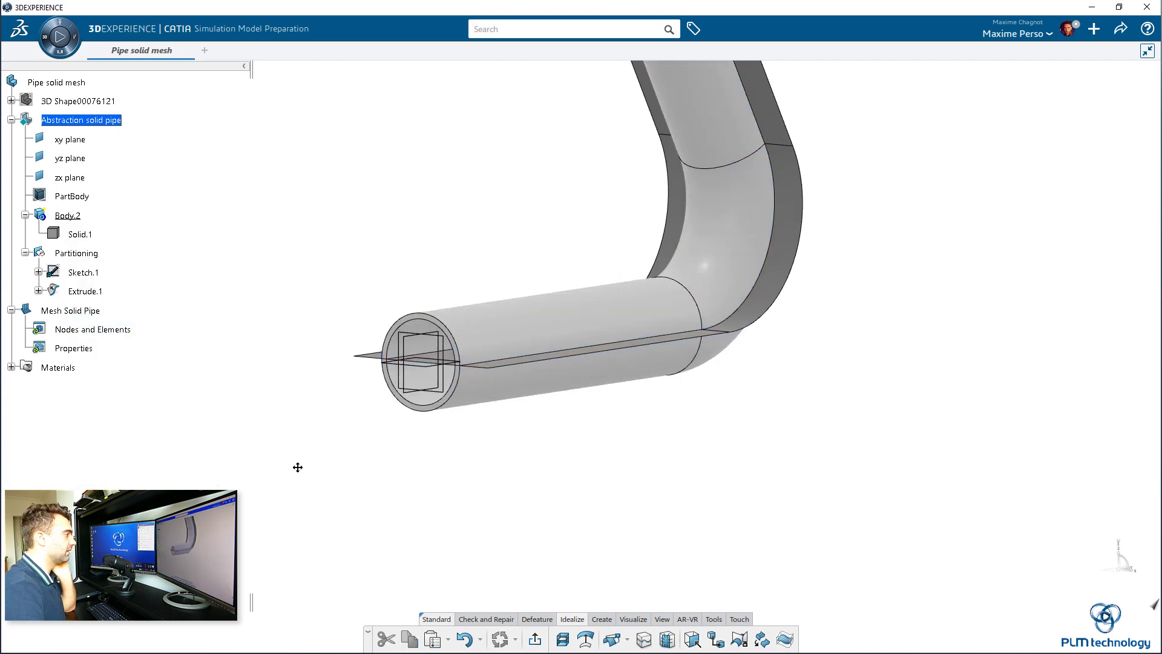
Partition Solid.1 using Extrude.1 as the cutting surface.
left_click(644, 639)
left_click(594, 334)
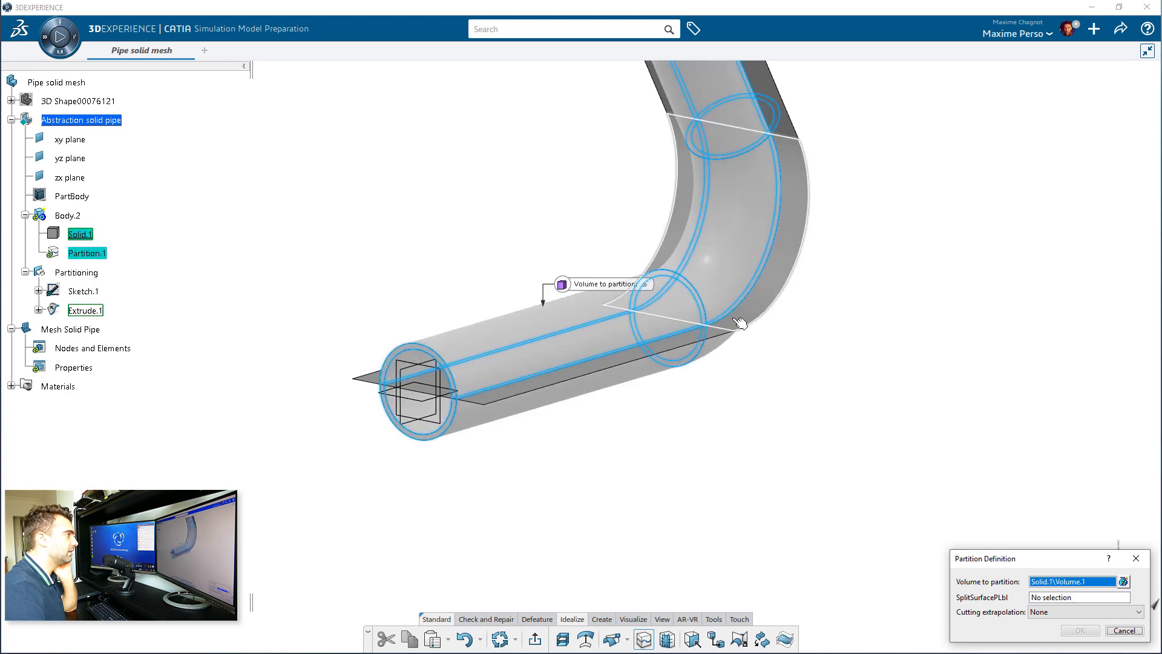
middle_click_drag(687, 440, 803, 505)
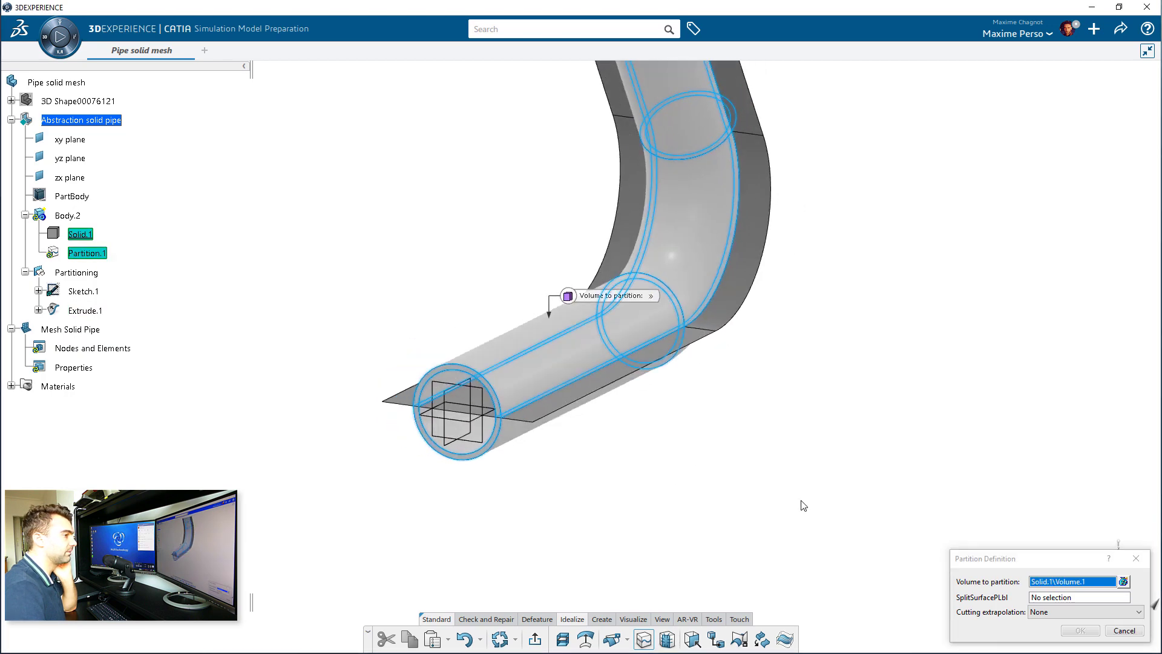
left_click(1033, 600)
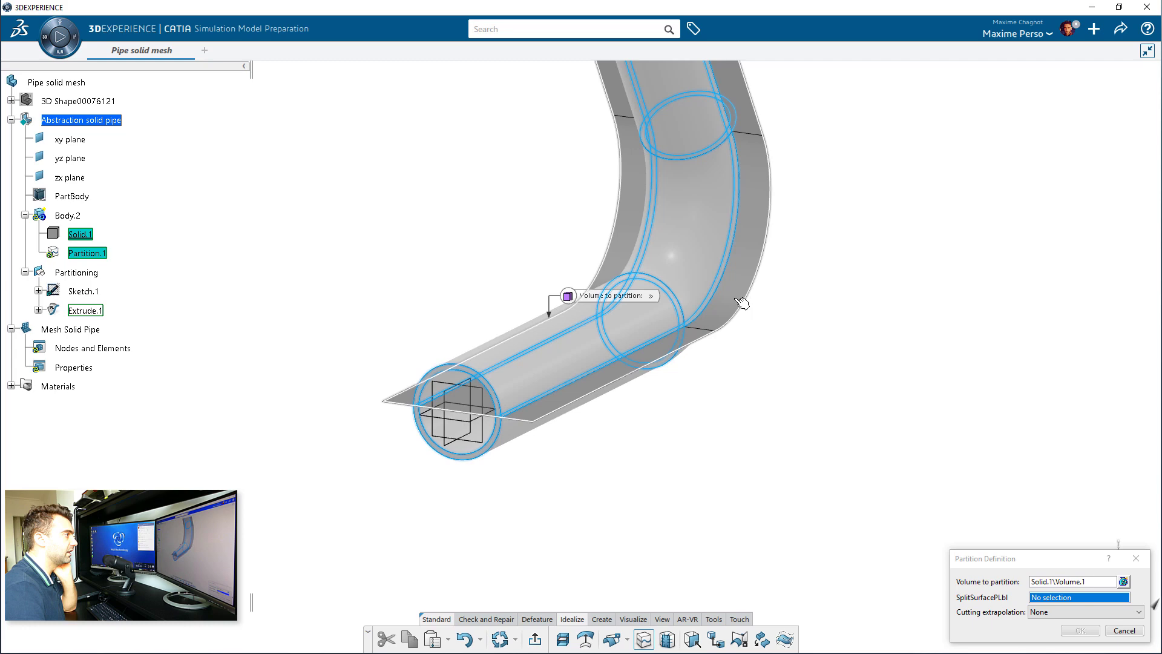
left_click(741, 302)
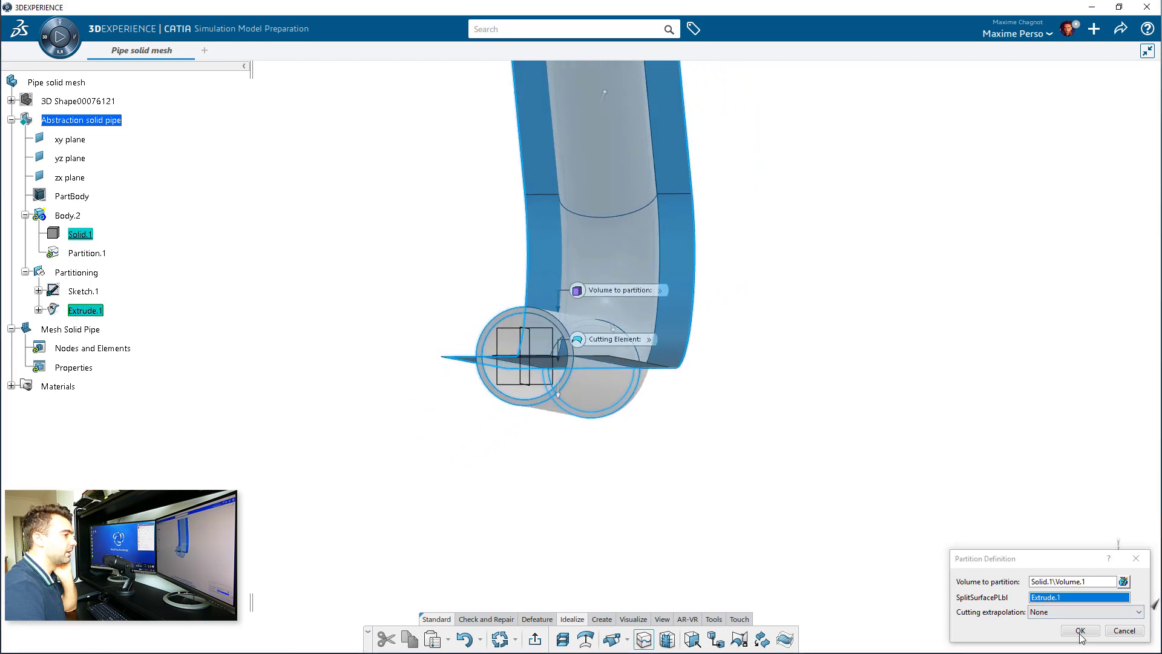
left_click(1081, 632)
middle_click_drag(786, 469, 490, 340)
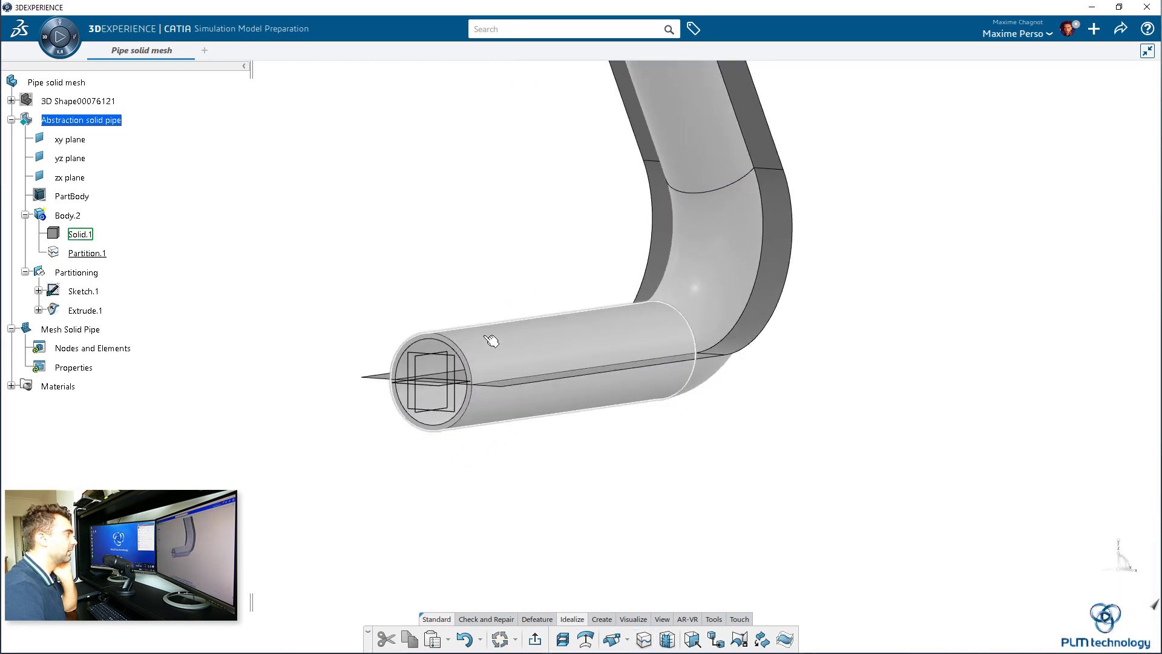
Hide the Partitioning set's sketch and surface.
right_click(78, 271)
left_click(112, 311)
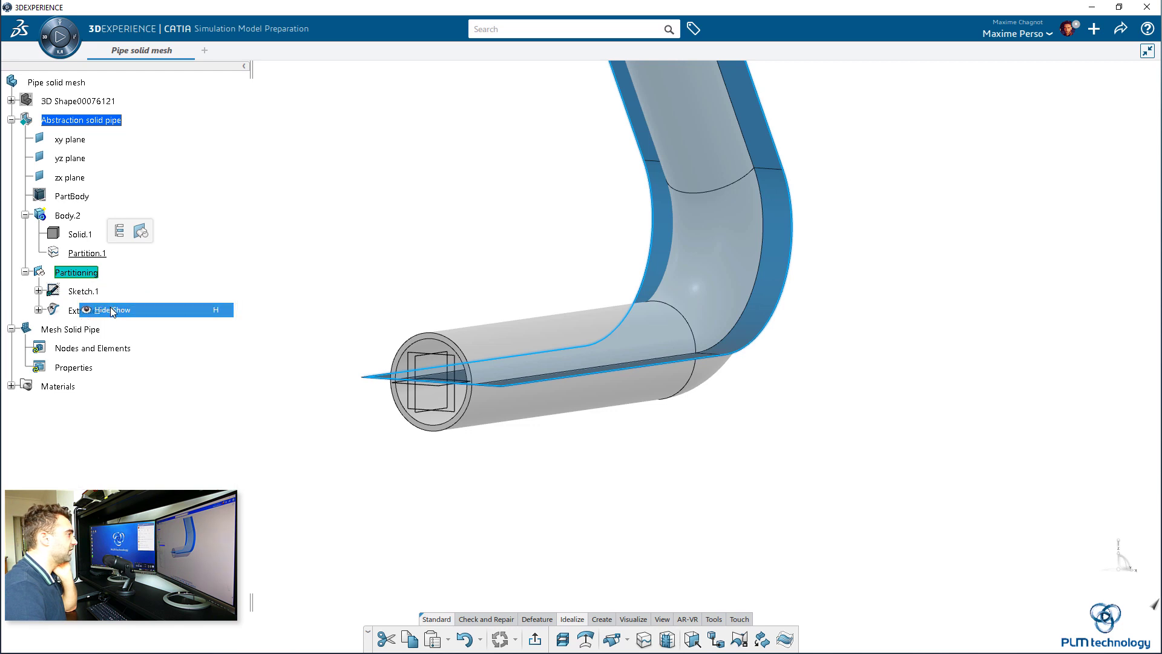
mouse_move(360, 345)
middle_mouse_down()
mouse_move(737, 238)
mouse_move(389, 285)
mouse_move(428, 270)
mouse_move(519, 529)
mouse_move(705, 491)
mouse_move(721, 394)
mouse_move(581, 394)
middle_mouse_up()
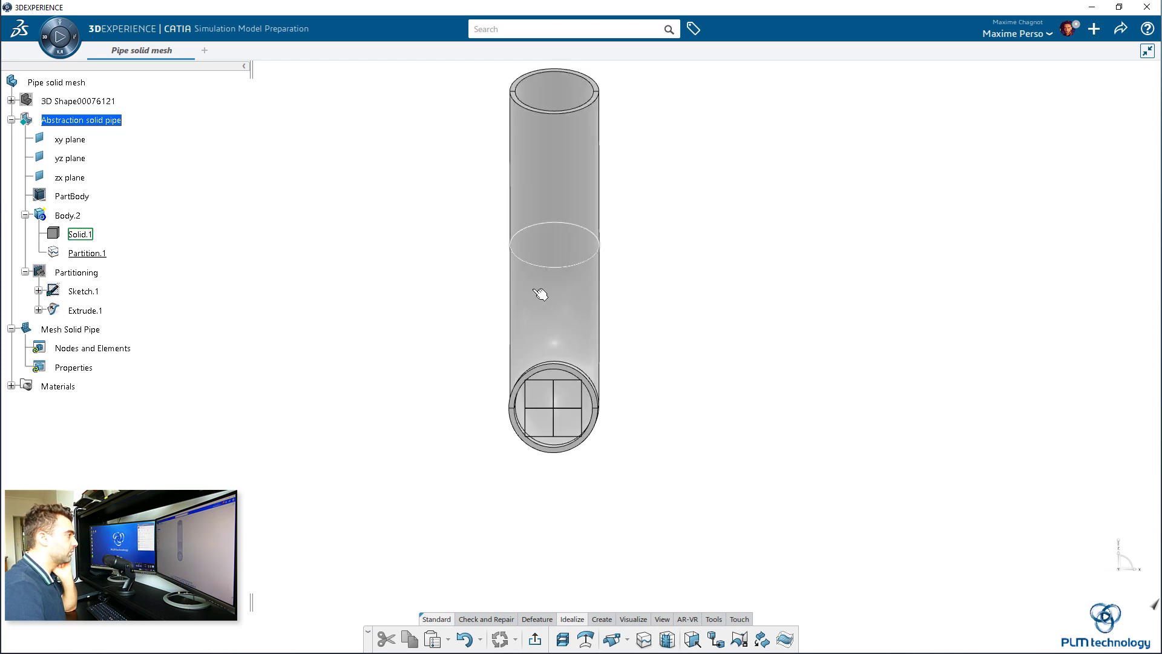
mouse_move(566, 200)
middle_mouse_down()
mouse_move(475, 477)
mouse_move(498, 560)
middle_mouse_up()
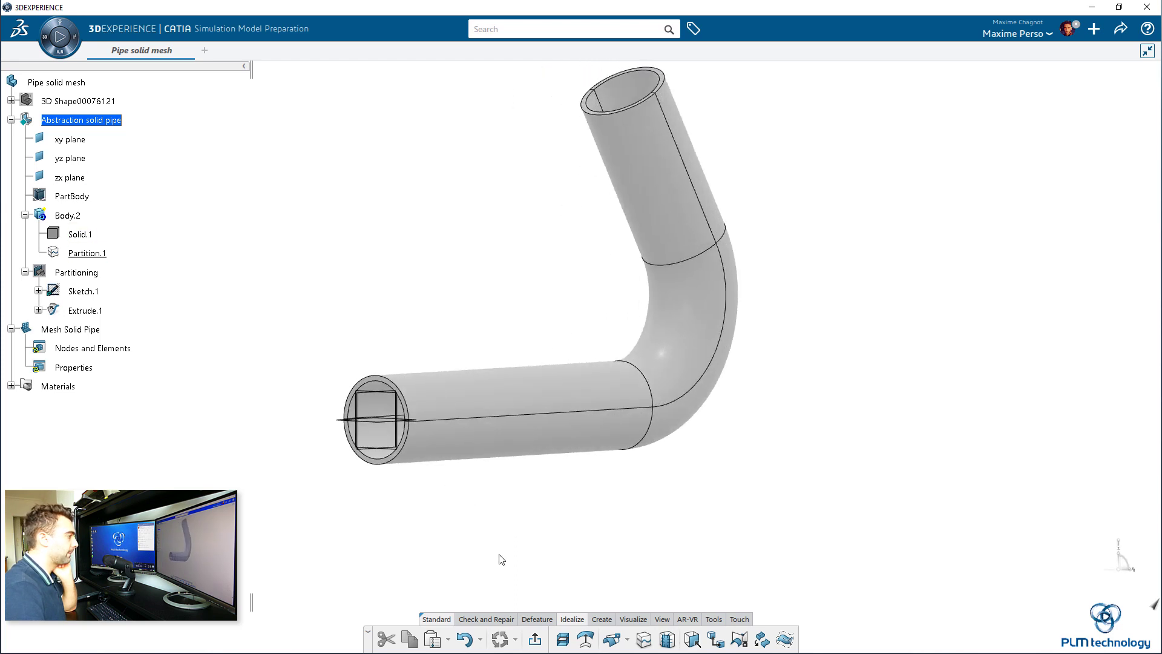
Partition the pipe a second time using the yz plane.
left_click(642, 639)
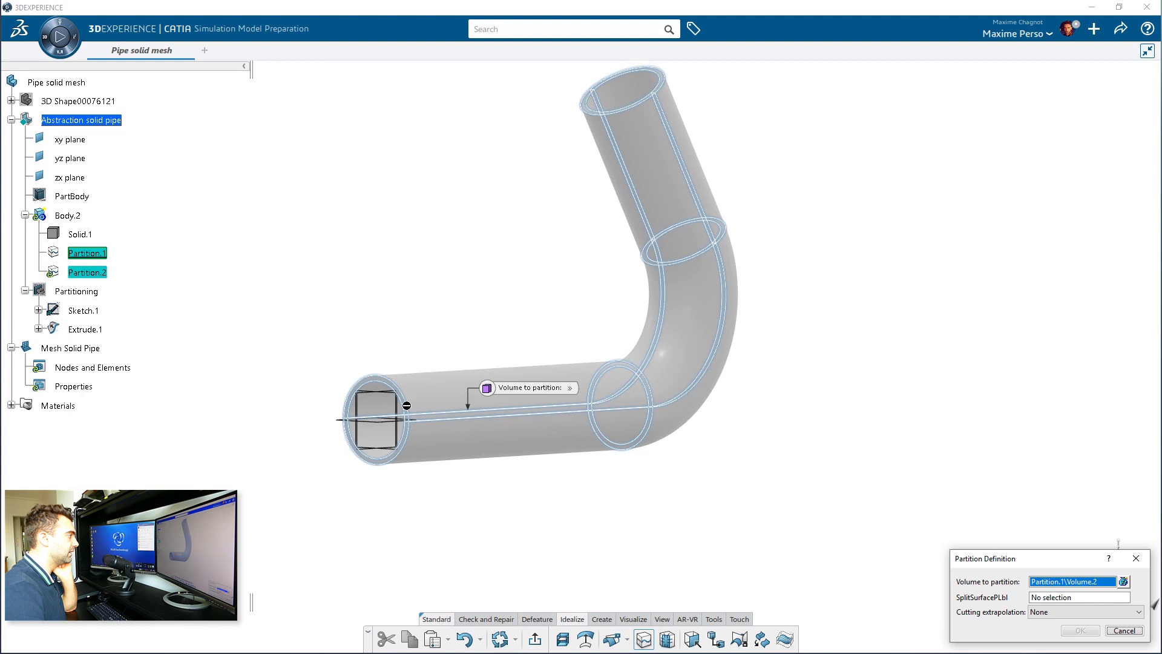
mouse_move(367, 403)
middle_mouse_down()
mouse_move(332, 516)
mouse_move(312, 464)
middle_mouse_up()
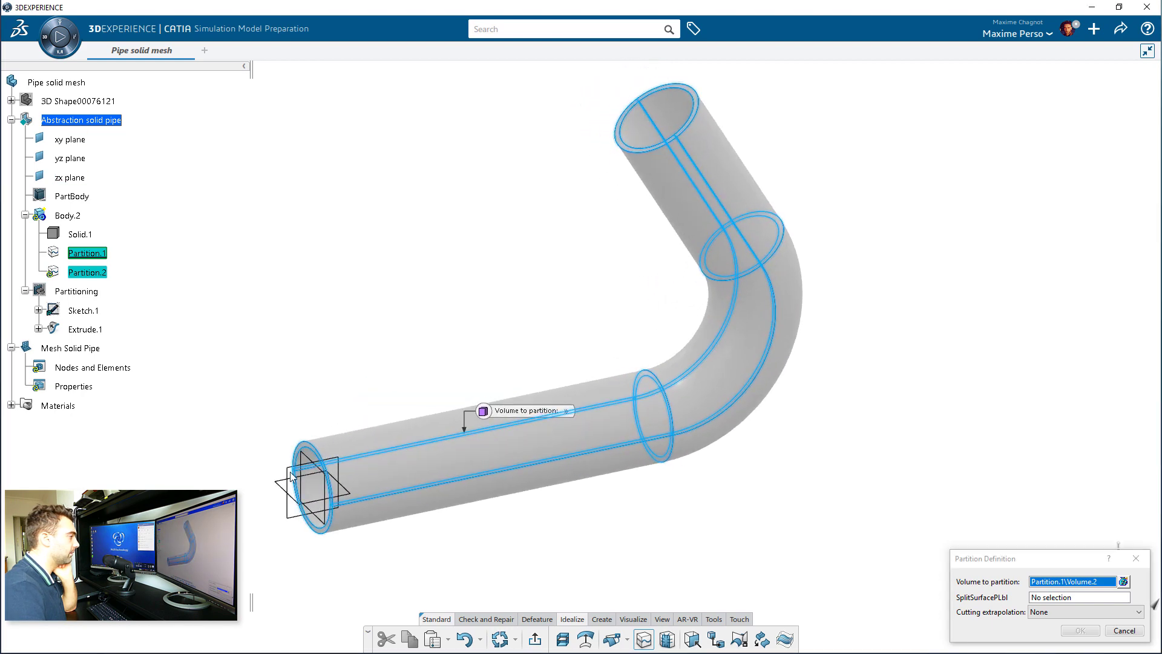
left_click(1035, 599)
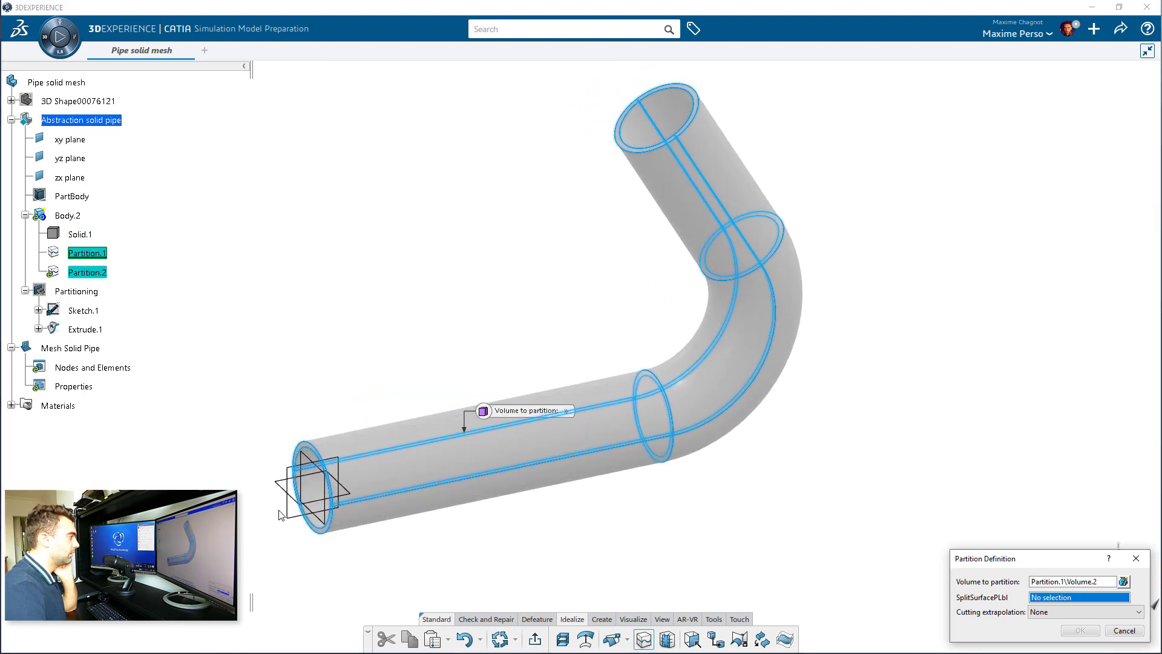
left_click(295, 521)
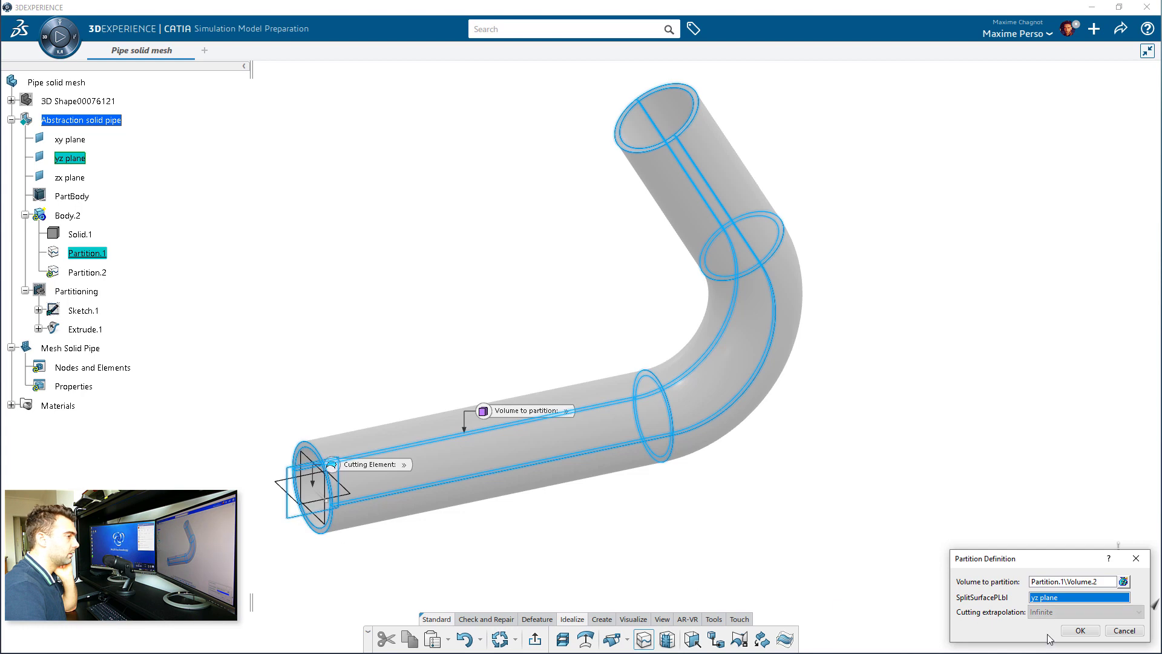
left_click(1079, 630)
mouse_move(623, 516)
middle_mouse_down()
mouse_move(911, 431)
mouse_move(595, 404)
middle_mouse_up()
mouse_move(602, 255)
middle_mouse_down()
mouse_move(527, 344)
mouse_move(561, 295)
mouse_move(439, 325)
middle_mouse_up()
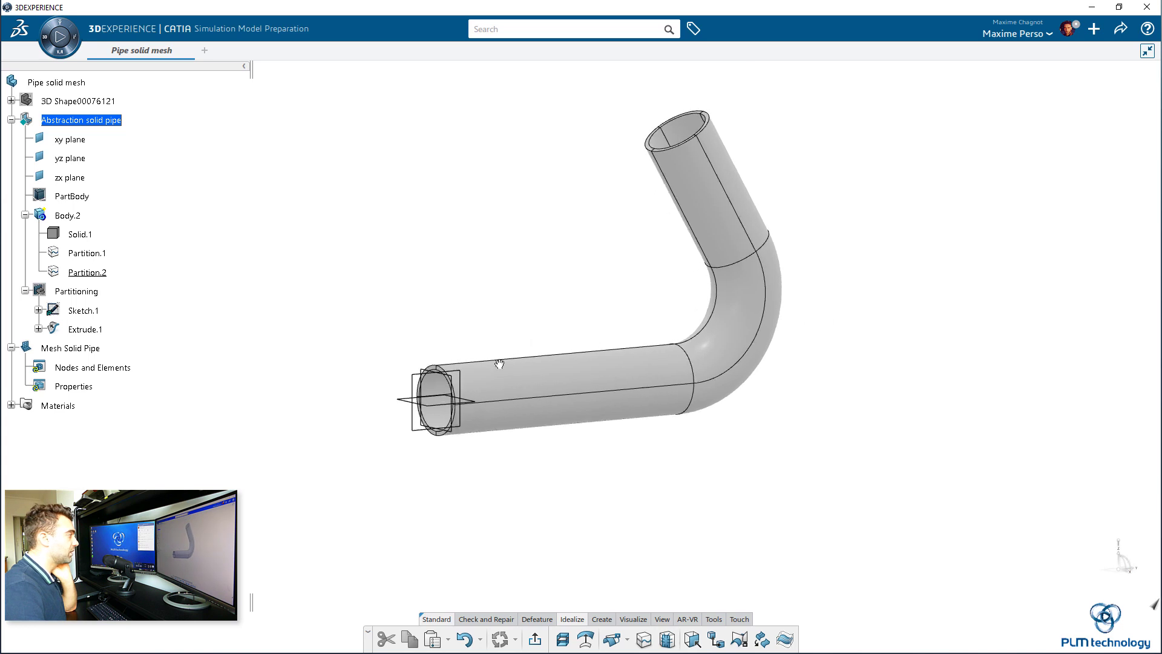
Return to structural setup, cancel a started Solid Section, and bring up the app list.
left_click(535, 639)
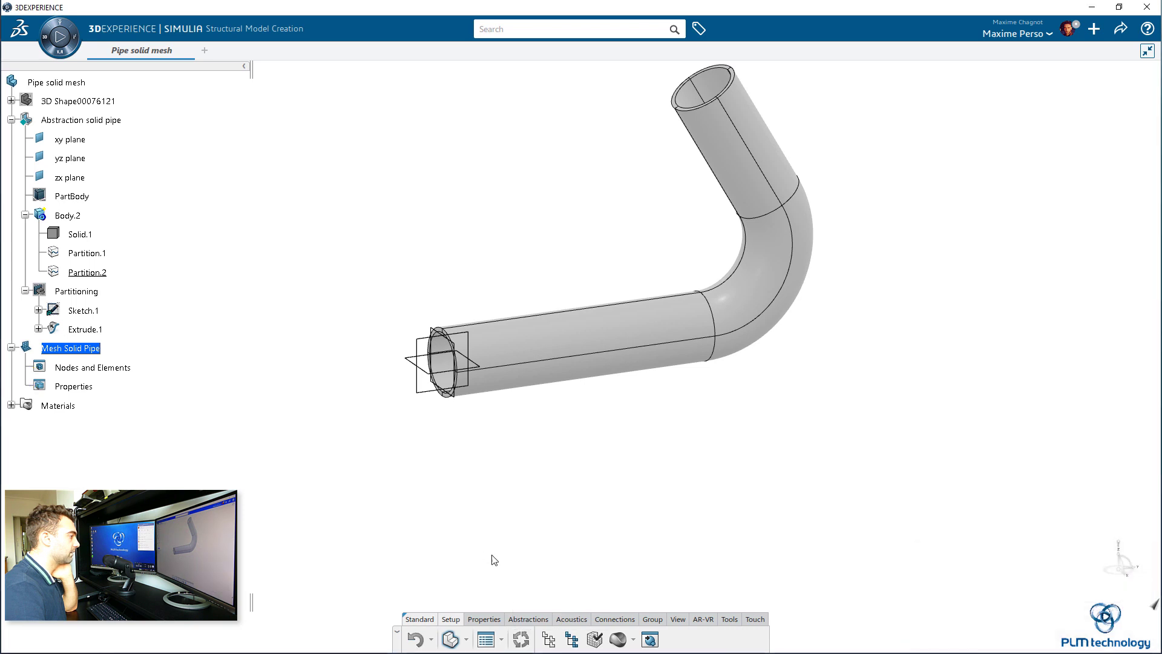
left_click(482, 619)
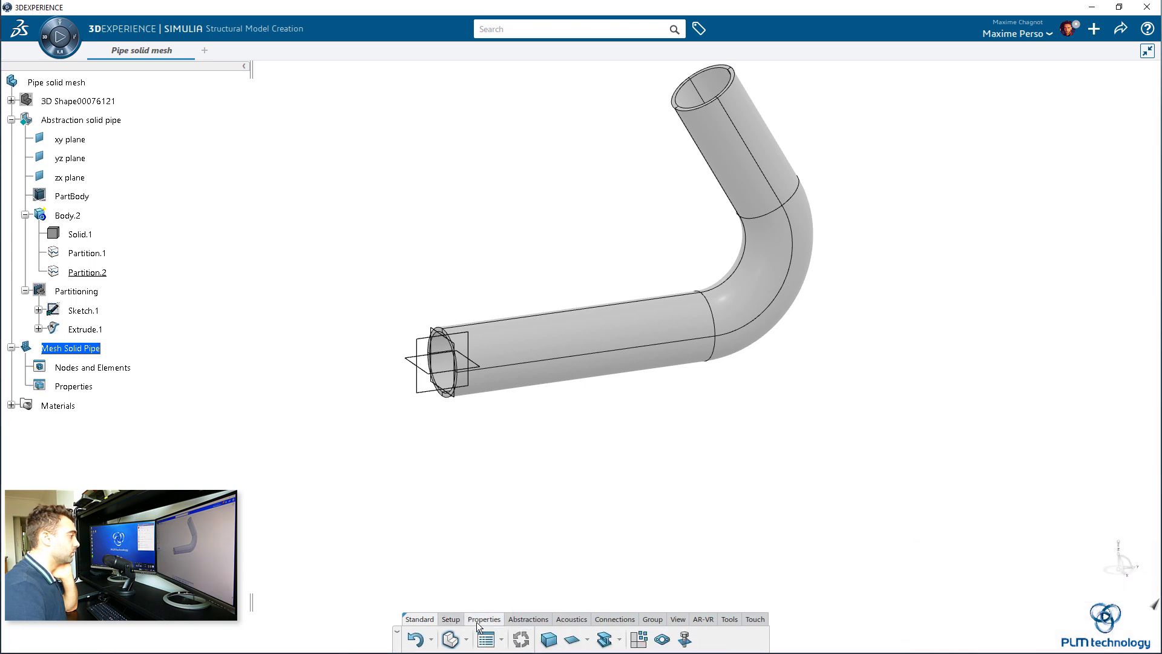
left_click(550, 640)
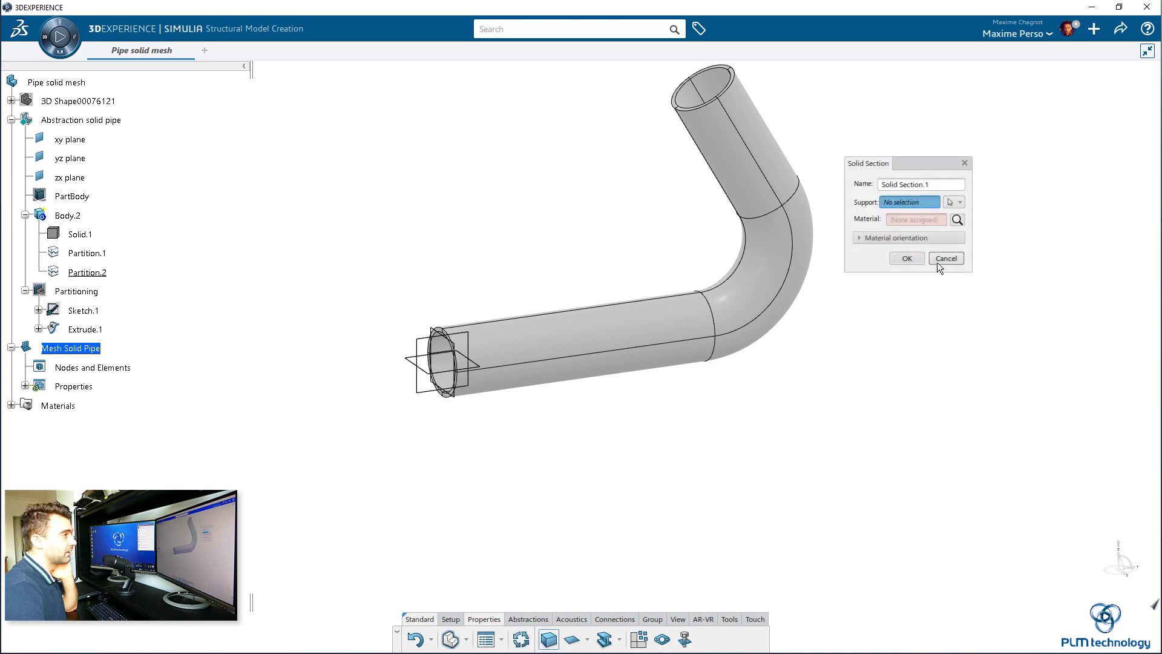
left_click(946, 258)
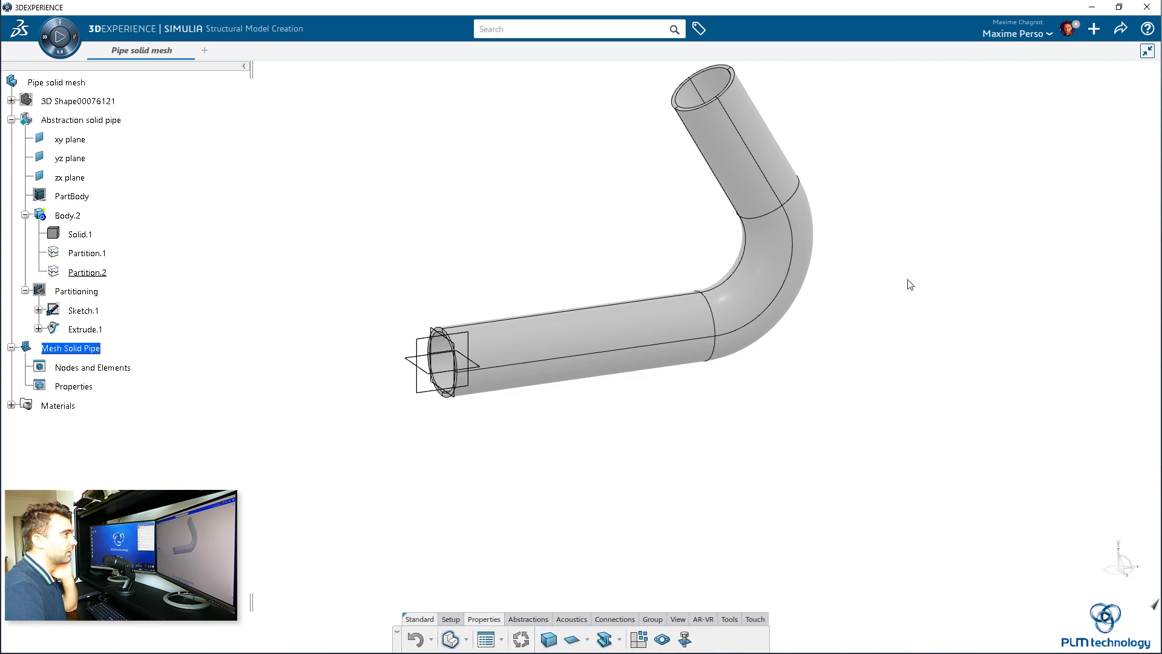
left_click(448, 619)
left_click(467, 639)
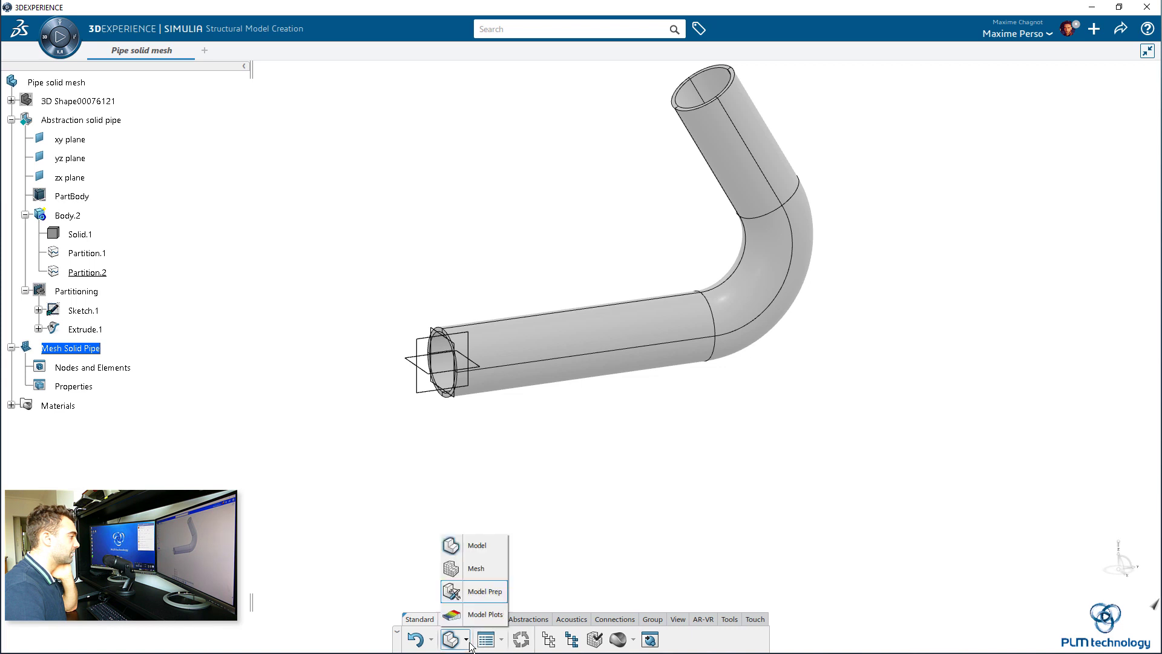
In the Mesh app, generate a Partition Hex Mesh on Body.2.
left_click(487, 573)
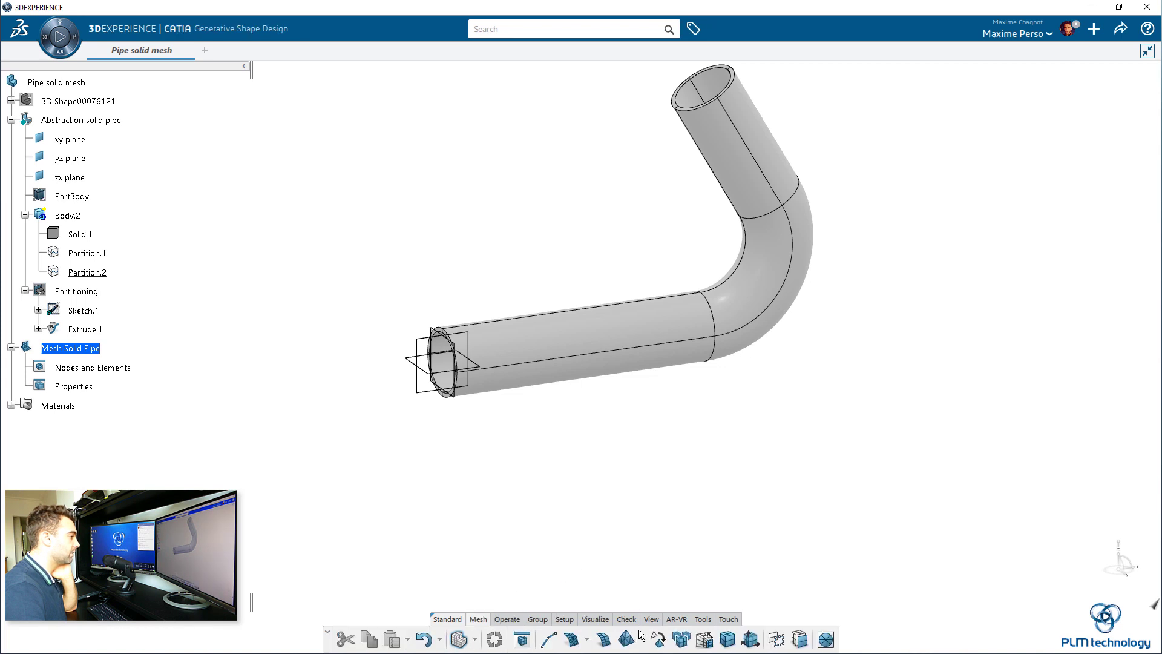
left_click(681, 639)
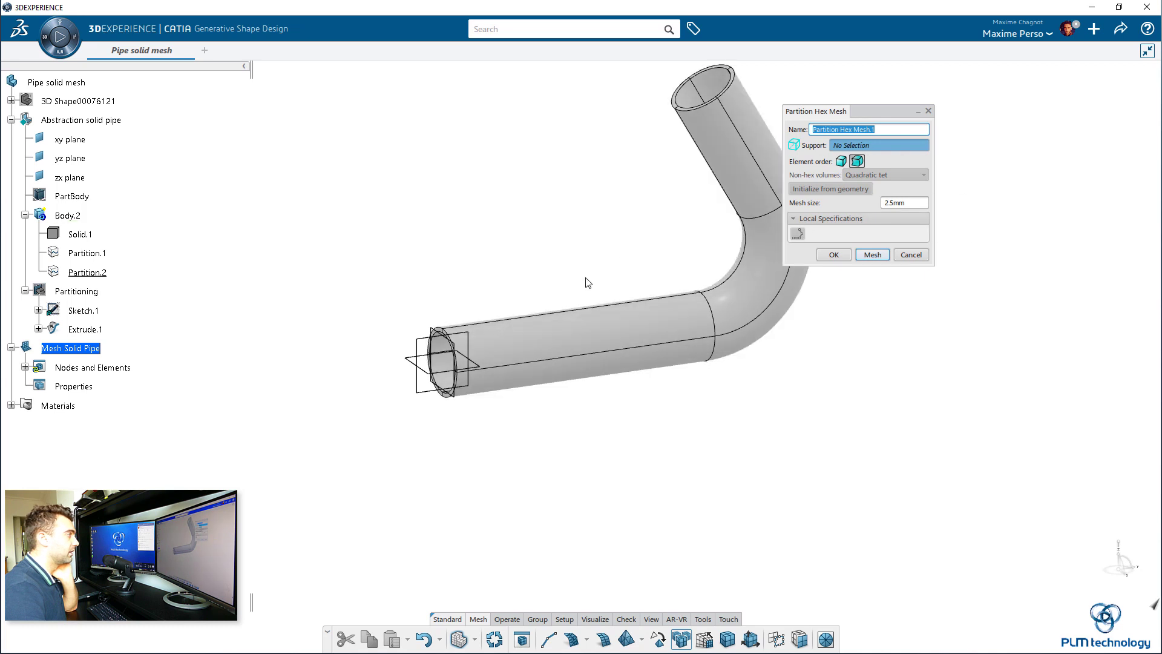
left_click(575, 335)
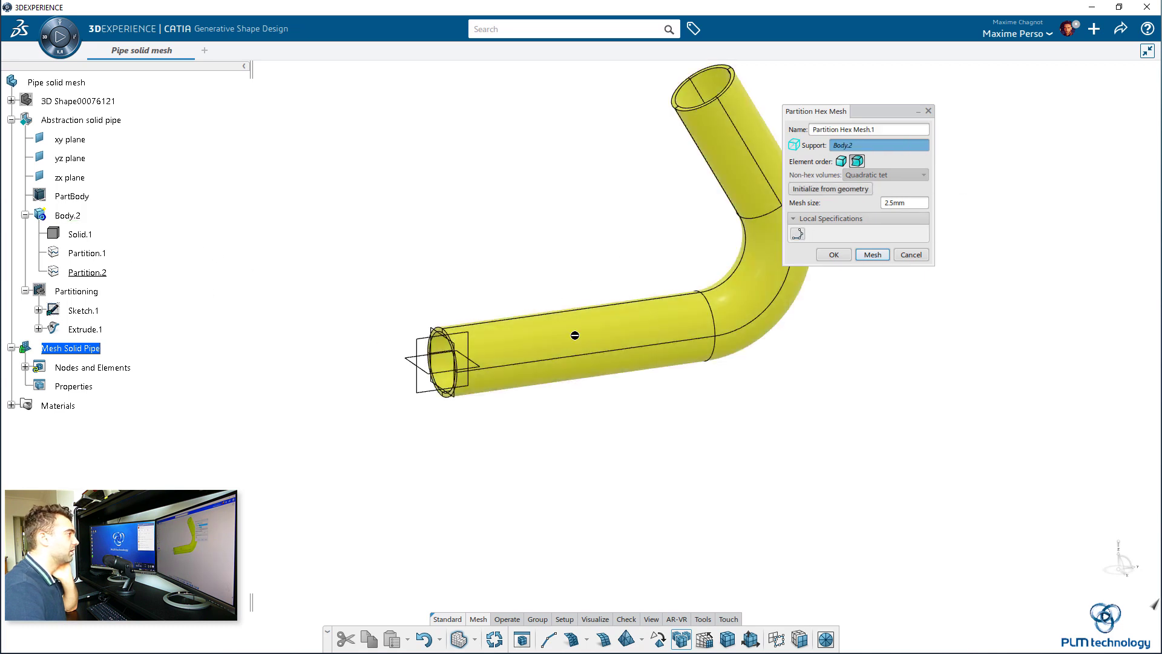
left_click(872, 257)
mouse_move(830, 421)
middle_mouse_down()
mouse_move(652, 328)
mouse_move(741, 406)
middle_mouse_up()
Regenerate the hex mesh at 5mm element size and accept it.
double_click(891, 203)
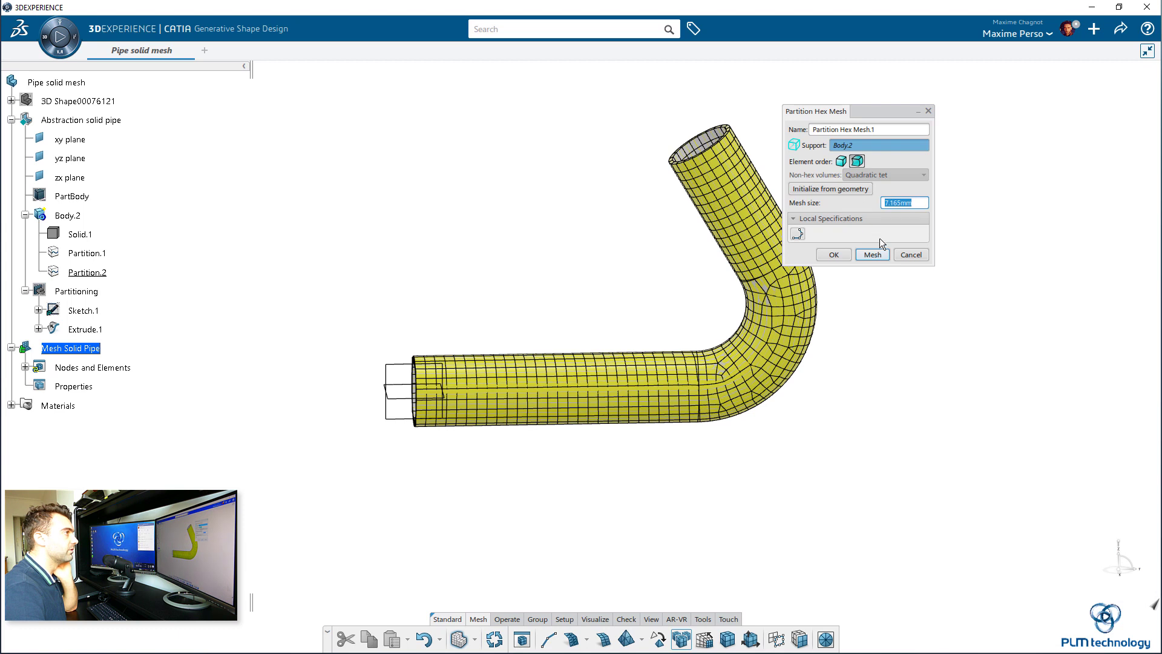
type("5mm")
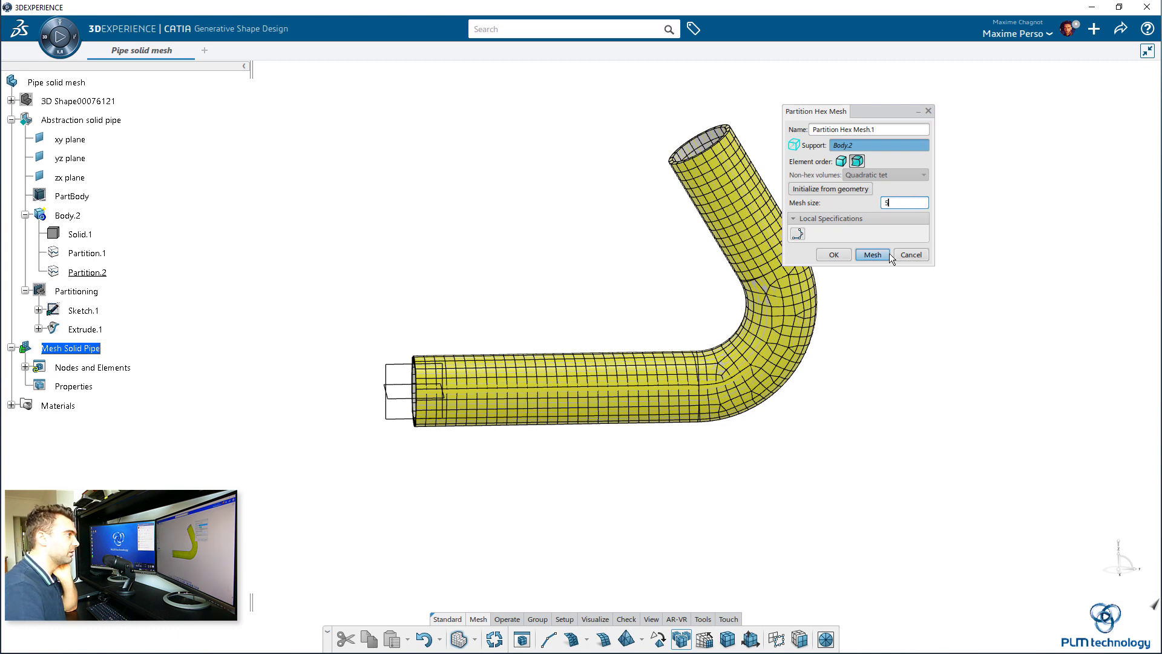
left_click(885, 256)
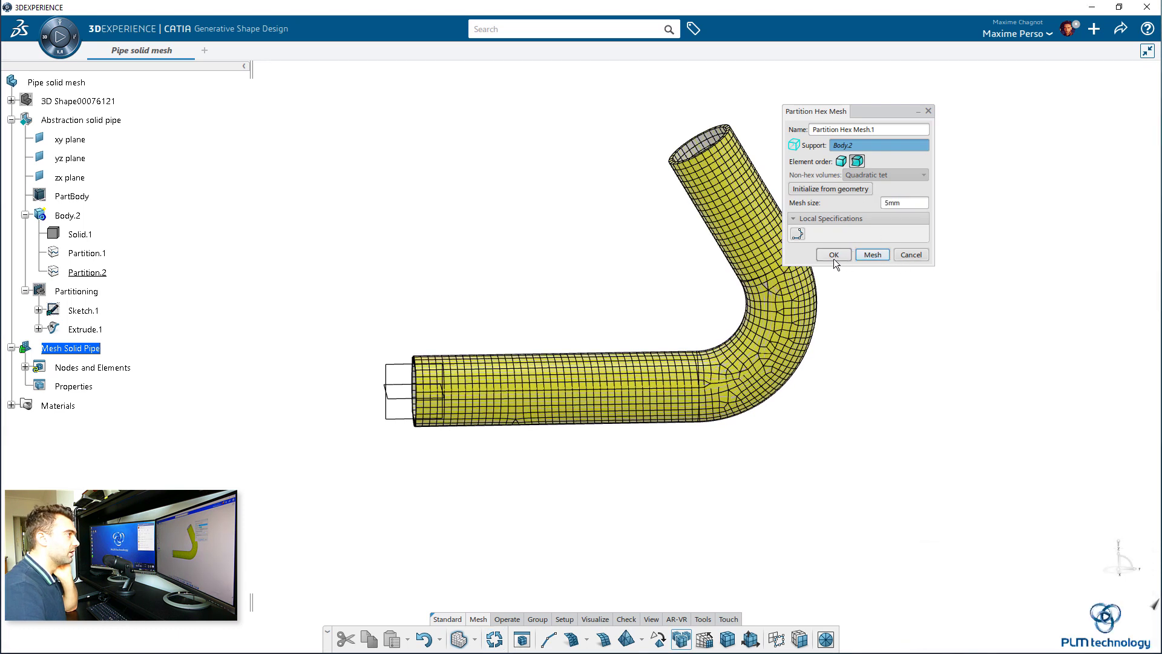
middle_click_drag(615, 275, 764, 275)
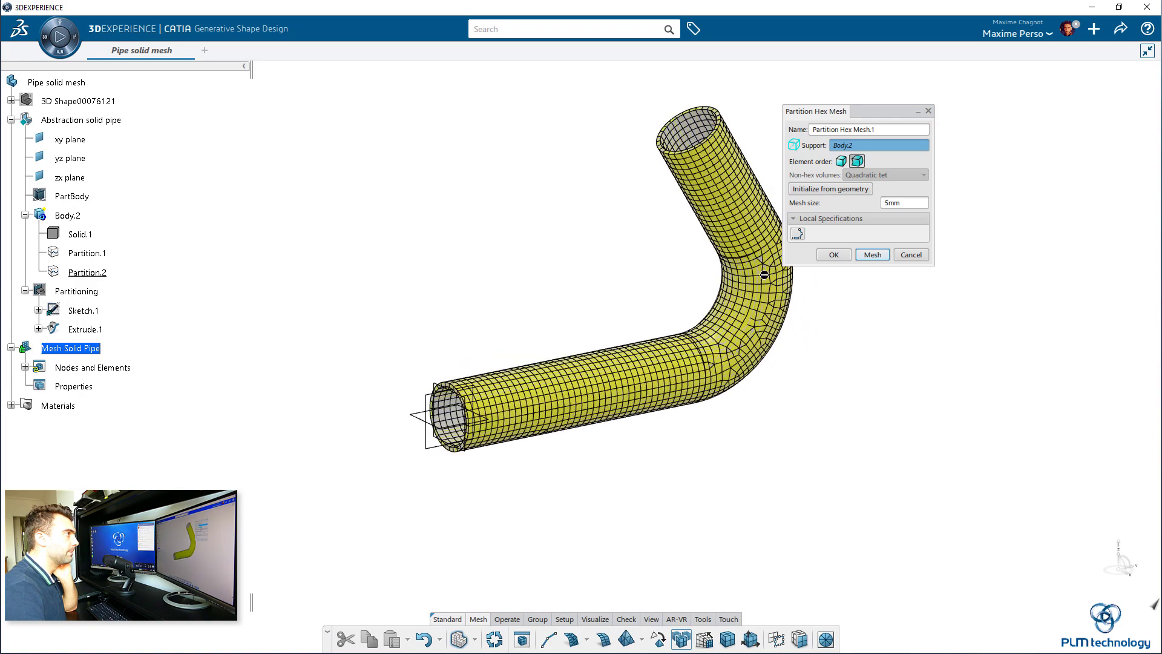
left_click(827, 253)
mouse_move(817, 410)
middle_mouse_down()
mouse_move(720, 441)
mouse_move(312, 491)
middle_mouse_up()
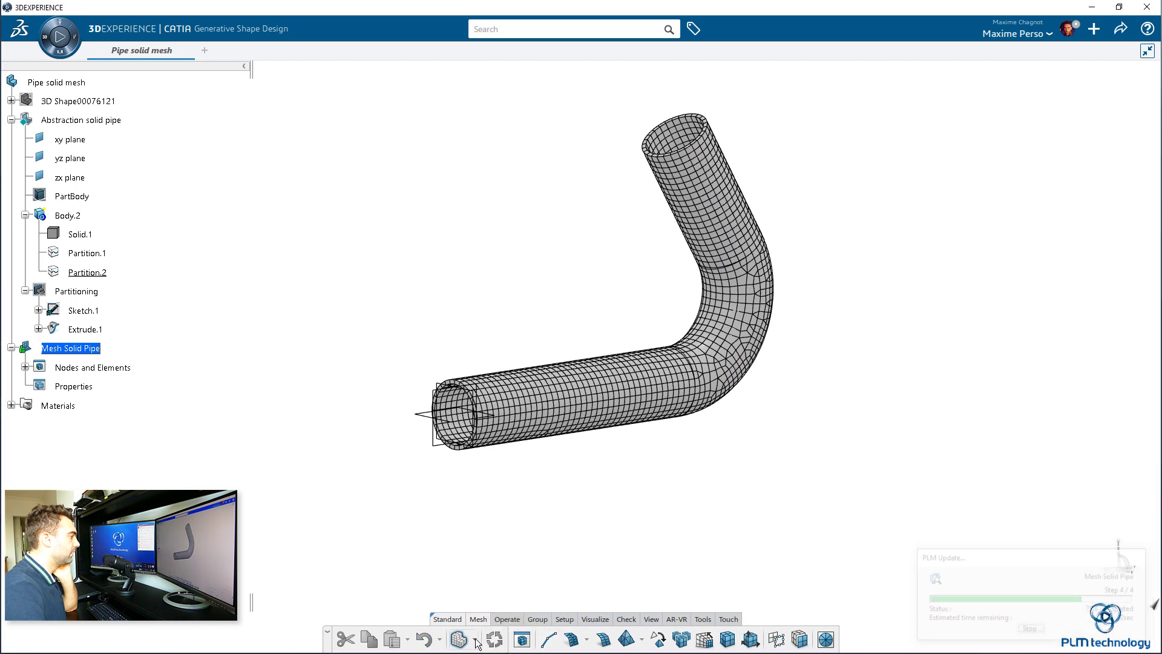
left_click(594, 617)
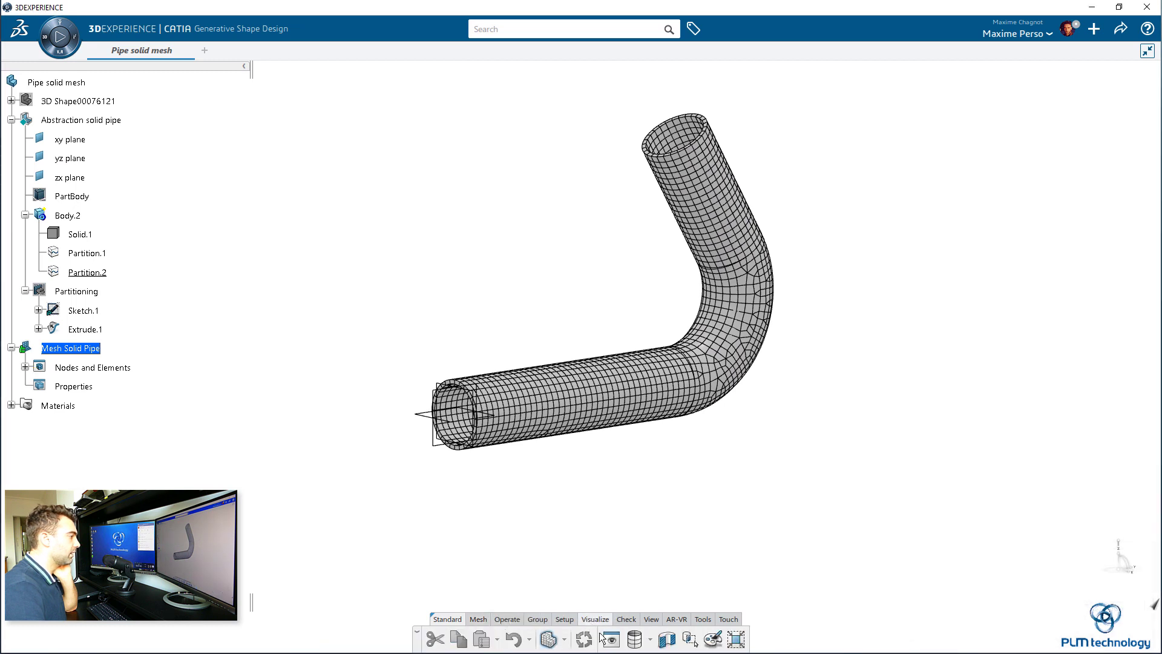
left_click(649, 638)
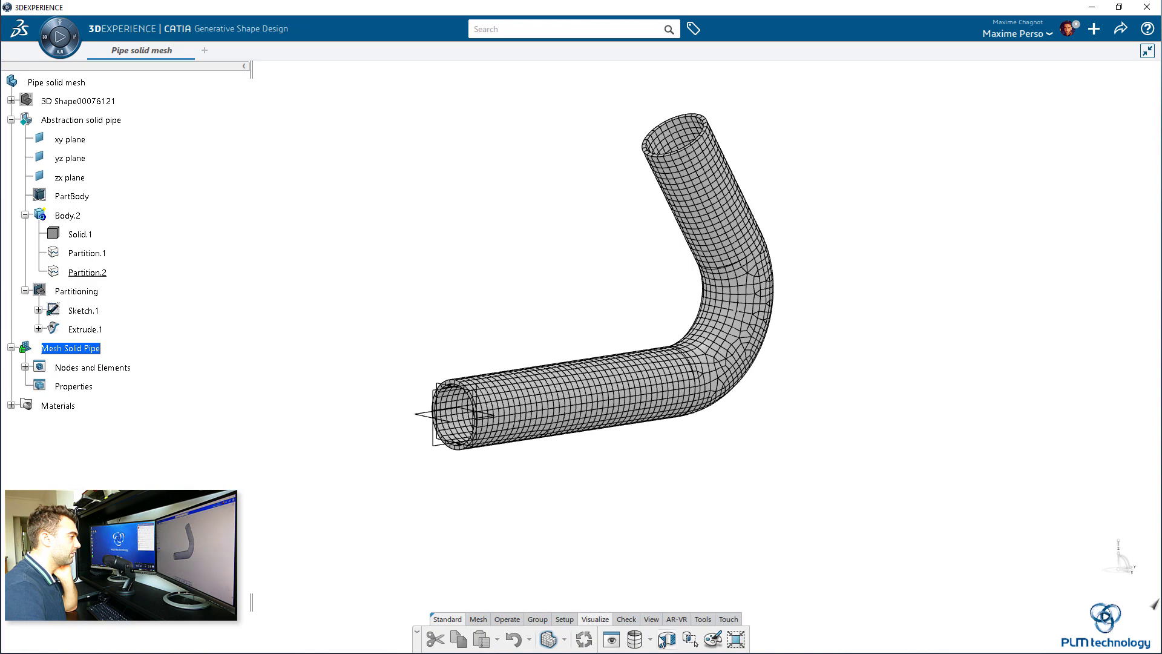
left_click(627, 619)
left_click(604, 638)
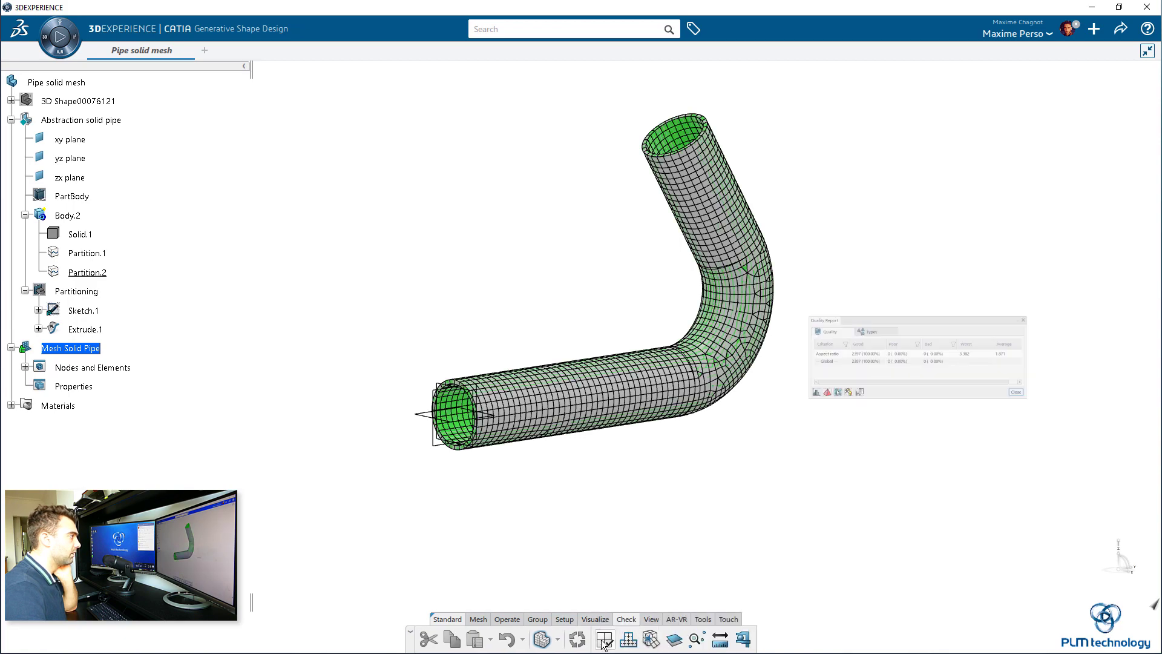
middle_click_drag(623, 541, 867, 478)
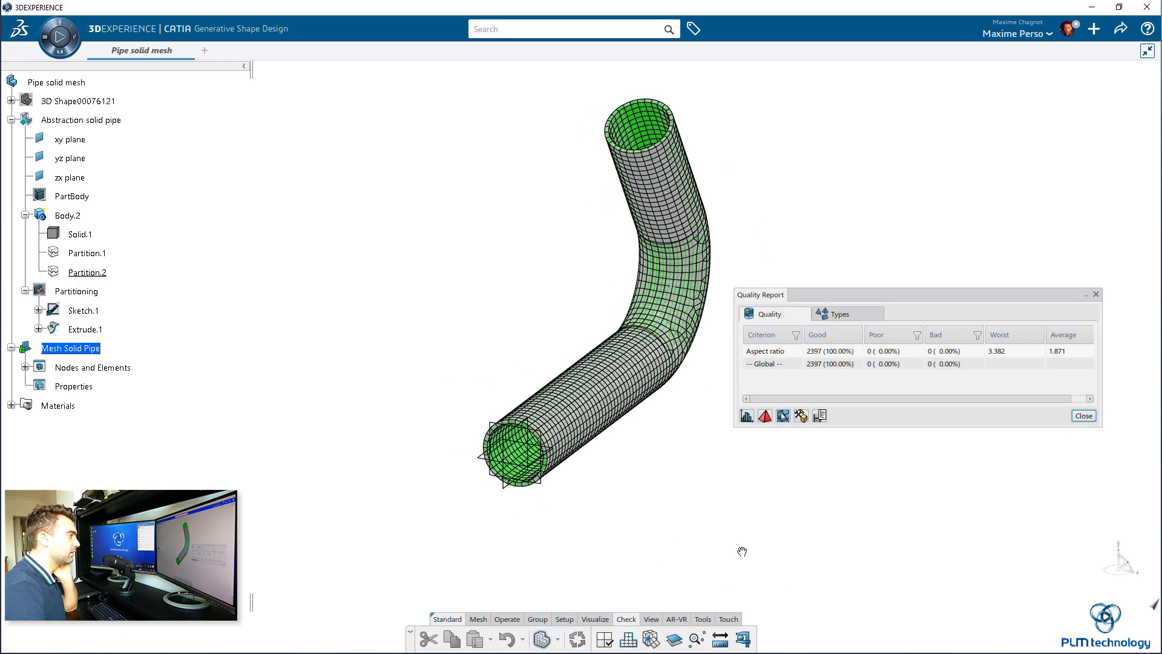
middle_click_drag(867, 479, 702, 519)
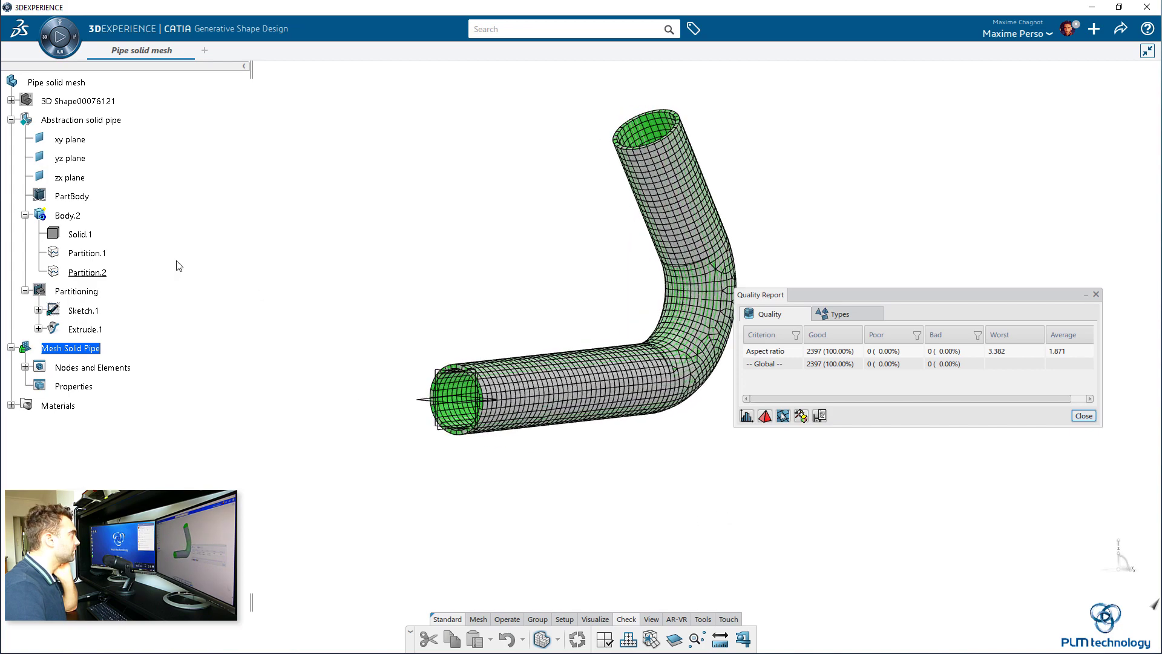
right_click(94, 128)
left_click(130, 160)
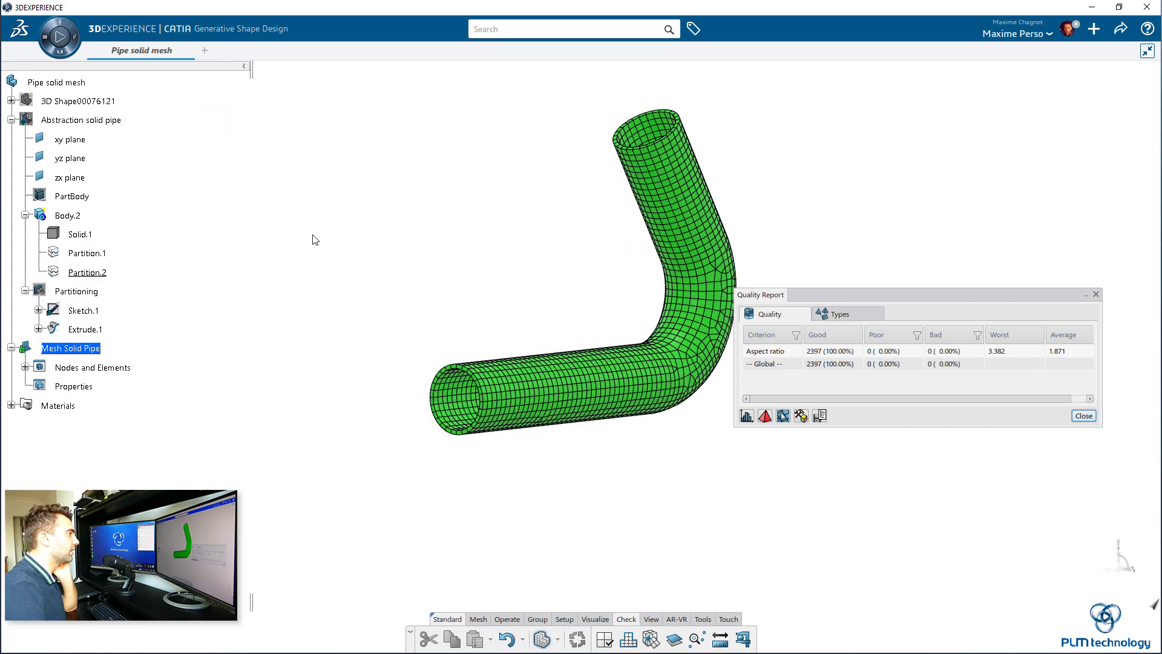
mouse_move(312, 239)
middle_mouse_down()
mouse_move(613, 415)
mouse_move(934, 252)
mouse_move(864, 64)
mouse_move(345, 263)
mouse_move(370, 320)
mouse_move(506, 337)
mouse_move(459, 325)
middle_mouse_up()
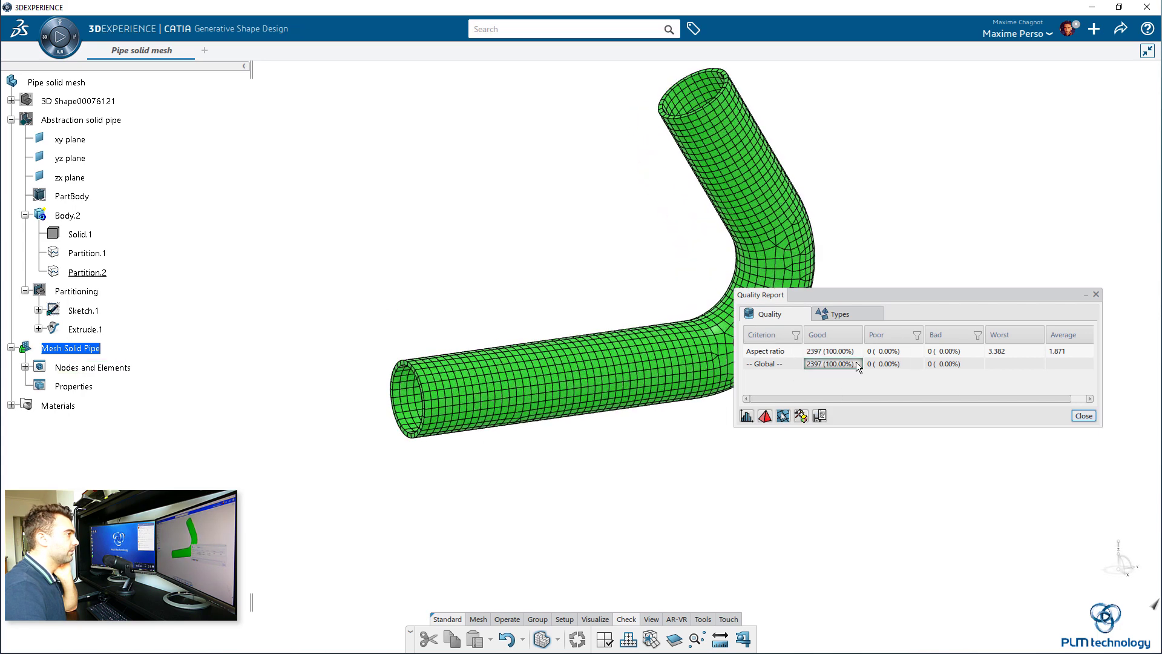
right_click(98, 119)
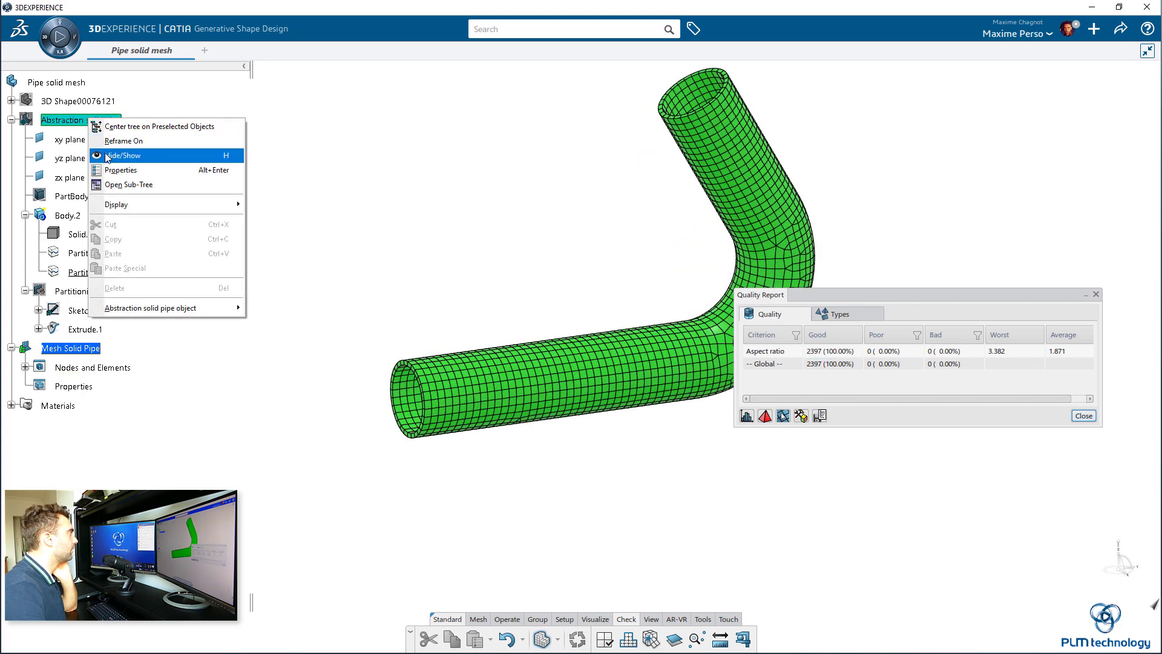
left_click(127, 152)
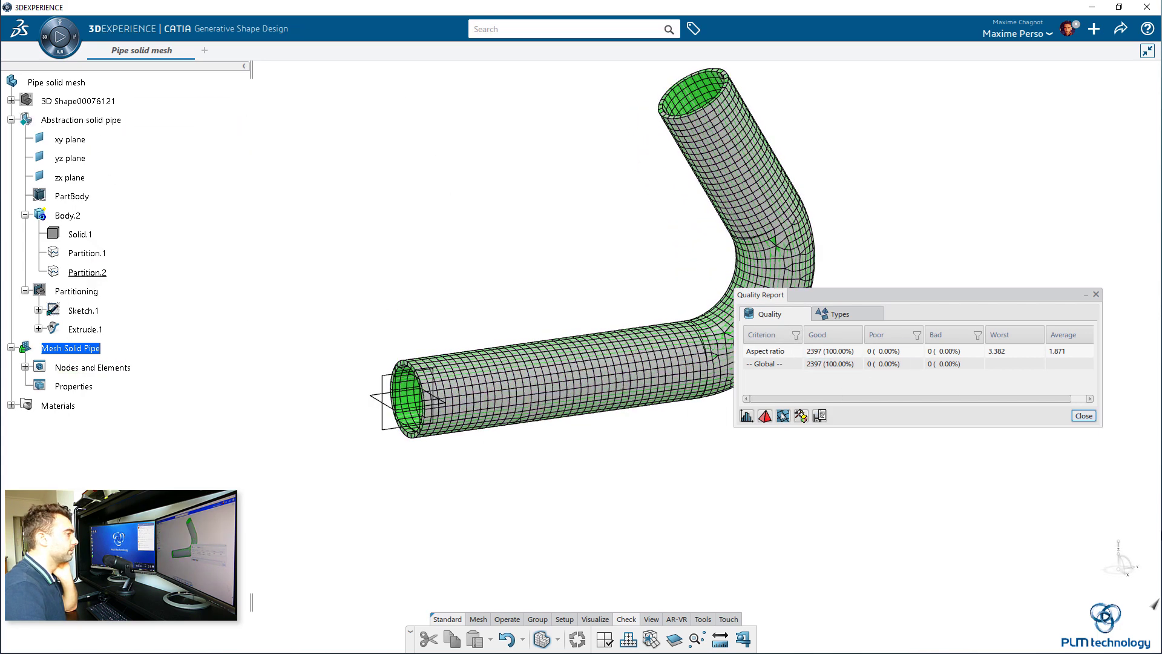
left_click(1083, 416)
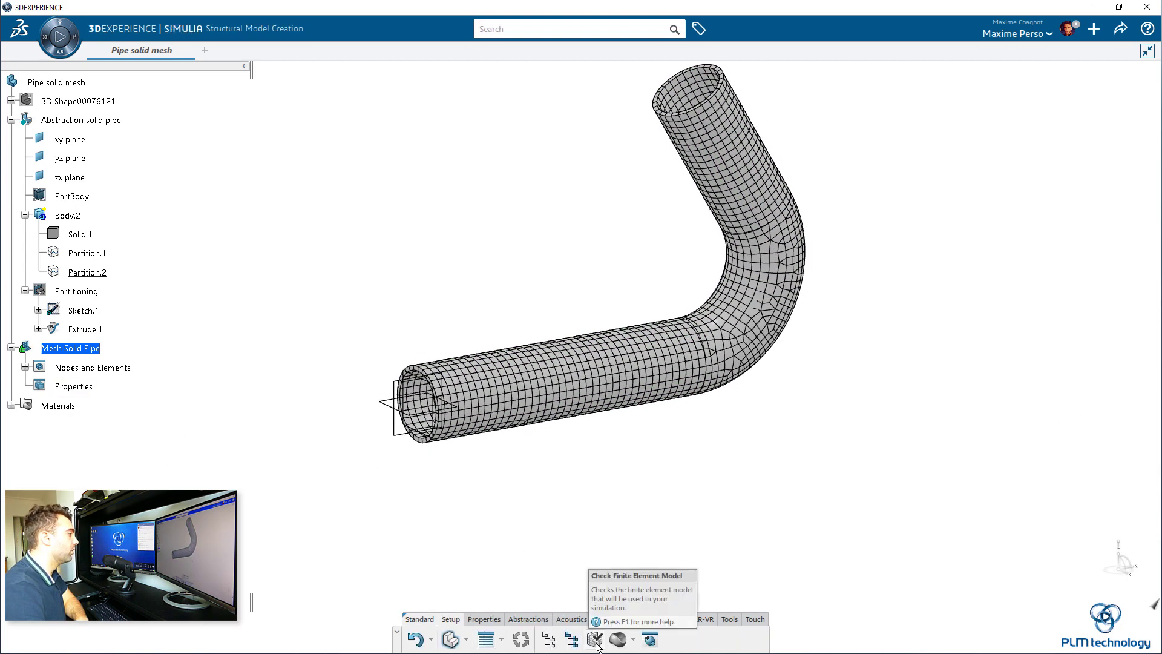
Create Solid Section.1 on Body.2 with Aluminium as the material.
left_click(495, 625)
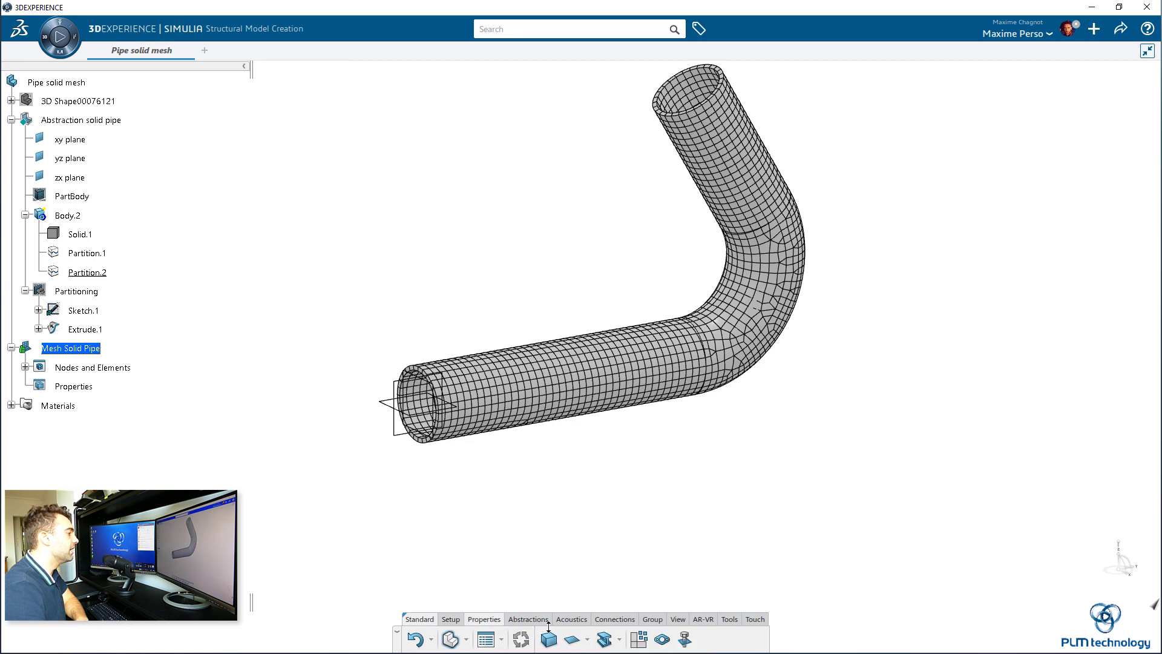
left_click(548, 638)
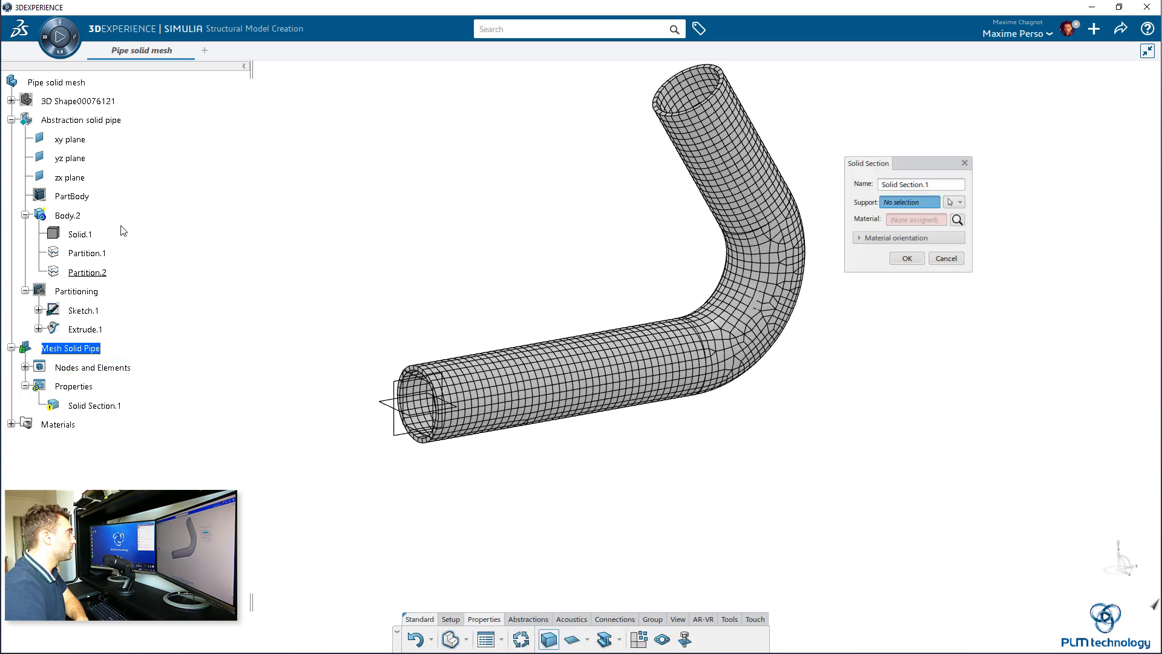
left_click(78, 217)
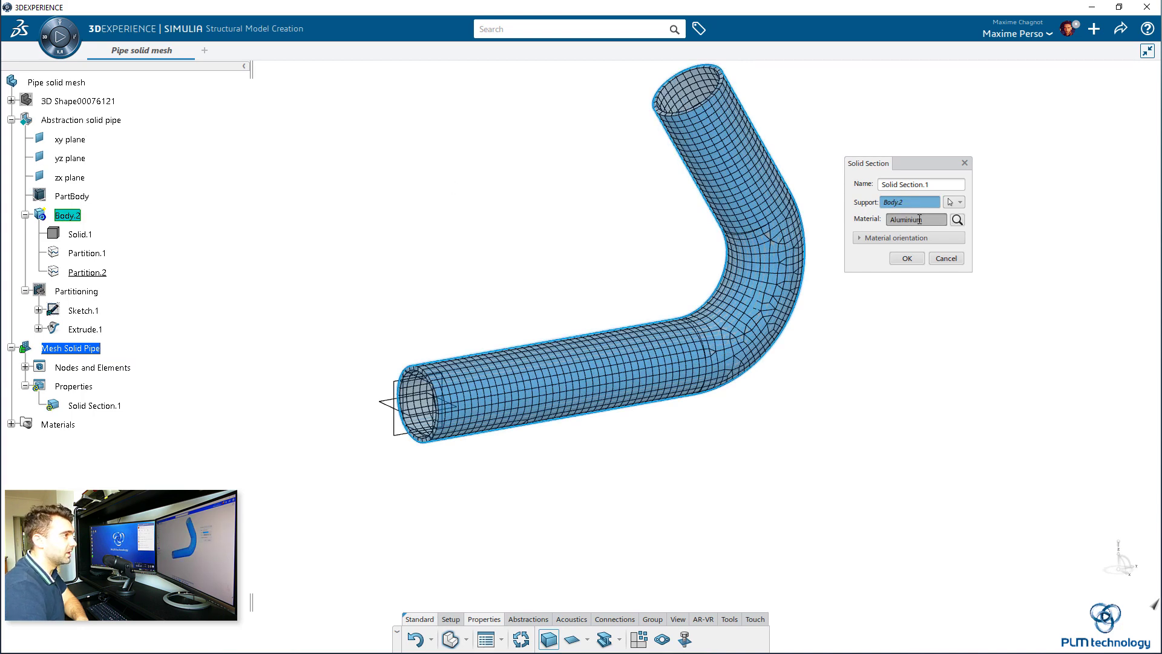
left_click(876, 237)
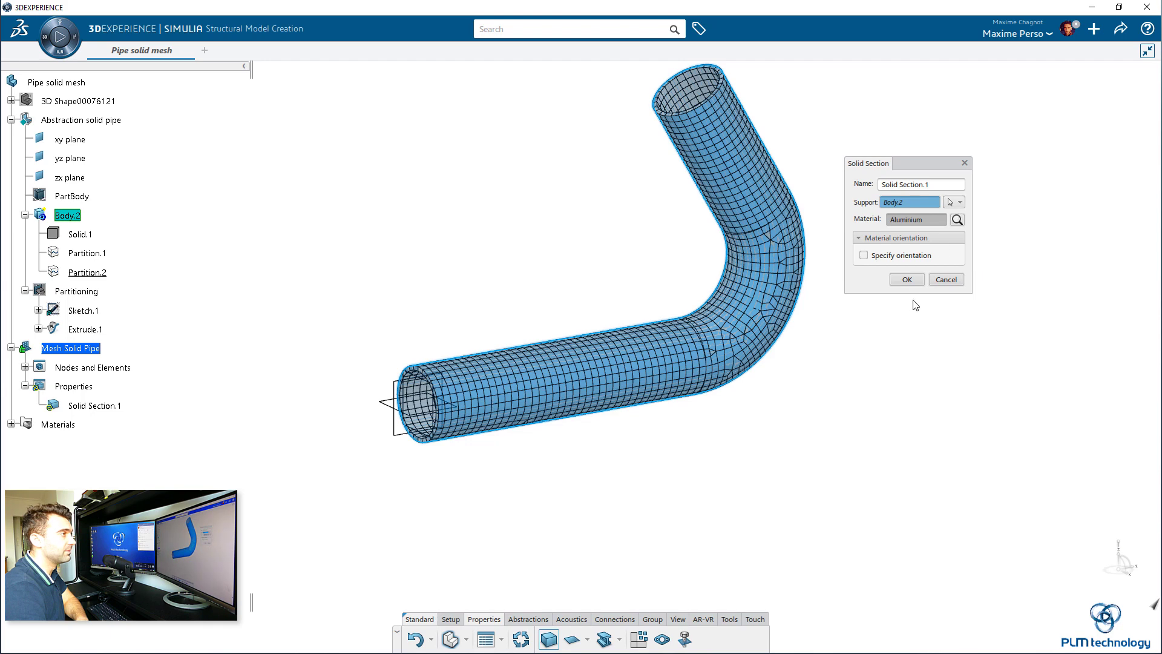
left_click(908, 279)
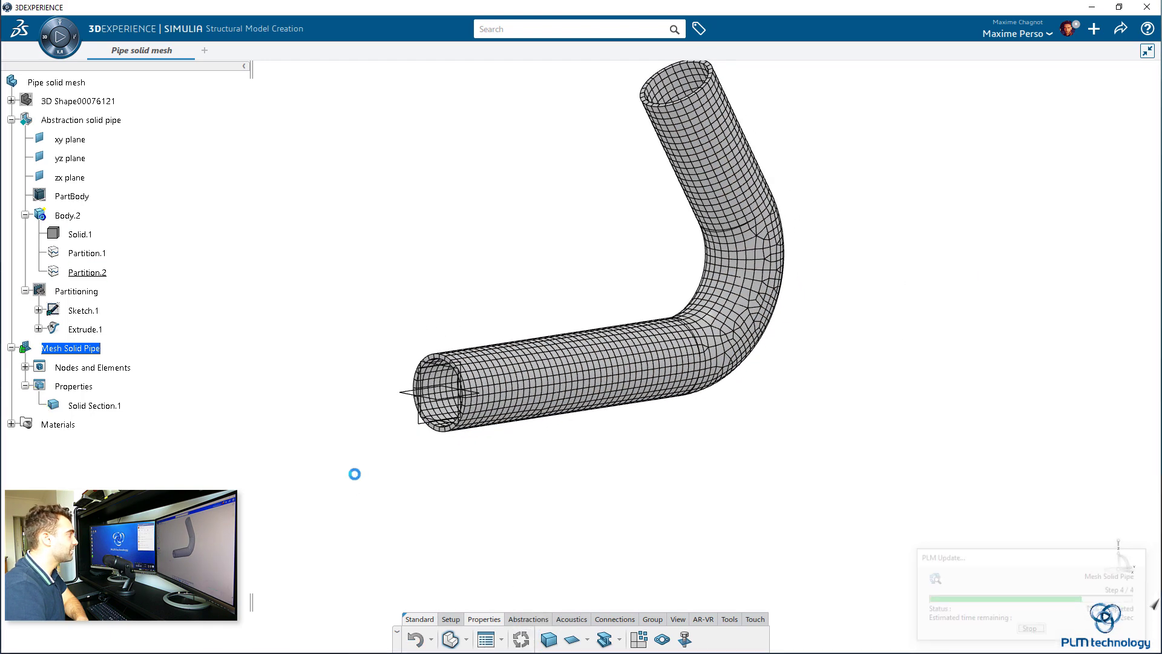
middle_click_drag(348, 481, 433, 527)
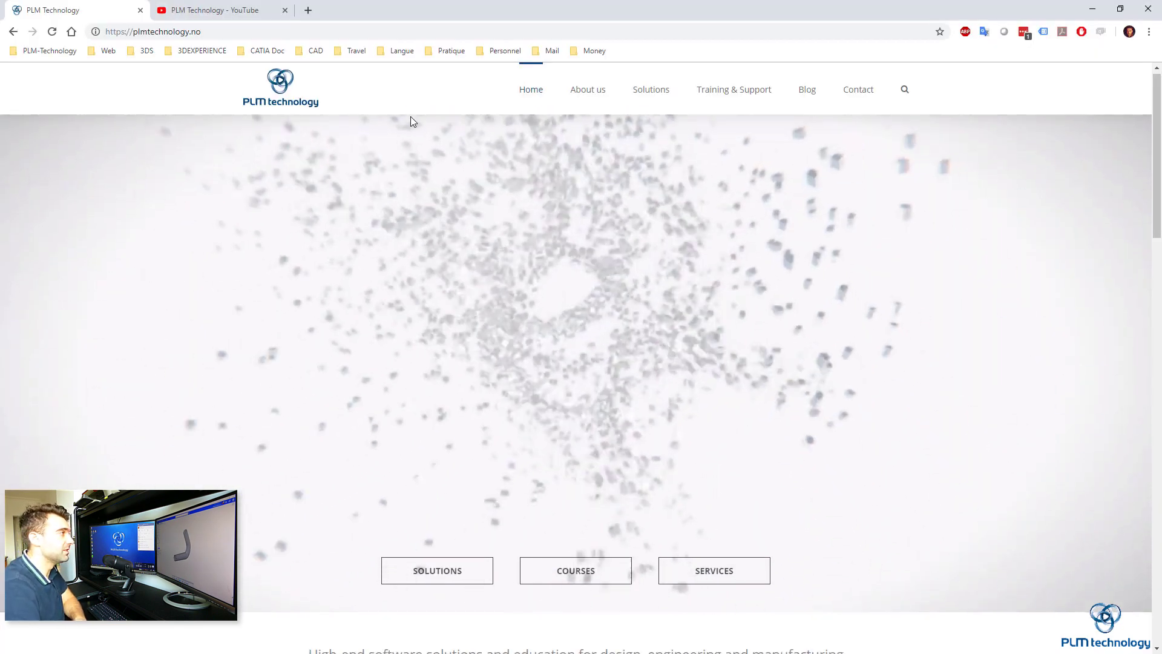
scroll(340, 228, "down", 3)
scroll(337, 230, "down", 4)
scroll(335, 230, "down", 3)
scroll(335, 231, "down", 3)
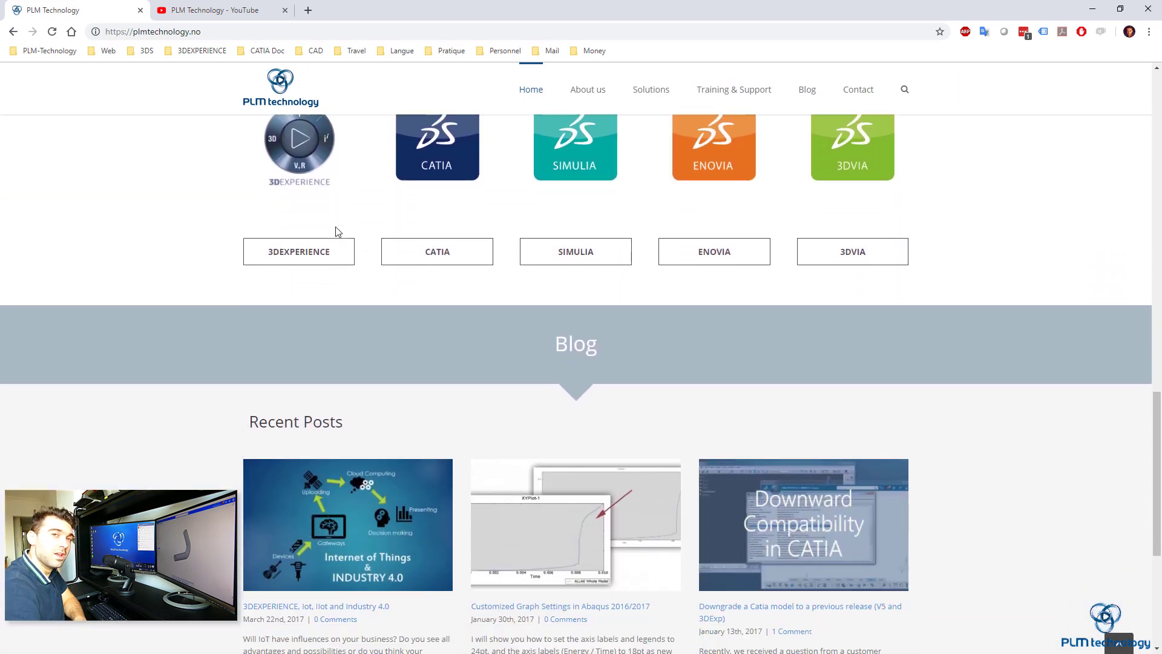
scroll(335, 227, "down", 4)
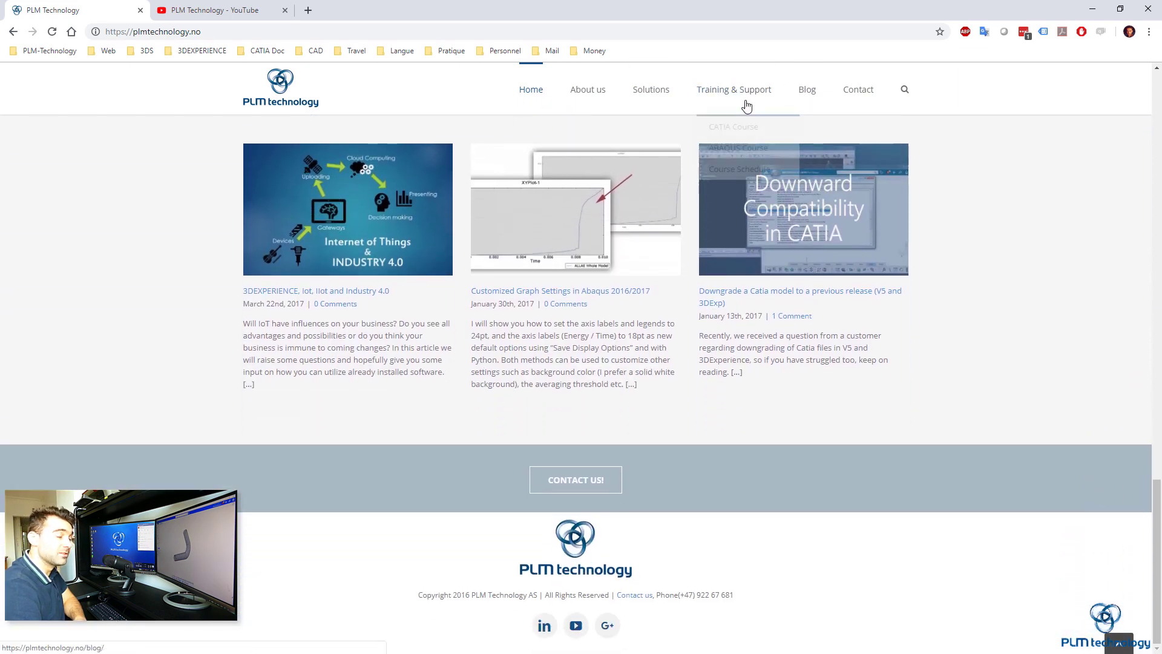
View PLM Technology's Training & Support page, then the YouTube channel's Vidéos list.
left_click(731, 98)
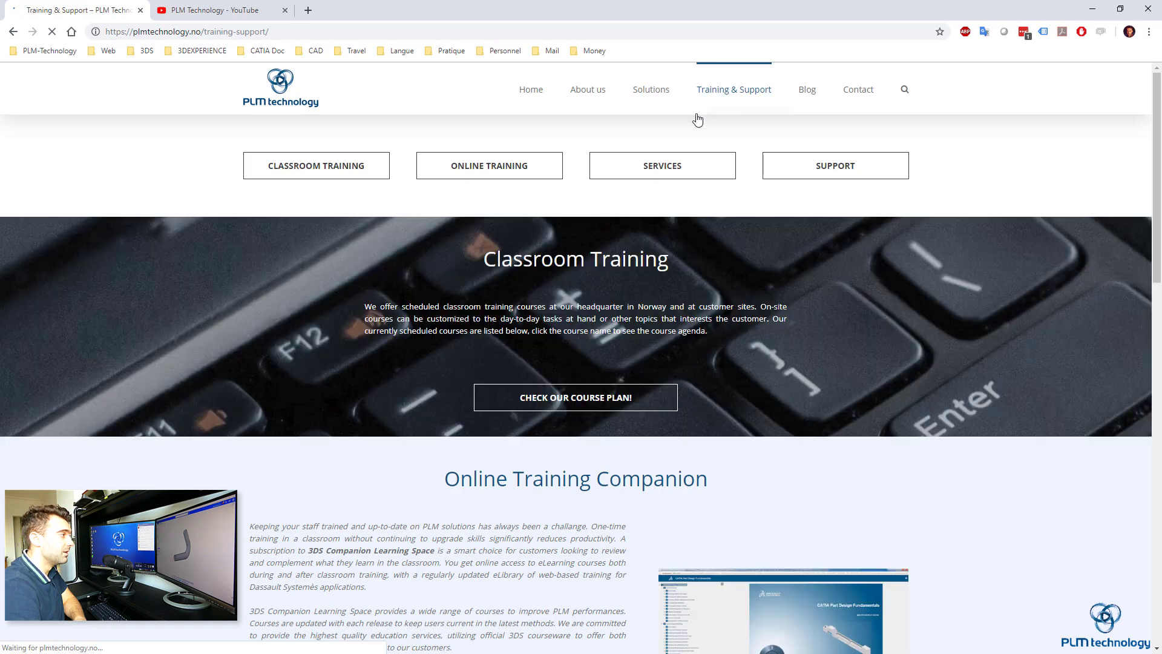
scroll(548, 229, "down", 1)
scroll(547, 229, "down", 5)
scroll(541, 222, "down", 3)
scroll(703, 137, "up", 10)
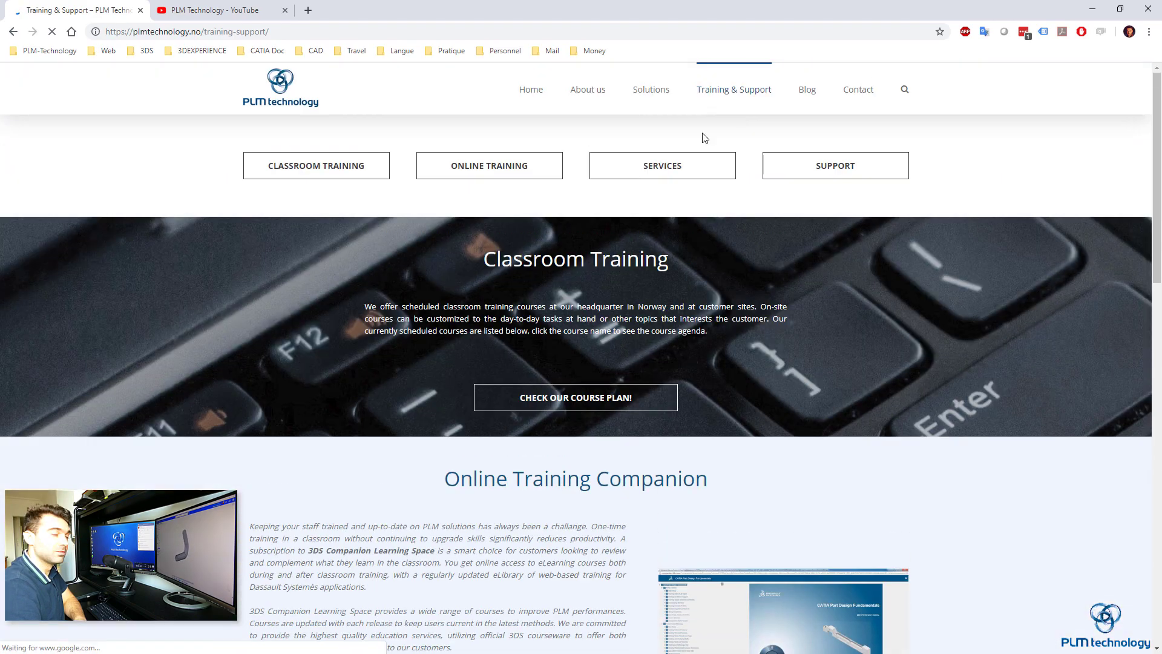
scroll(179, 322, "down", 4)
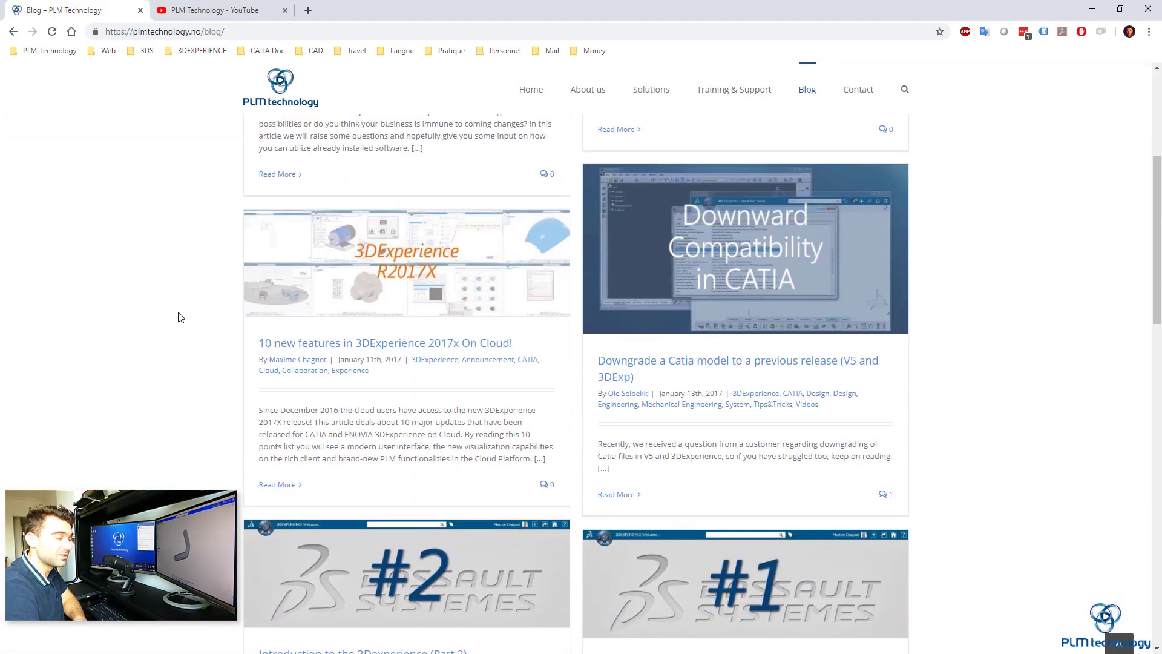
scroll(182, 310, "down", 3)
scroll(181, 307, "down", 2)
left_click(216, 10)
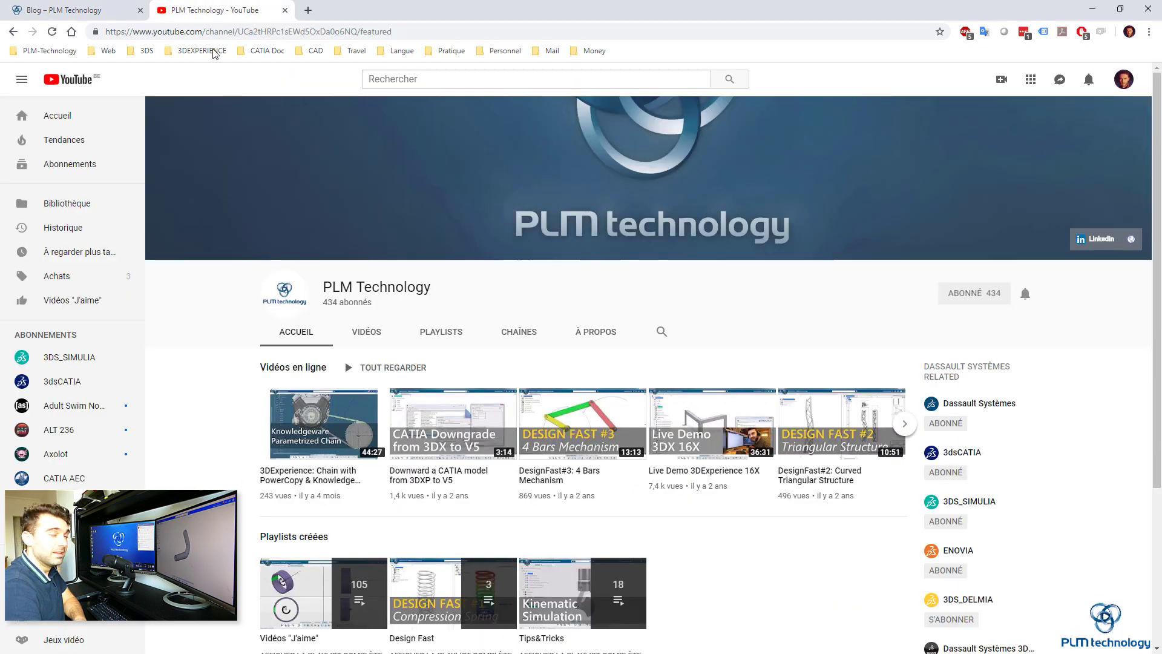
left_click(366, 331)
scroll(227, 245, "down", 1)
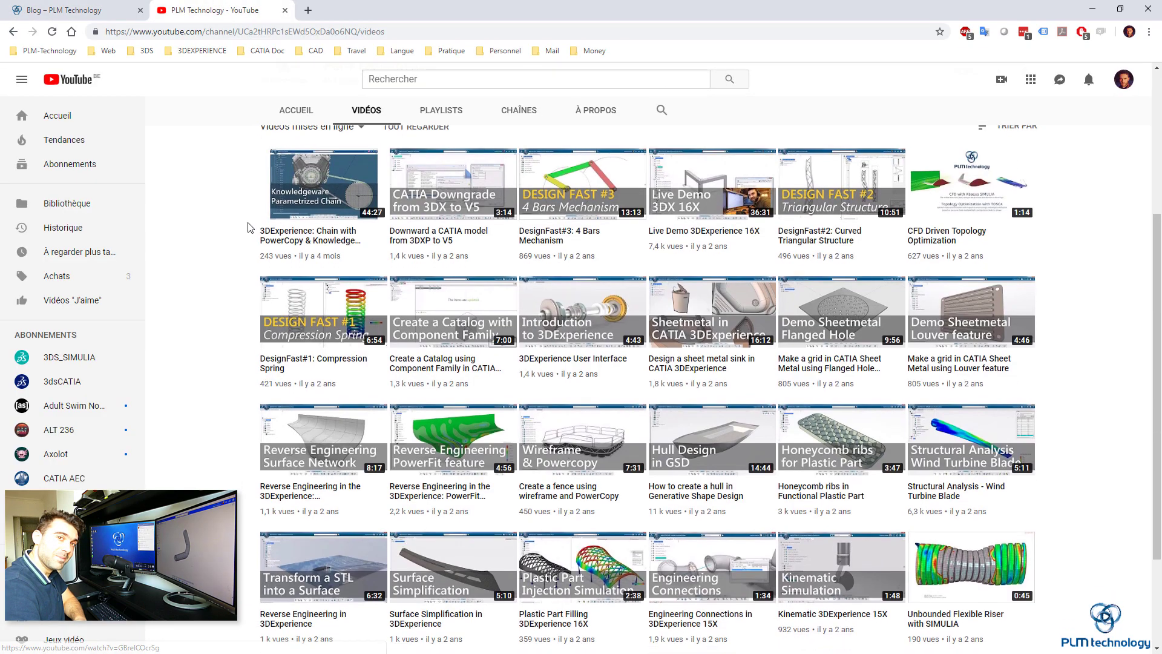